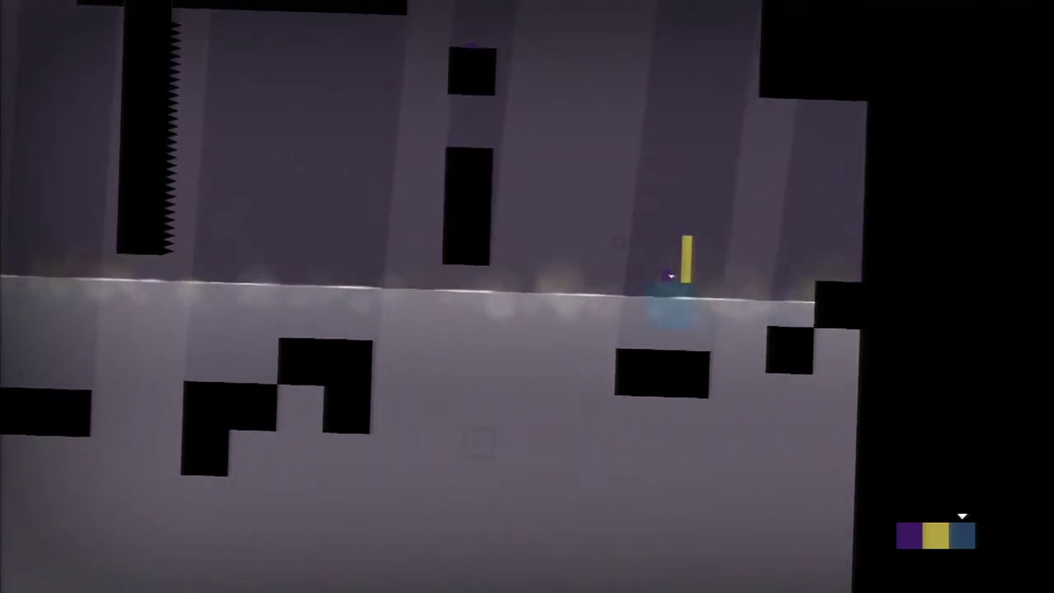
{"action": "key", "text": "e"}
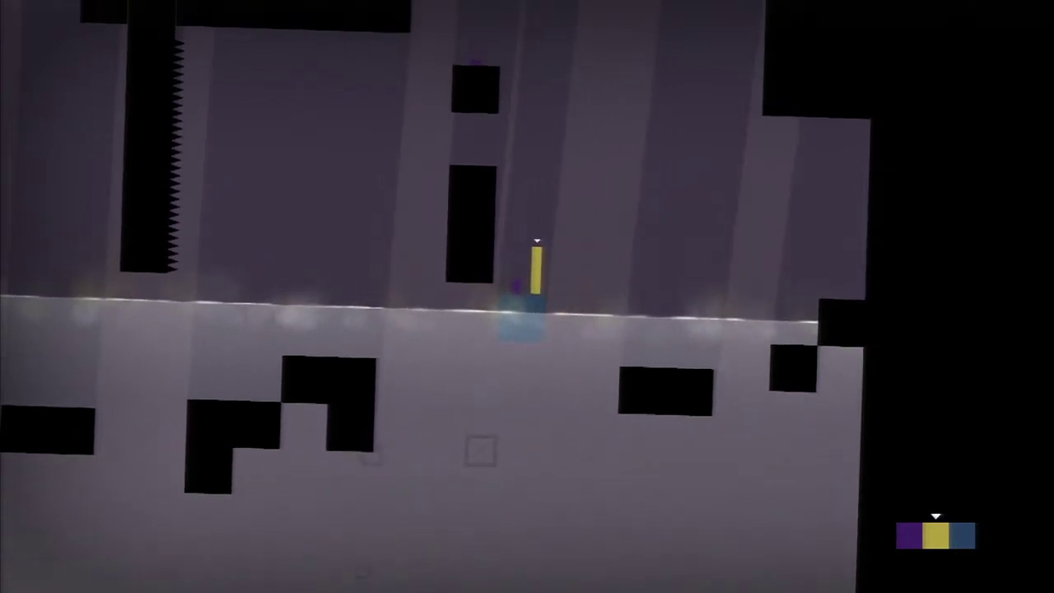
{"action": "key", "text": "Up"}
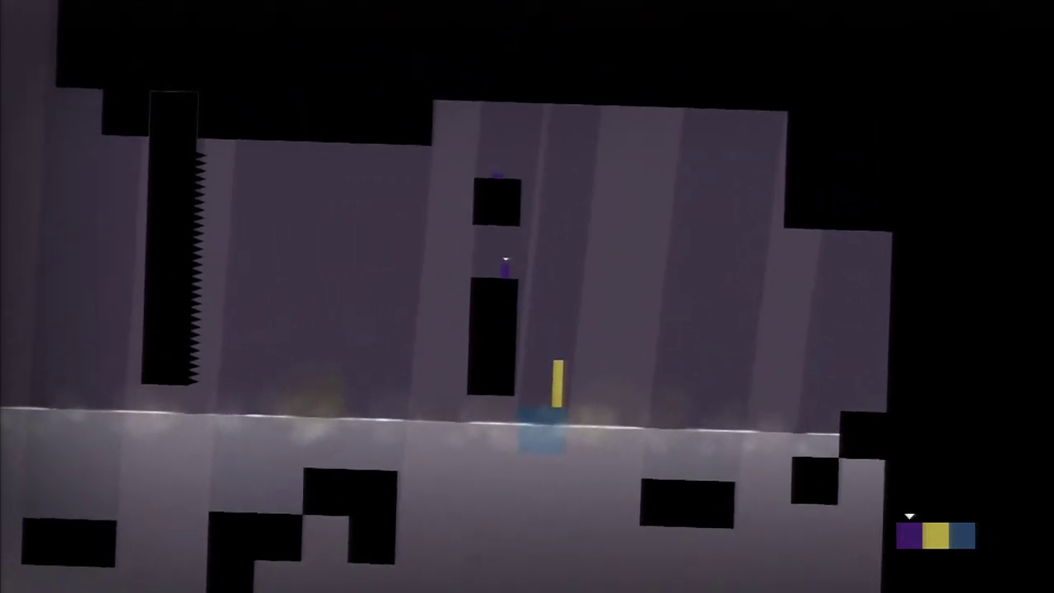
{"action": "key", "text": "Up"}
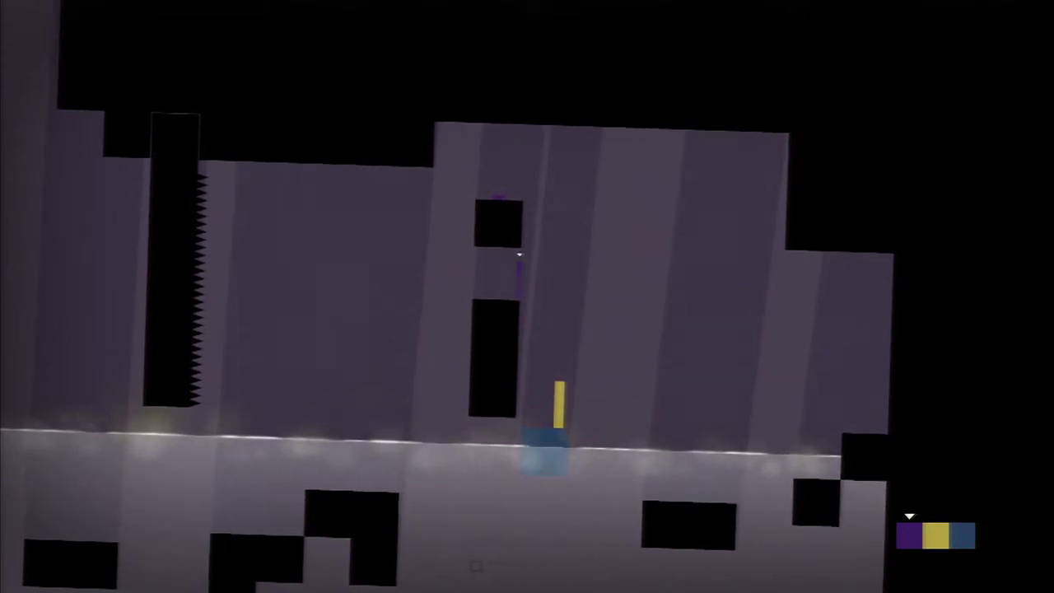
{"action": "key", "text": "Left"}
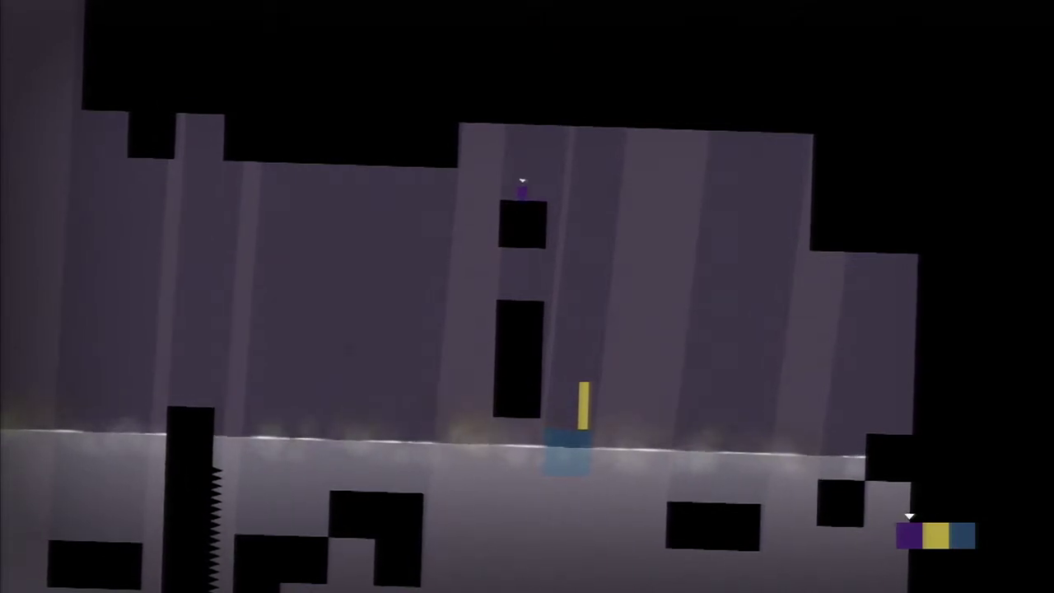
{"action": "key", "text": "e"}
{"action": "key", "text": "Up"}
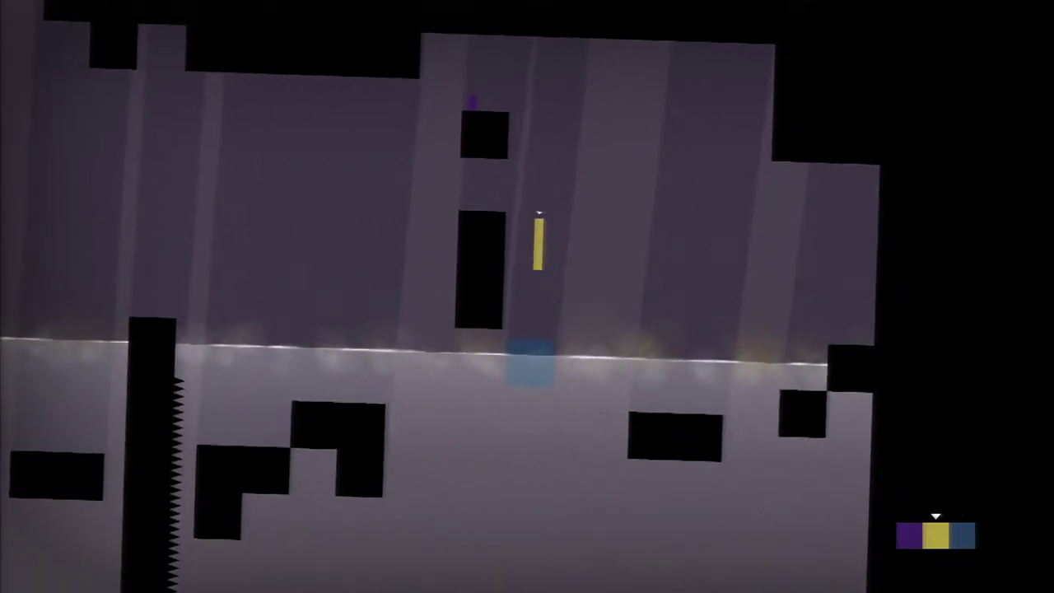
{"action": "key", "text": "Up"}
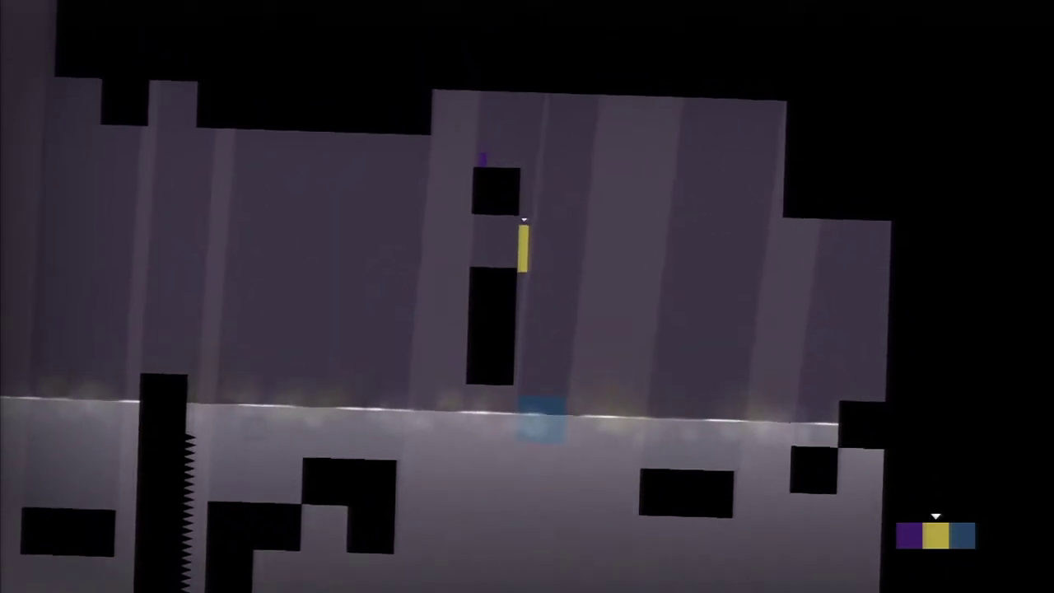
{"action": "key", "text": "Right"}
{"action": "key", "text": "Up"}
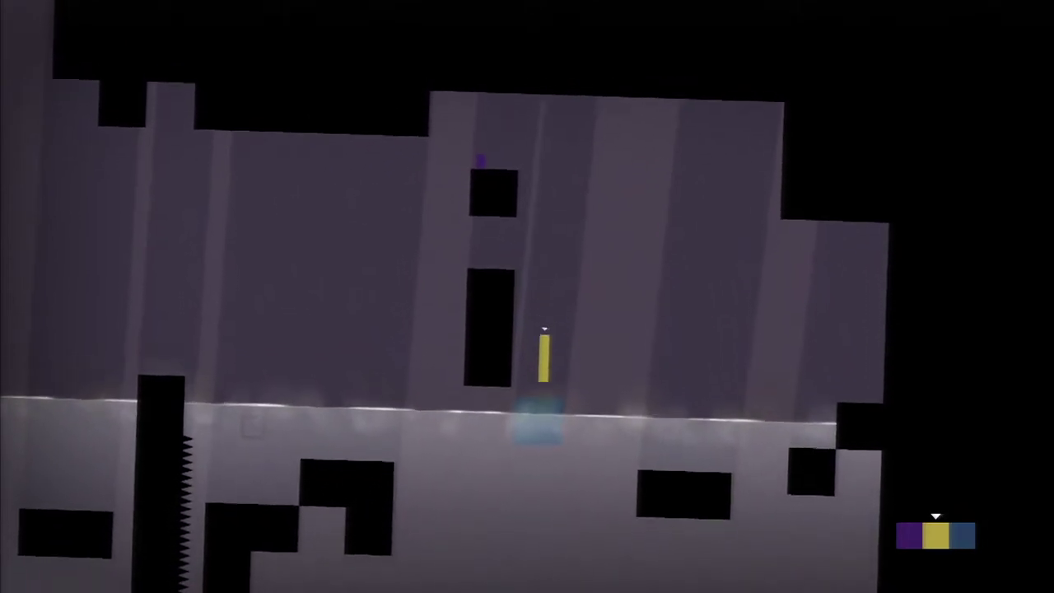
{"action": "key", "text": "q"}
{"action": "key", "text": "Right"}
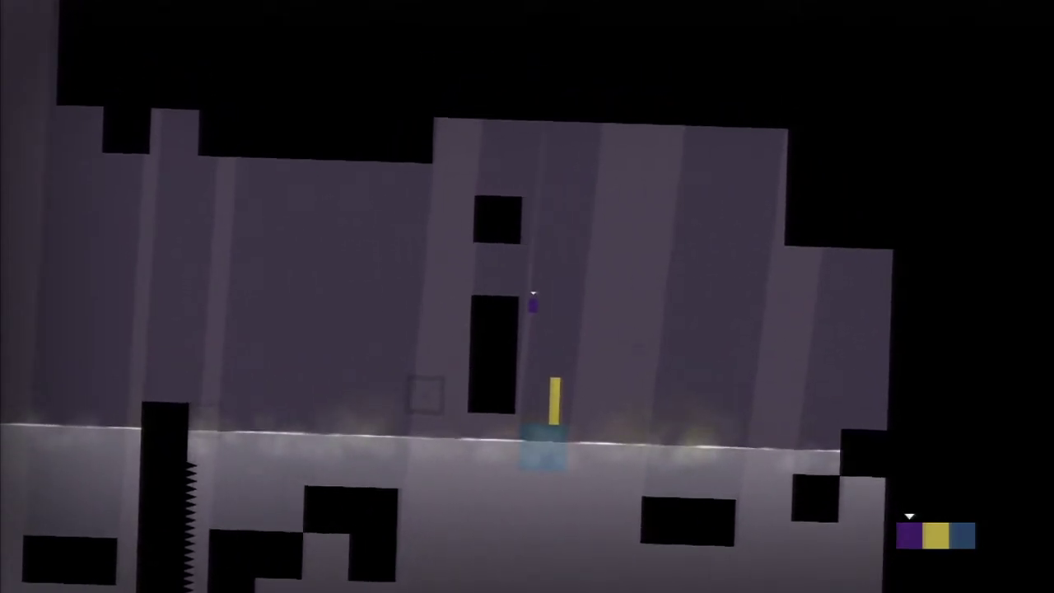
{"action": "key", "text": "e"}
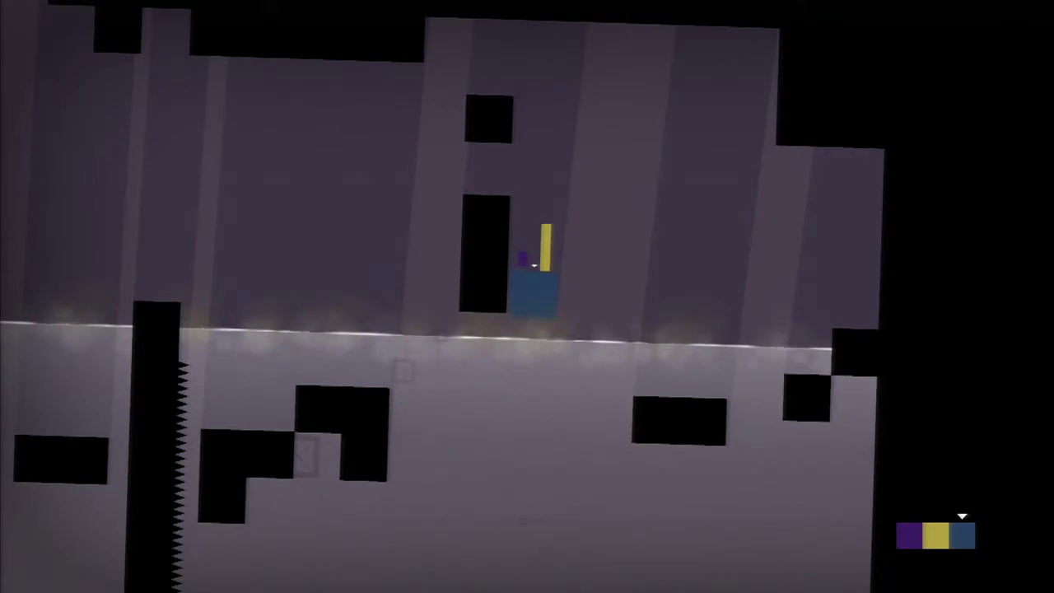
{"action": "key", "text": "Up"}
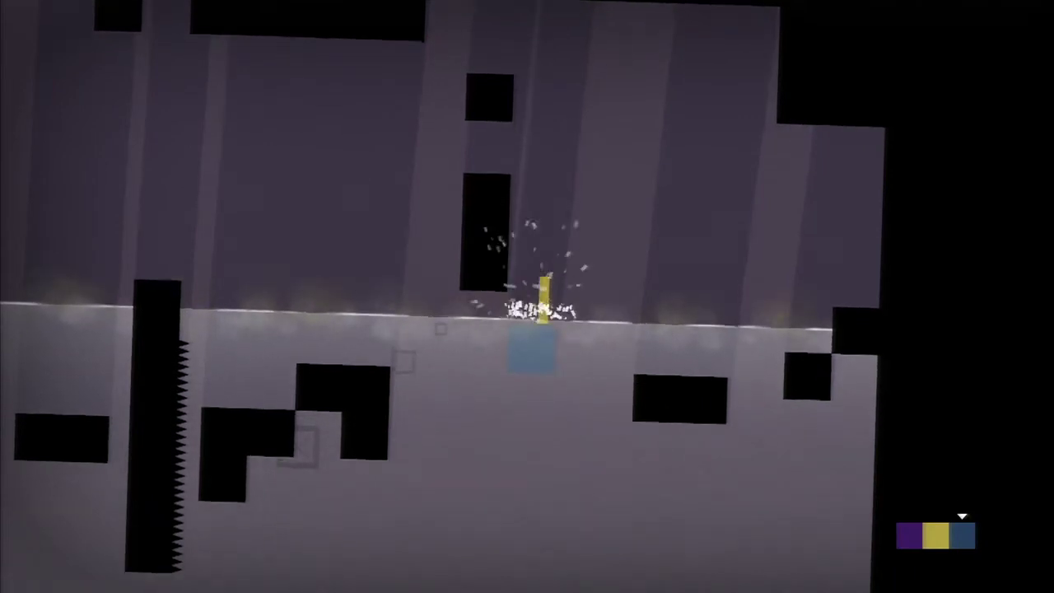
{"action": "key", "text": "q"}
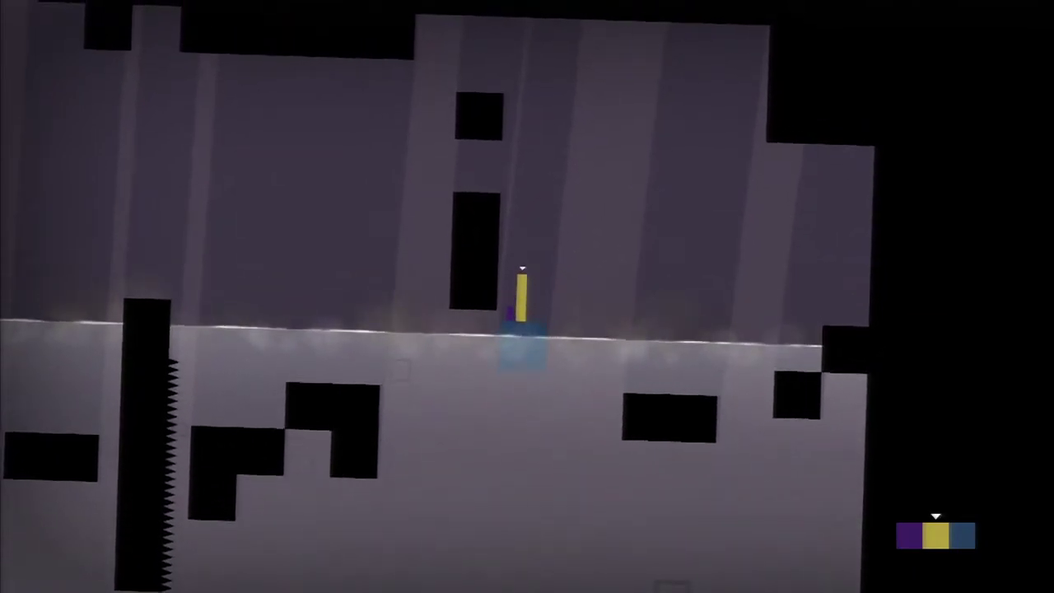
{"action": "key", "text": "Up"}
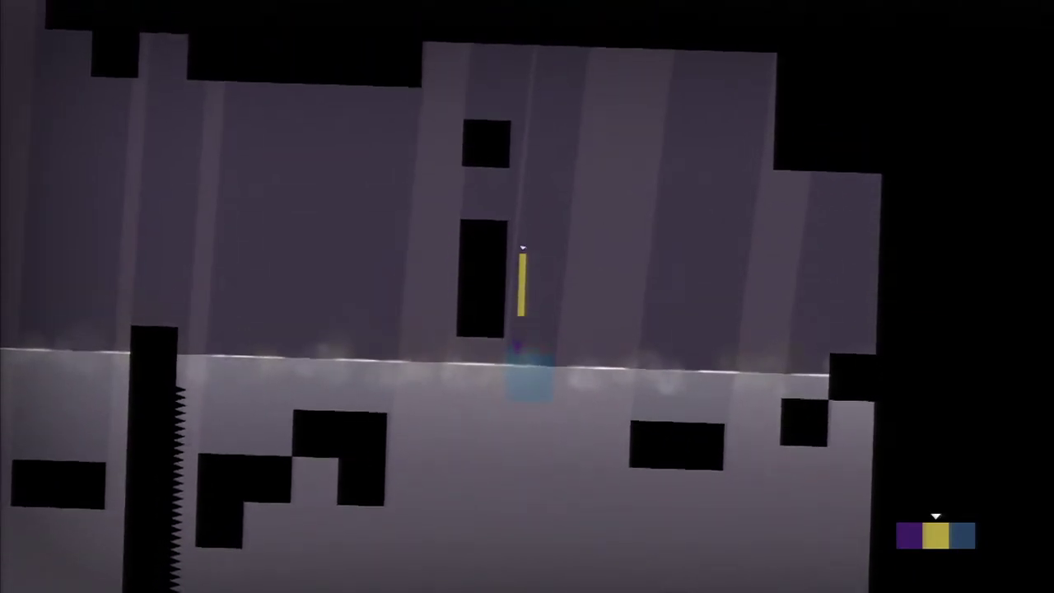
{"action": "key", "text": "Up"}
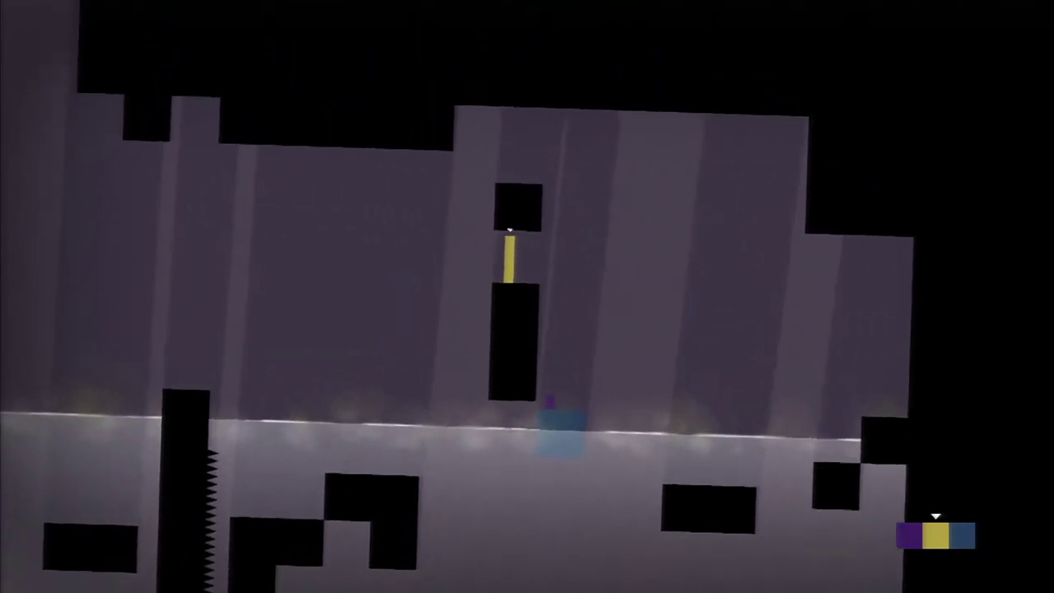
{"action": "key", "text": "e"}
{"action": "key", "text": "Up"}
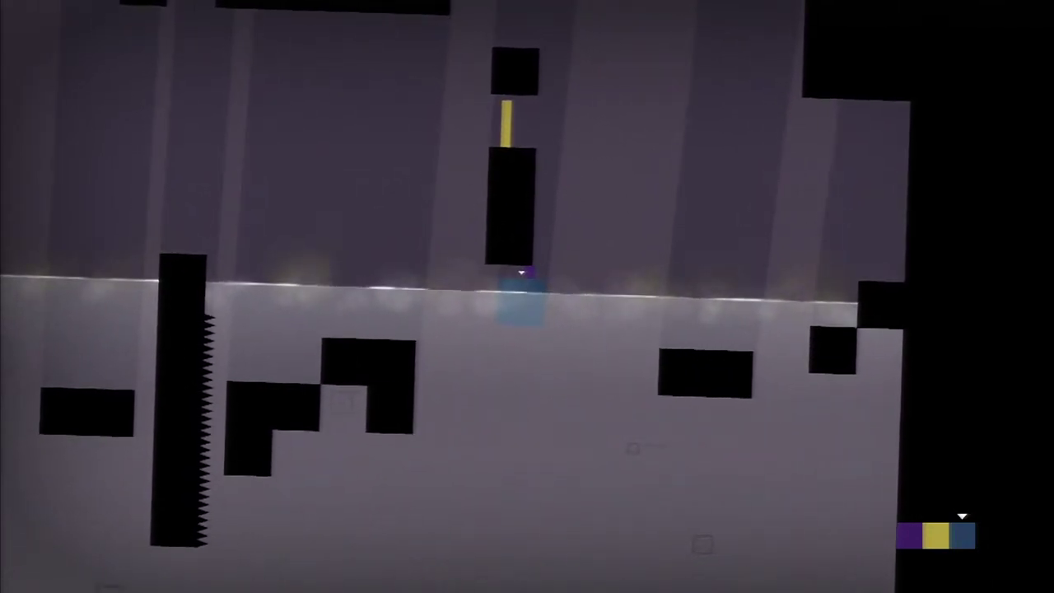
{"action": "key", "text": "Left"}
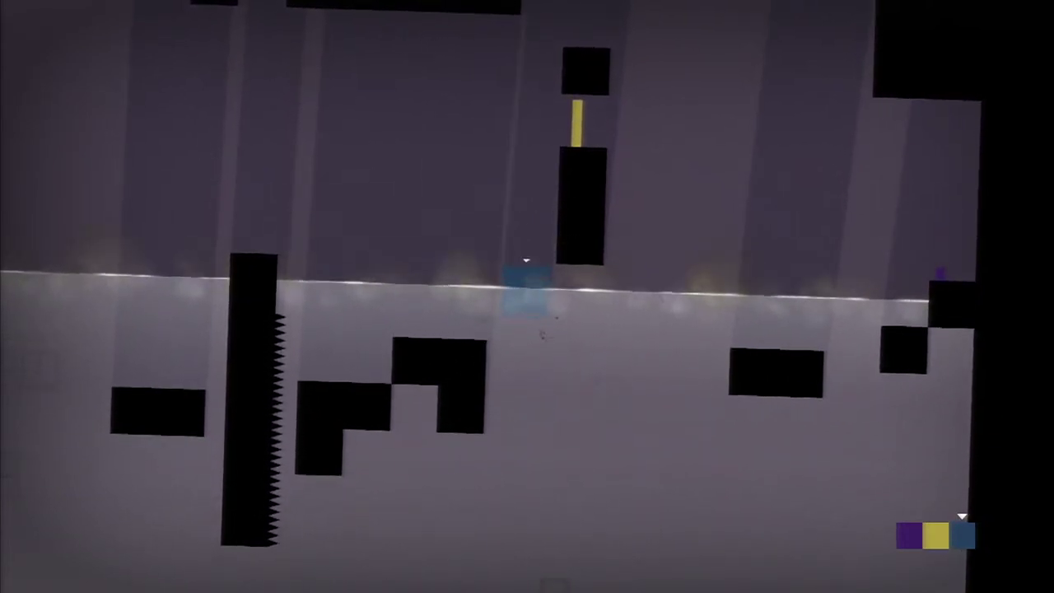
{"action": "key", "text": "Right"}
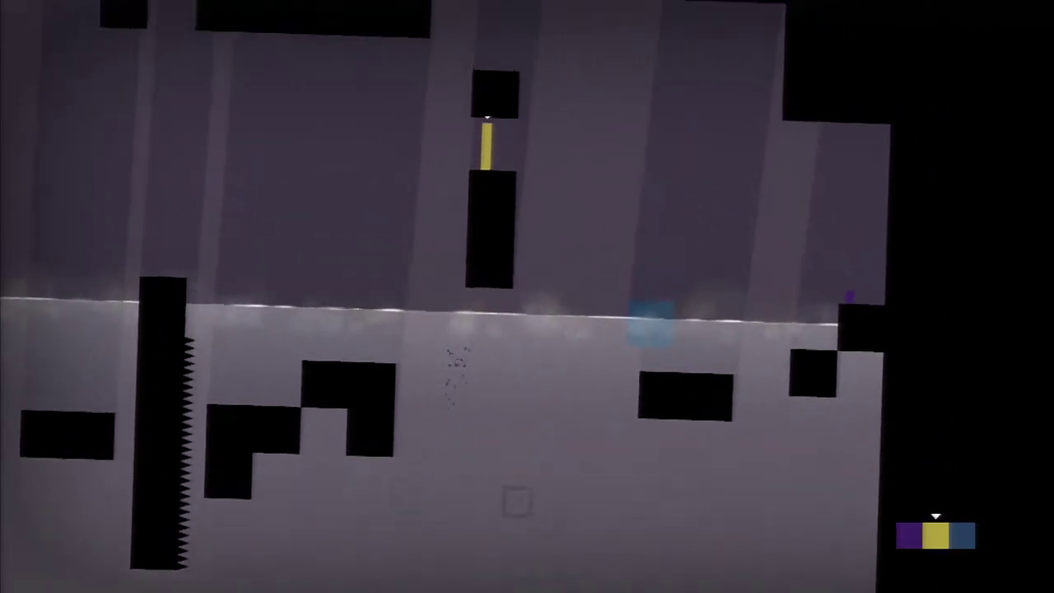
{"action": "key", "text": "q"}
{"action": "key", "text": "Up"}
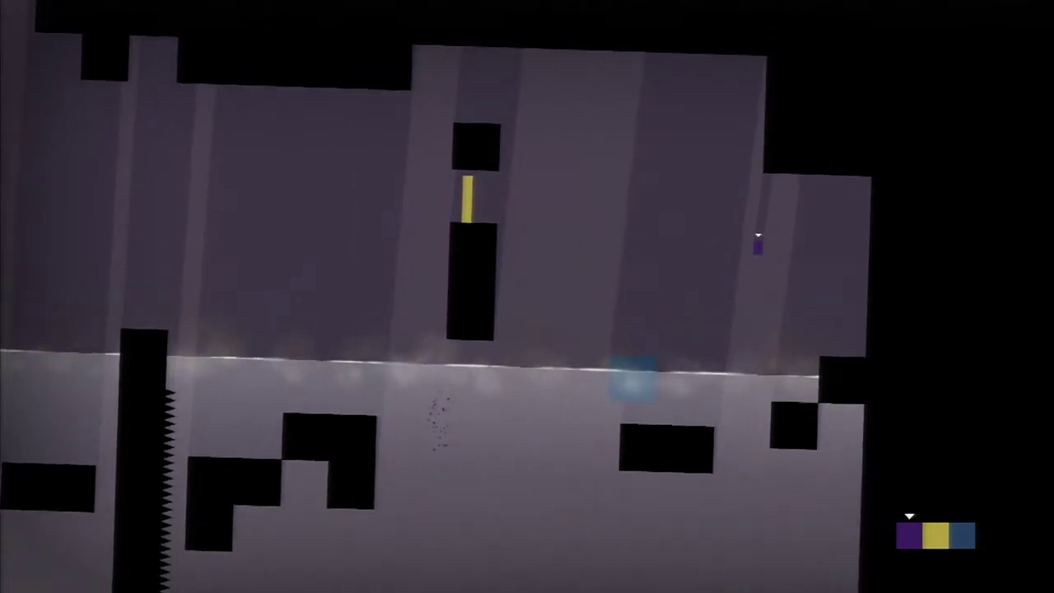
{"action": "key", "text": "Left"}
{"action": "key", "text": "Left"}
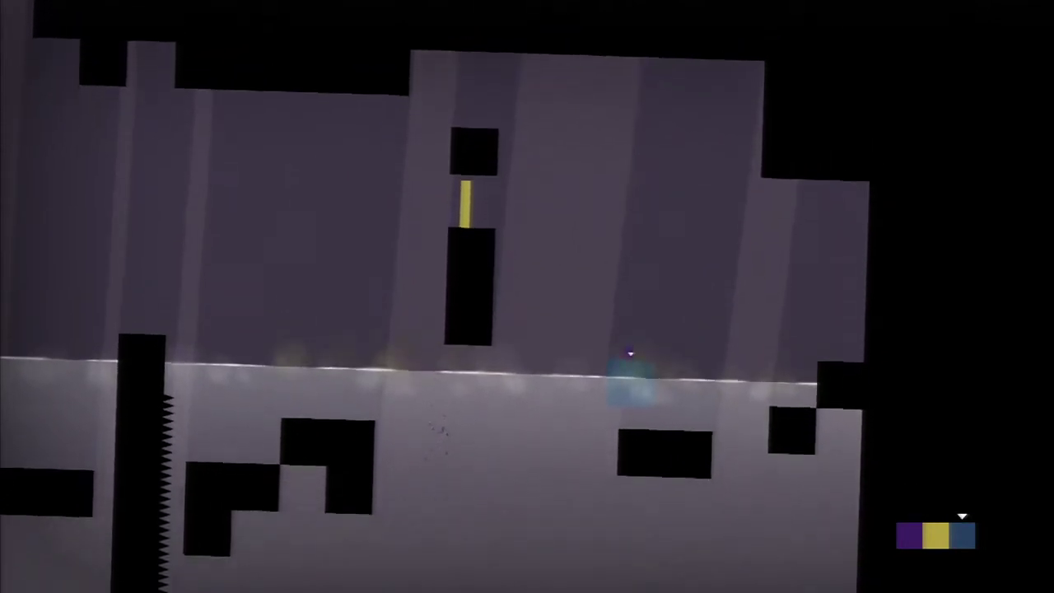
{"action": "key", "text": "Left"}
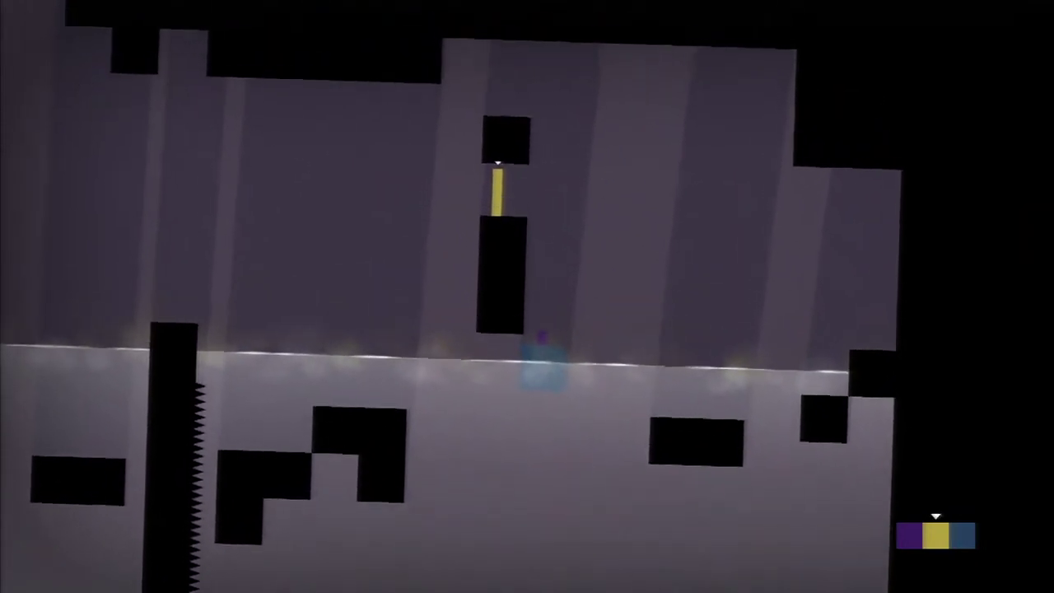
{"action": "key", "text": "Up"}
{"action": "key", "text": "Left"}
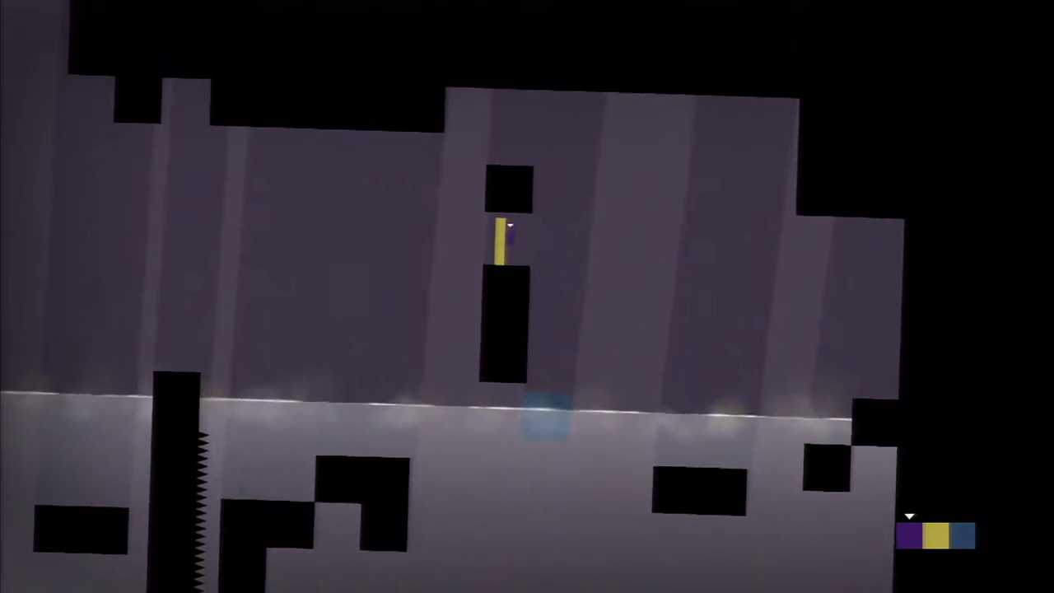
{"action": "key", "text": "e"}
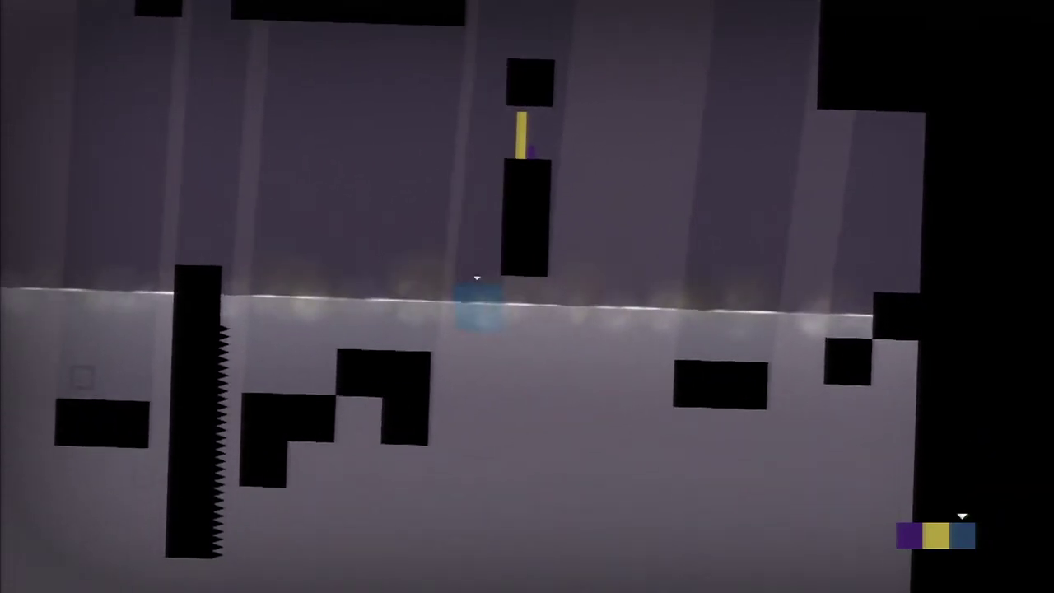
{"action": "key", "text": "e"}
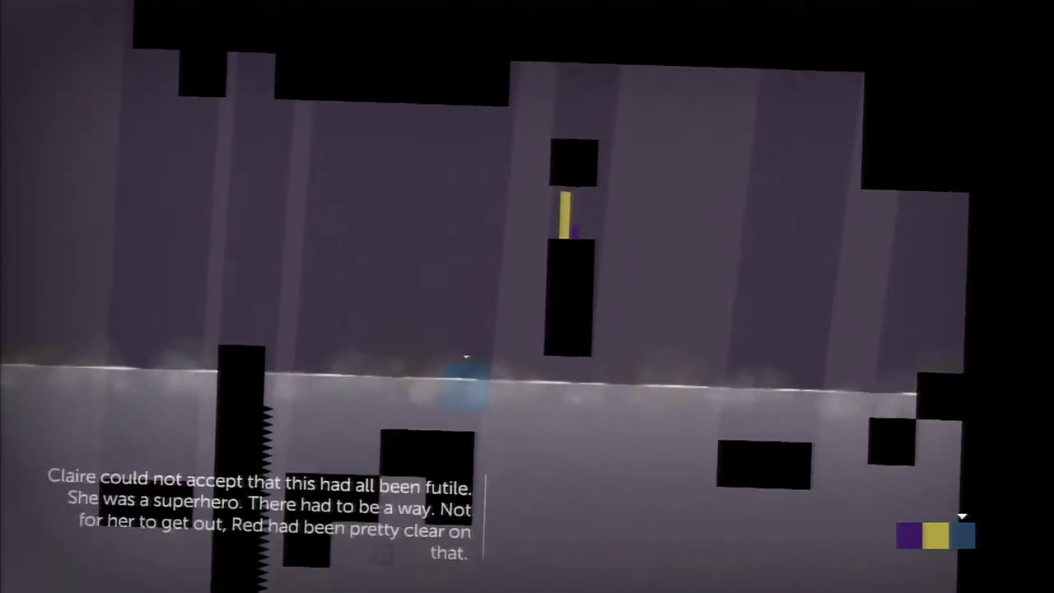
{"action": "key", "text": "e"}
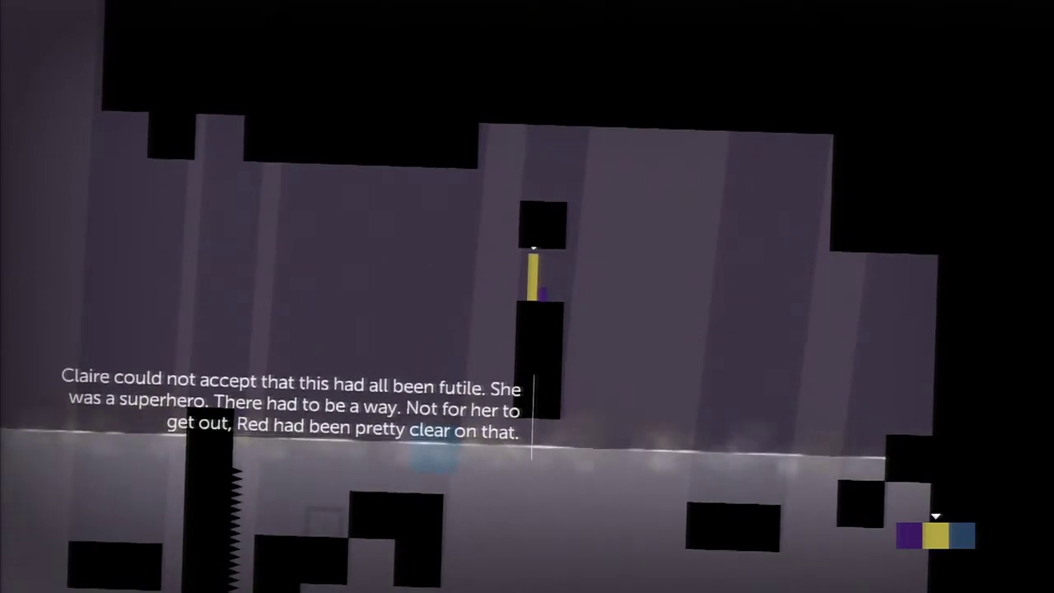
{"action": "key", "text": "Left"}
{"action": "key", "text": "Left"}
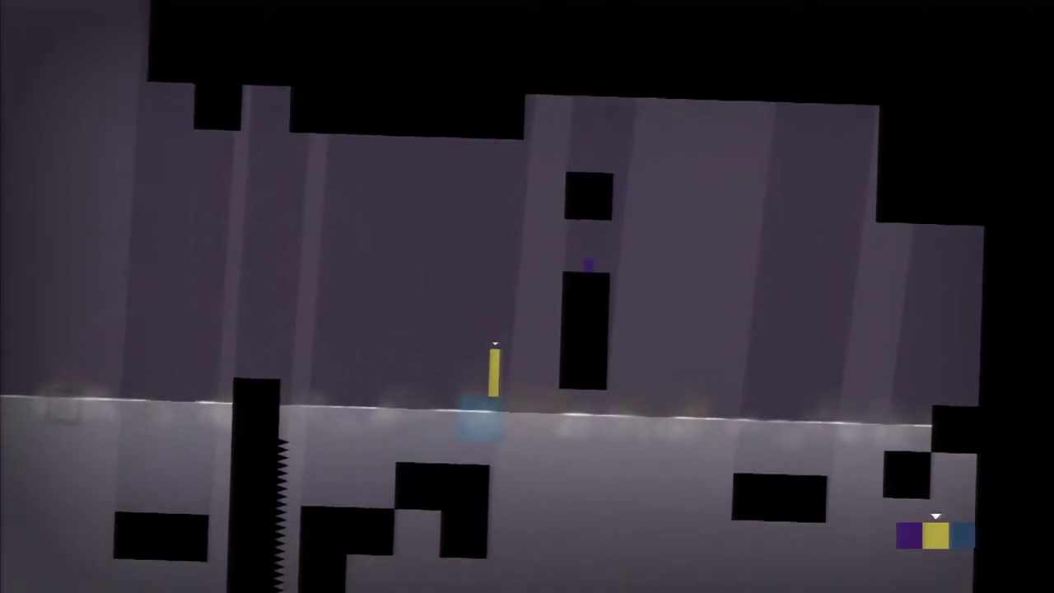
{"action": "key", "text": "q"}
{"action": "key", "text": "Left"}
{"action": "key", "text": "Left"}
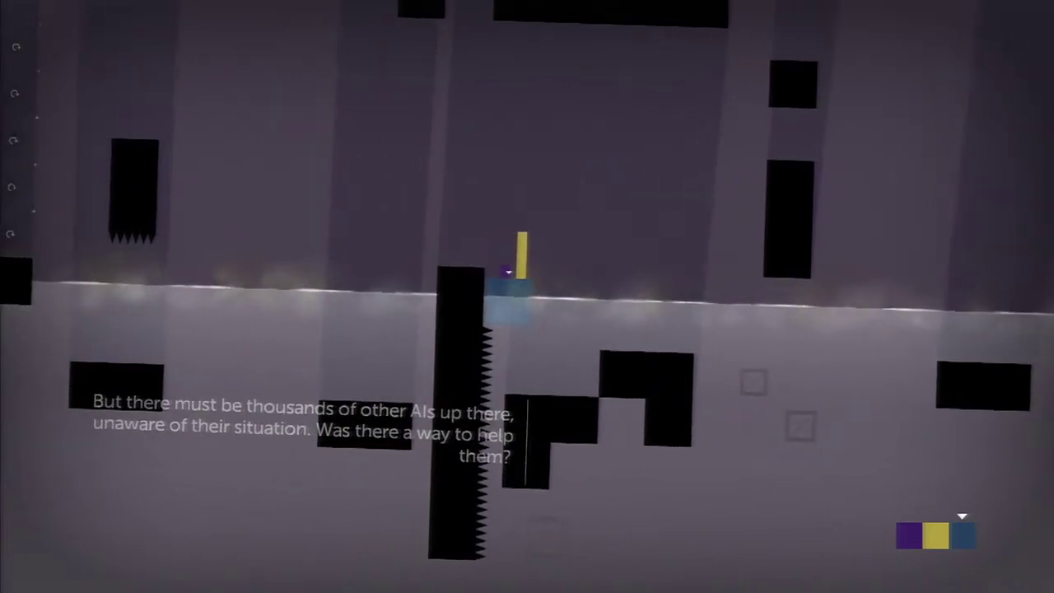
{"action": "key", "text": "e"}
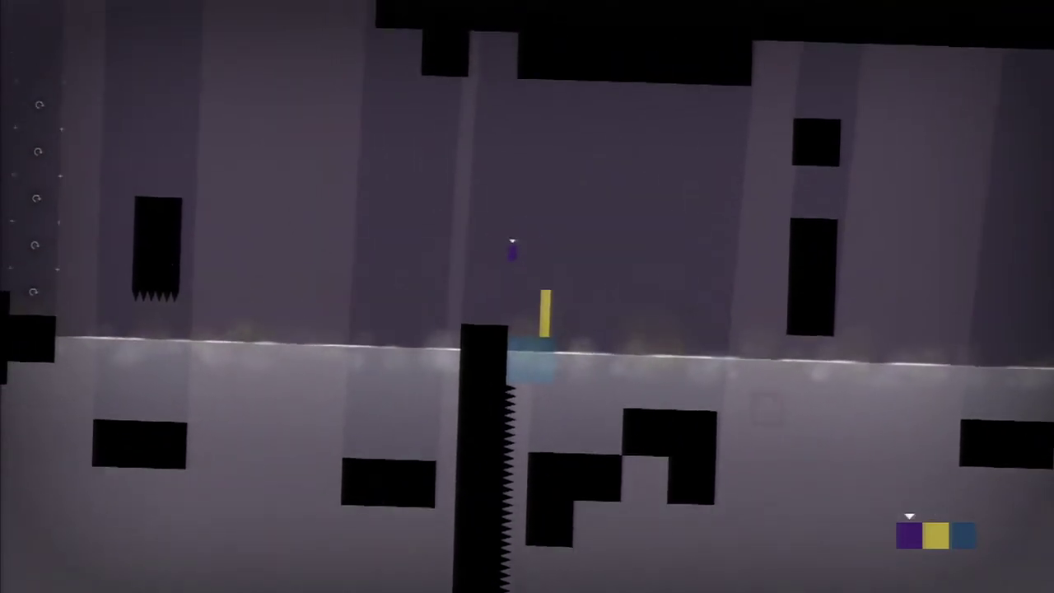
{"action": "key", "text": "Left"}
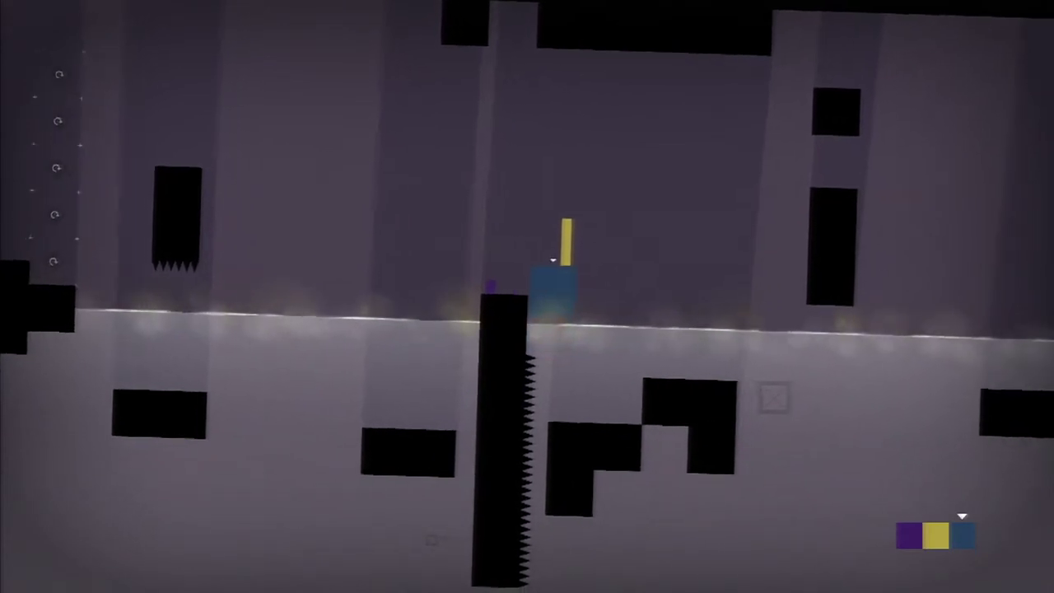
{"action": "key", "text": "e"}
{"action": "key", "text": "e"}
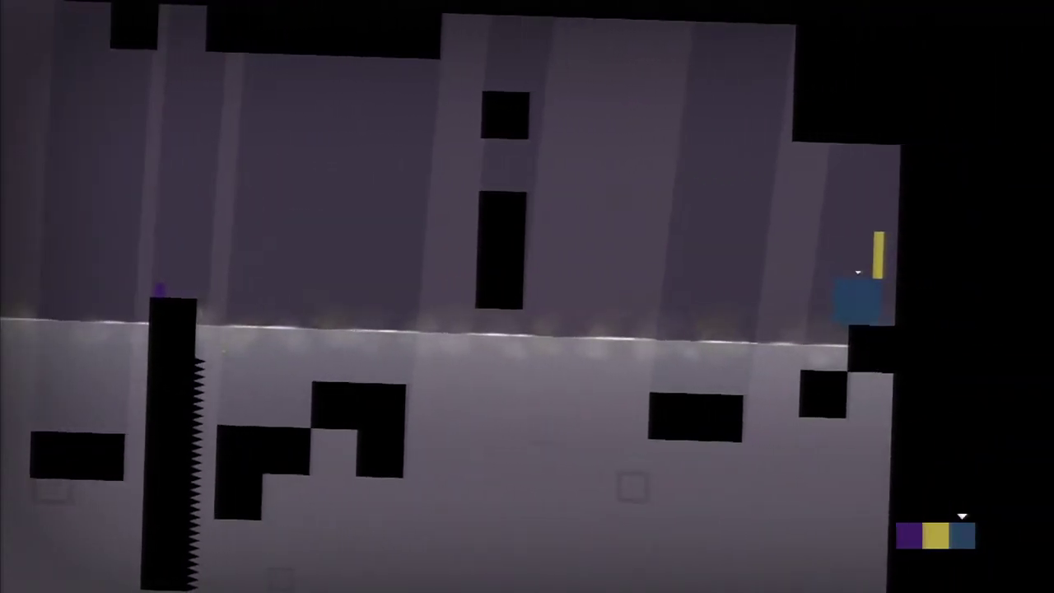
{"action": "key", "text": "Left"}
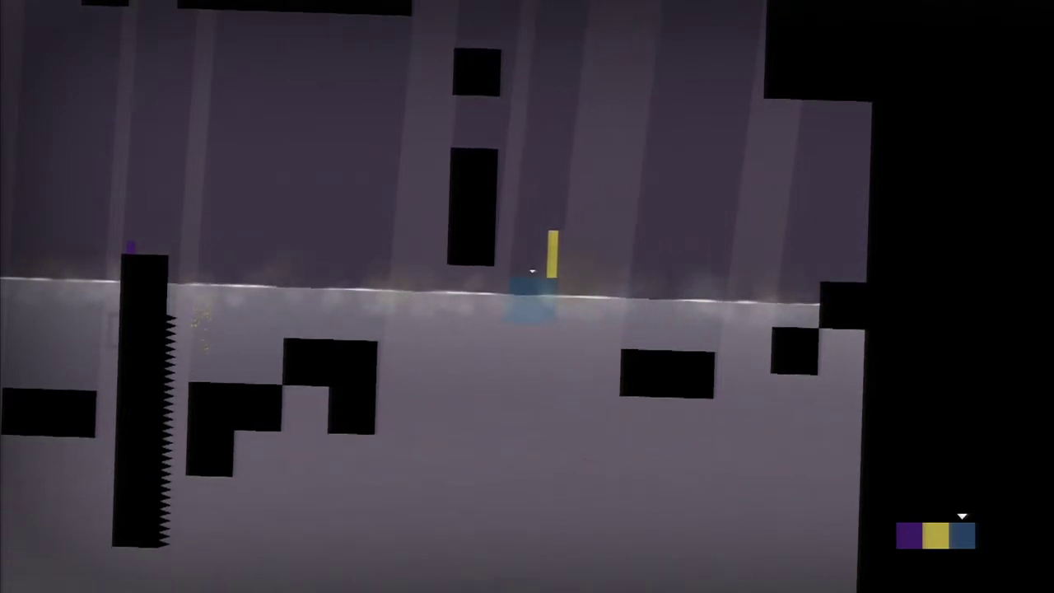
{"action": "key", "text": "q"}
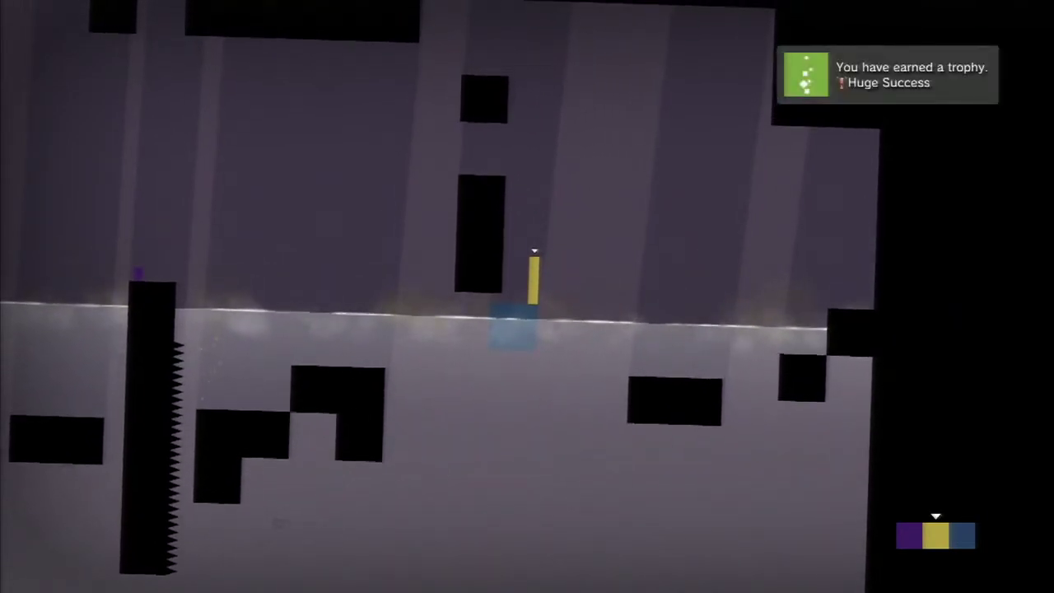
{"action": "key", "text": "Up"}
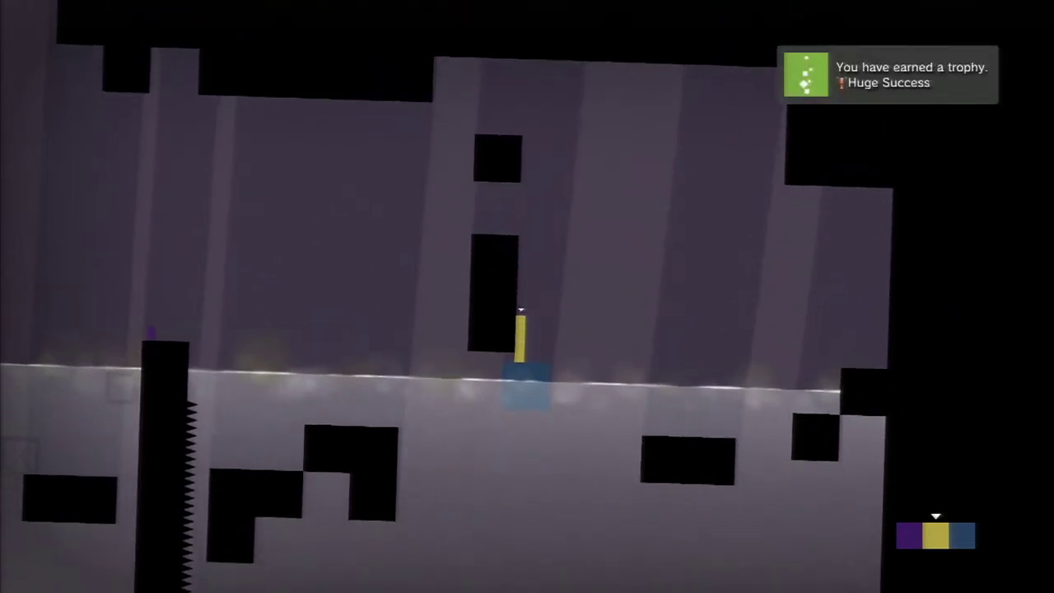
{"action": "key", "text": "Up"}
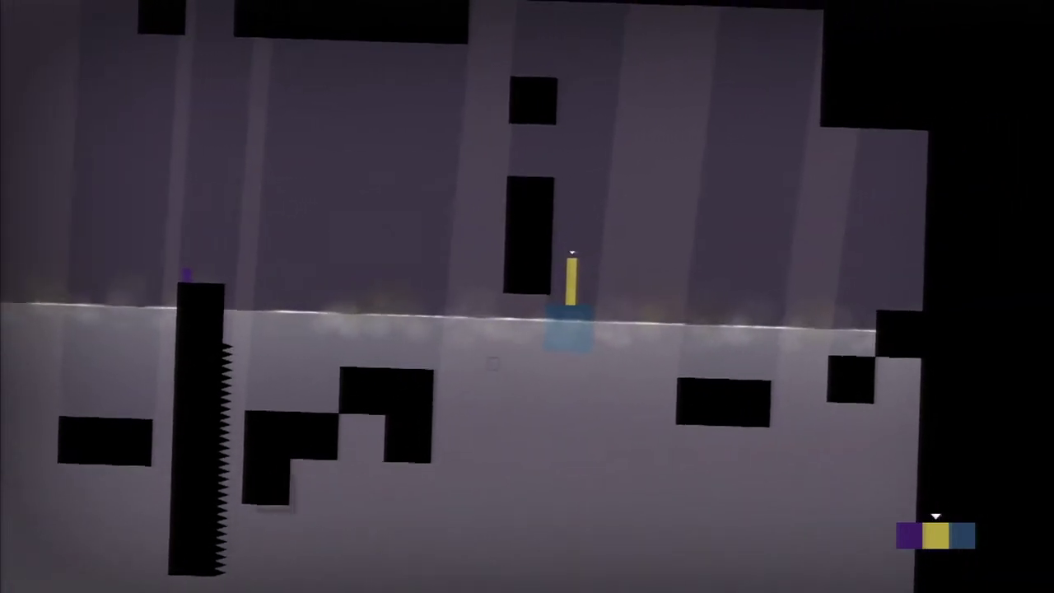
{"action": "key", "text": "Up"}
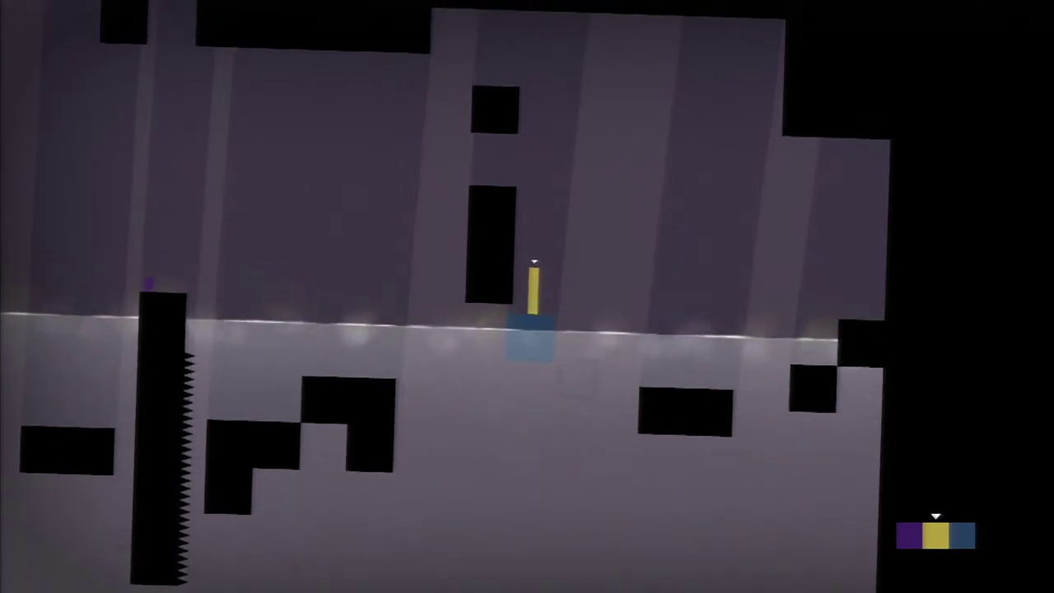
{"action": "key", "text": "q"}
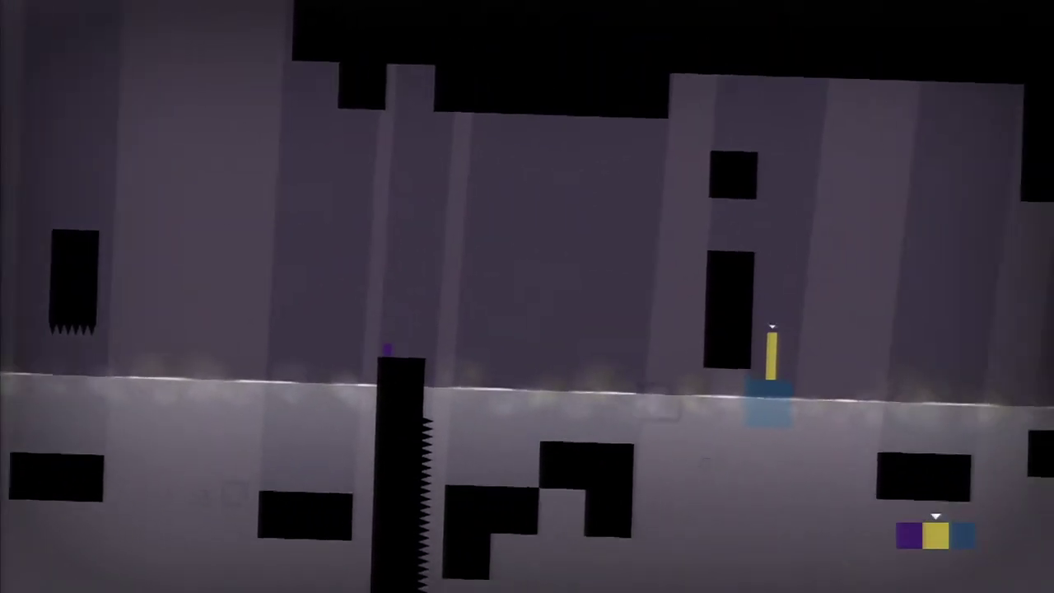
{"action": "key", "text": "Up"}
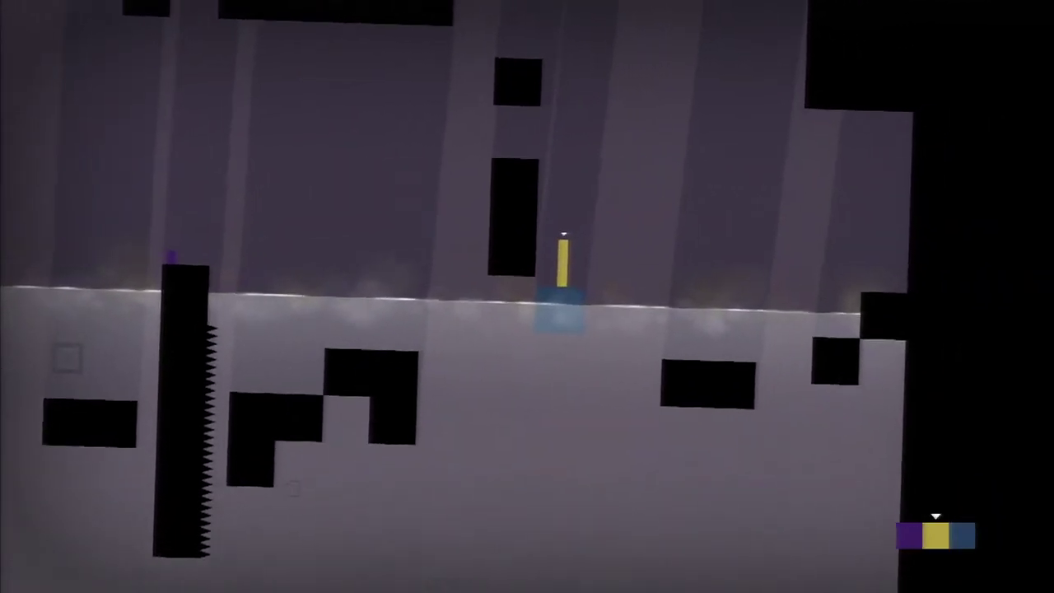
{"action": "key", "text": "Up"}
{"action": "key", "text": "q"}
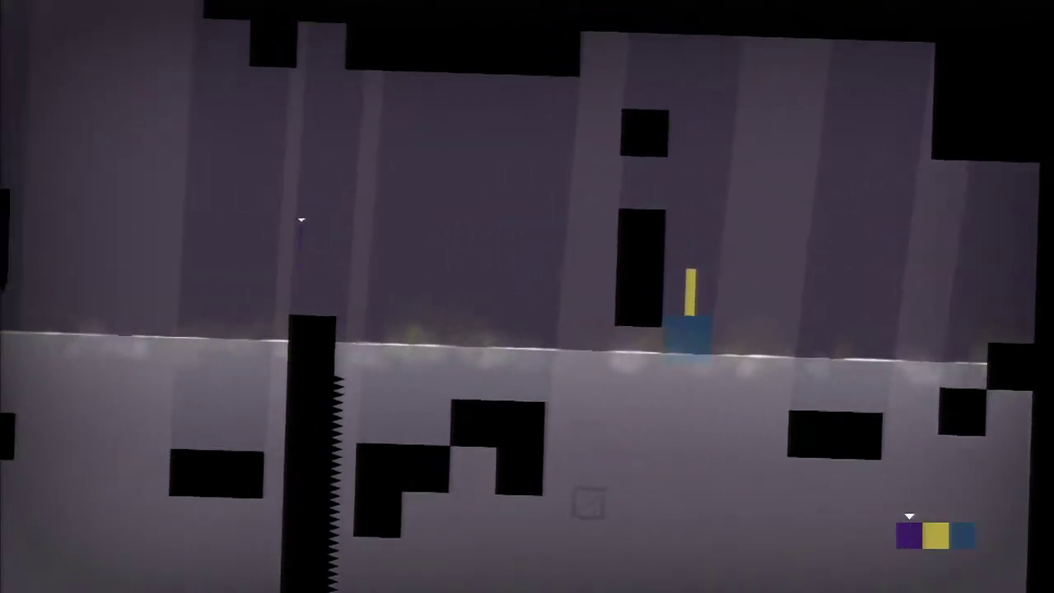
{"action": "key", "text": "e"}
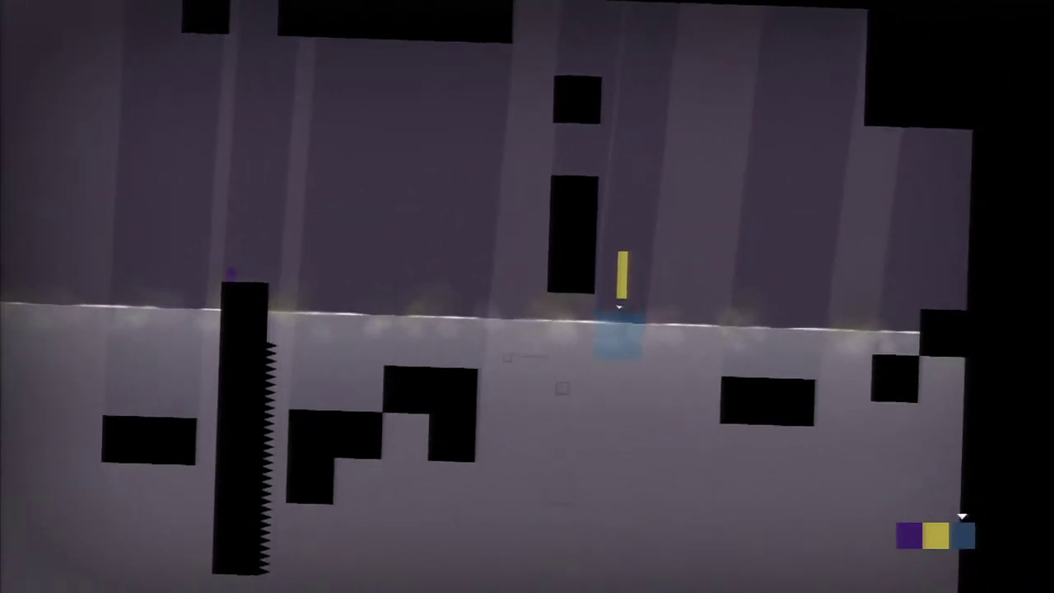
{"action": "key", "text": "Up"}
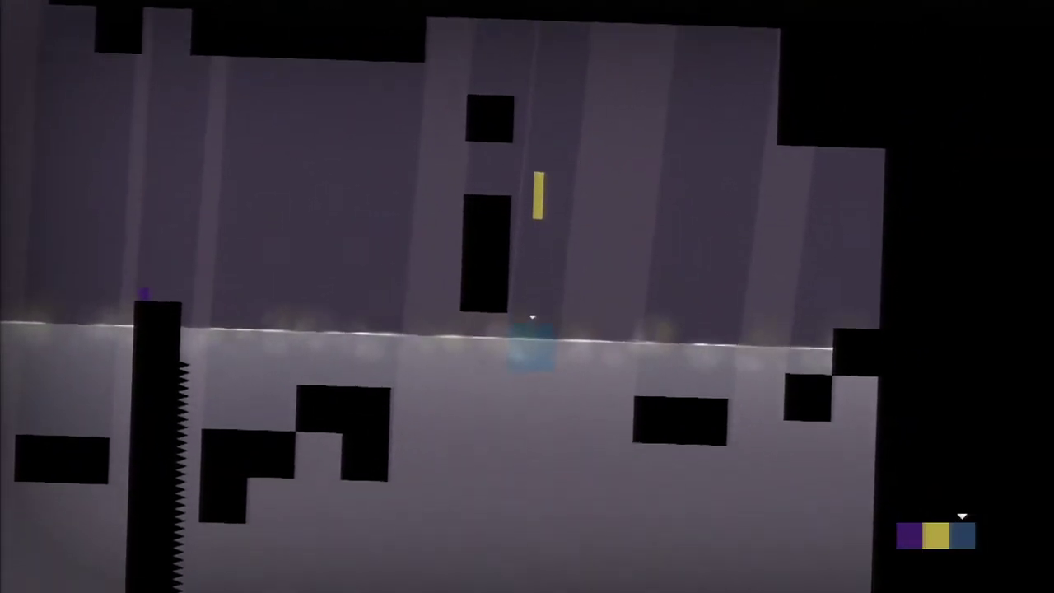
{"action": "key", "text": "q"}
{"action": "key", "text": "Up"}
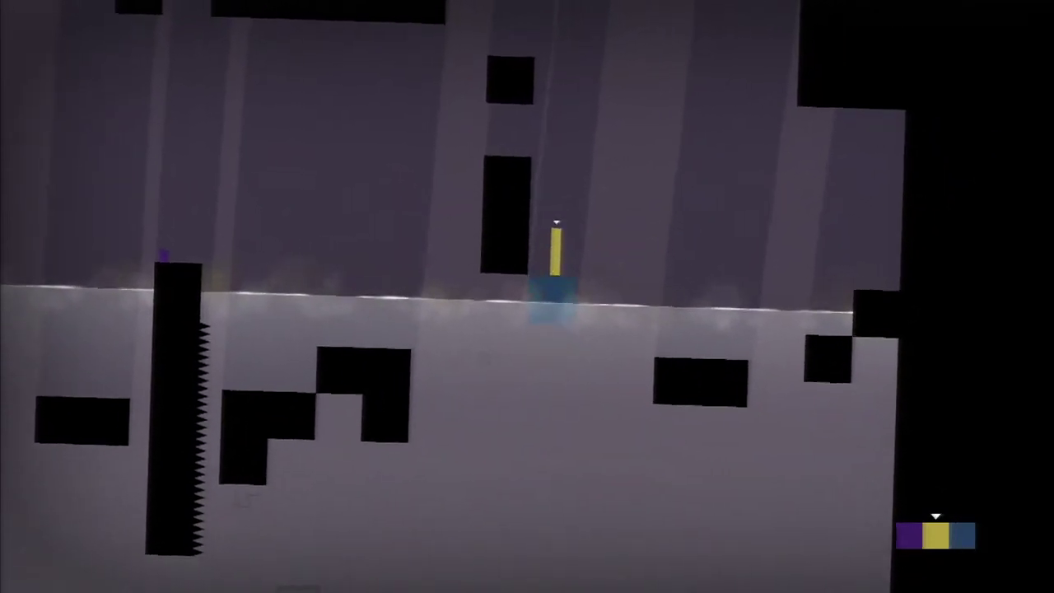
{"action": "key", "text": "q"}
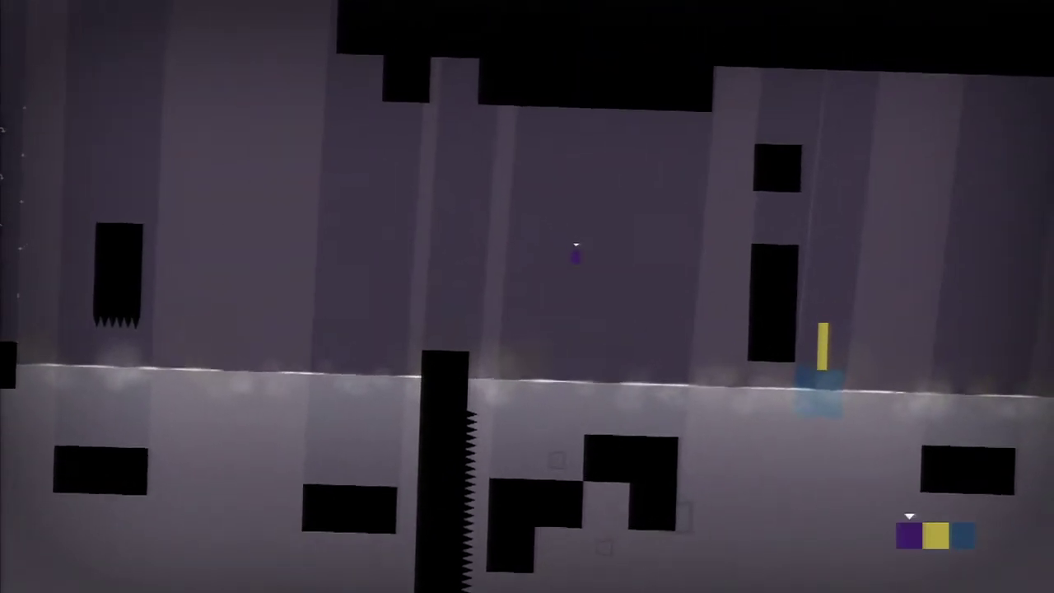
{"action": "key", "text": "Right"}
{"action": "key", "text": "Up"}
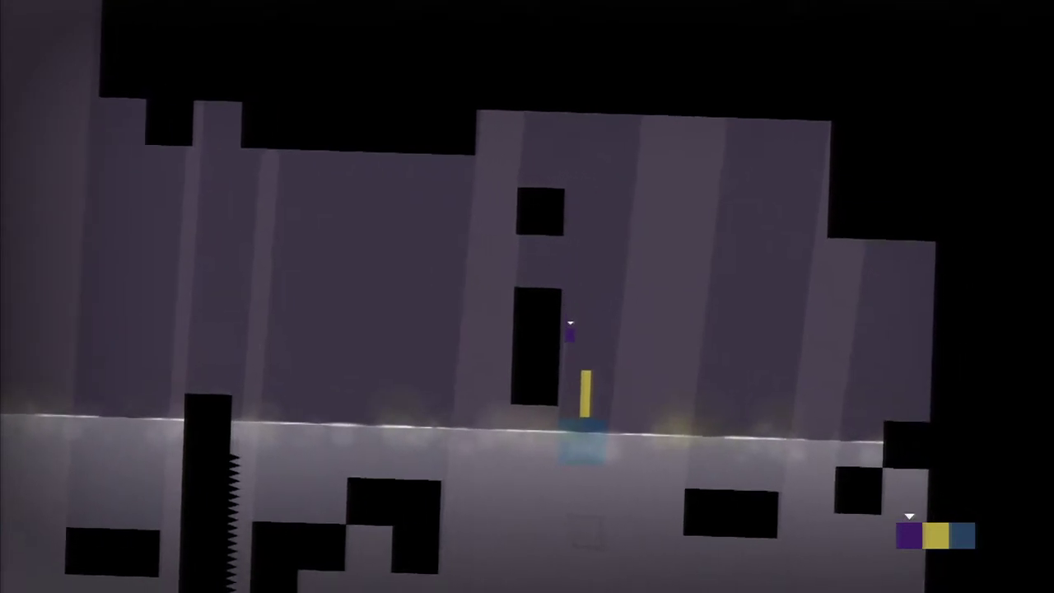
{"action": "key", "text": "e"}
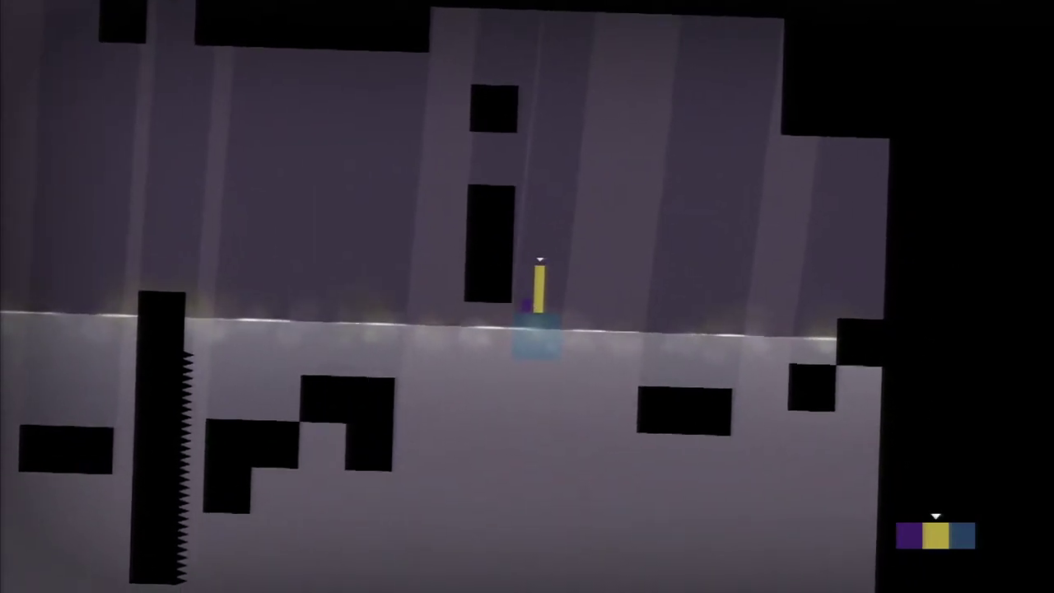
{"action": "key", "text": "Up"}
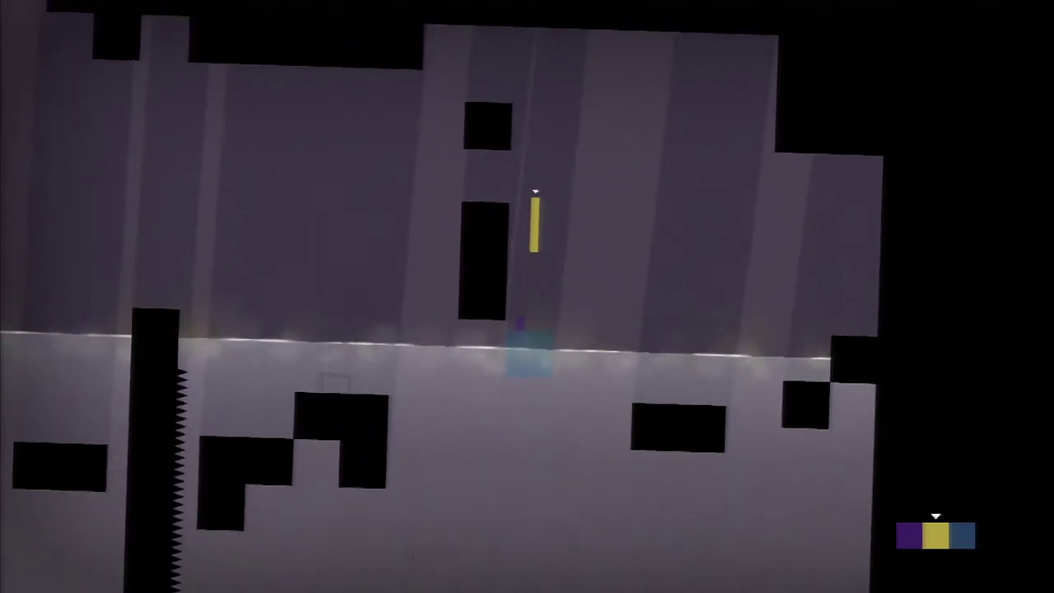
{"action": "key", "text": "Left"}
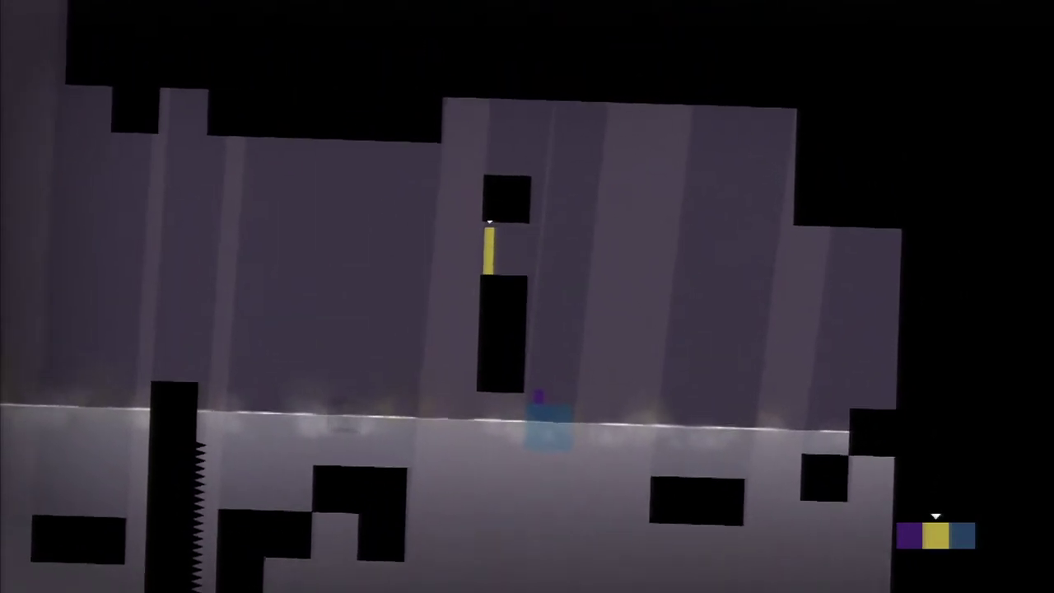
{"action": "key", "text": "q"}
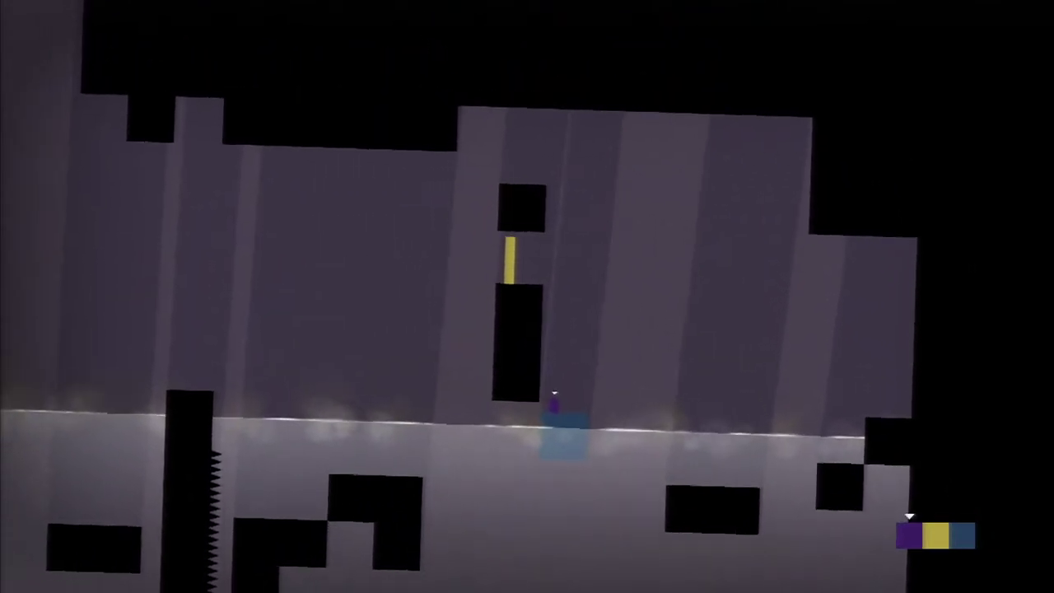
{"action": "key", "text": "Up"}
{"action": "key", "text": "Up"}
{"action": "key", "text": "Left"}
{"action": "key", "text": "e"}
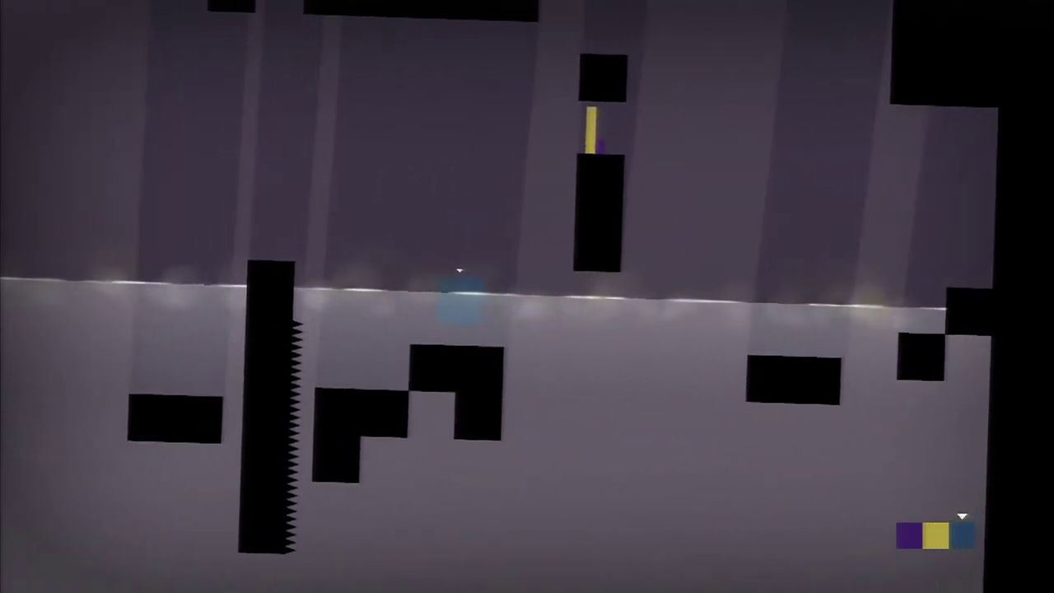
{"action": "key", "text": "q"}
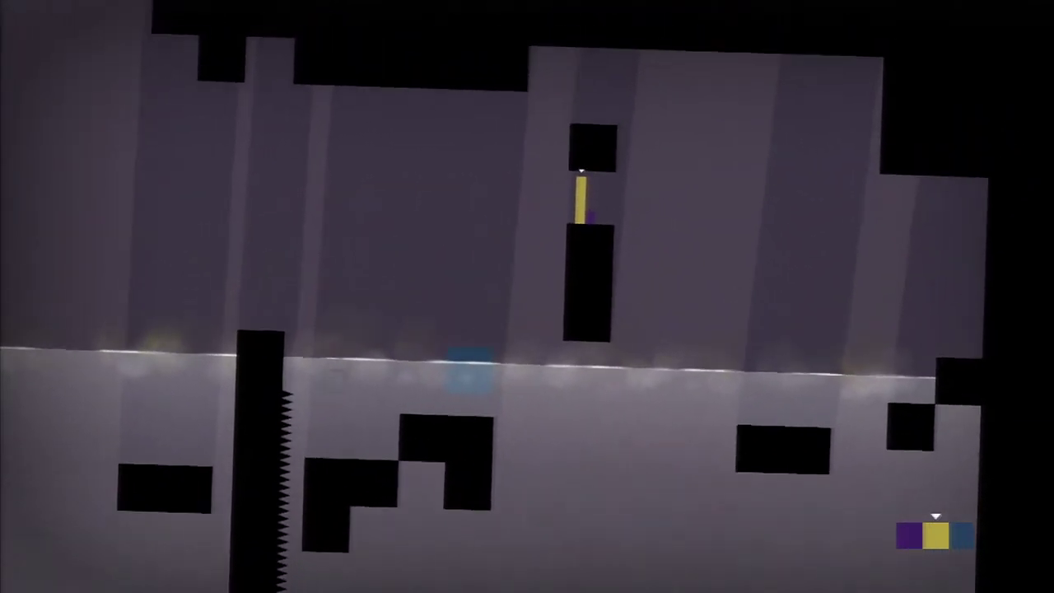
{"action": "key", "text": "Left"}
{"action": "key", "text": "Left"}
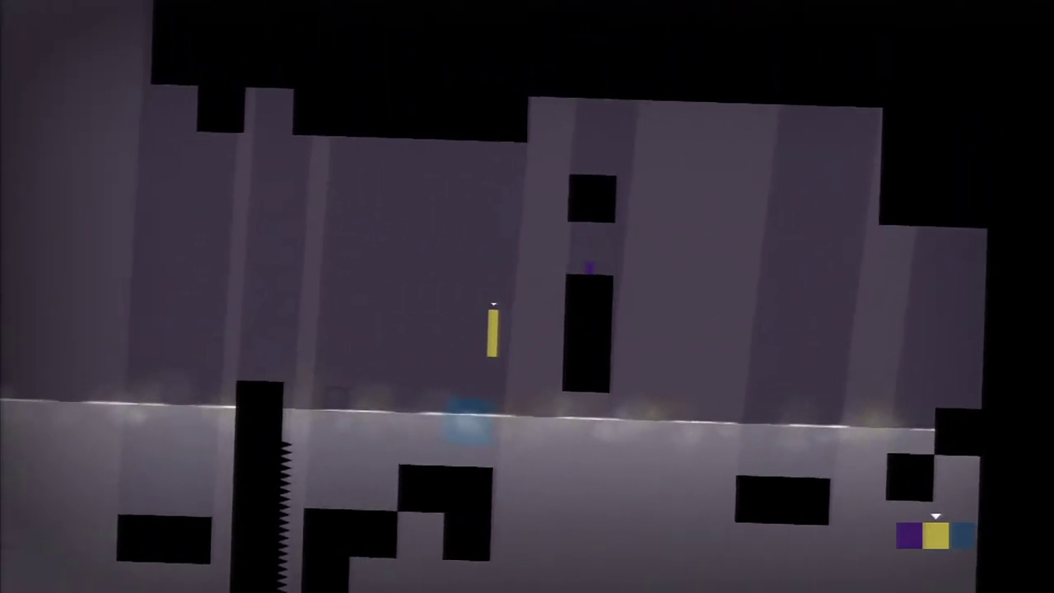
{"action": "key", "text": "q"}
{"action": "key", "text": "Left"}
{"action": "key", "text": "Left"}
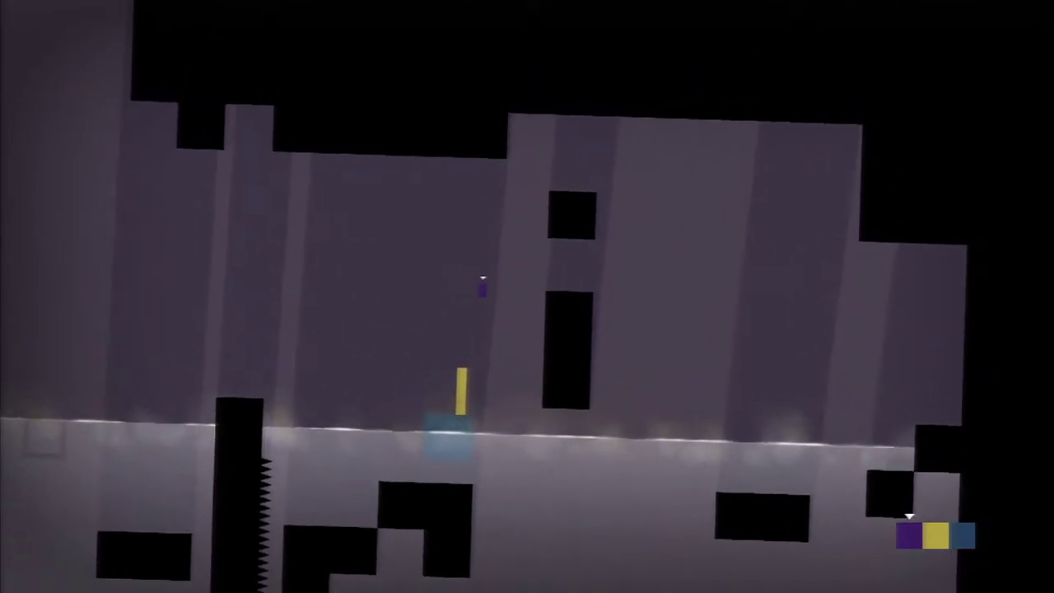
{"action": "key", "text": "Left"}
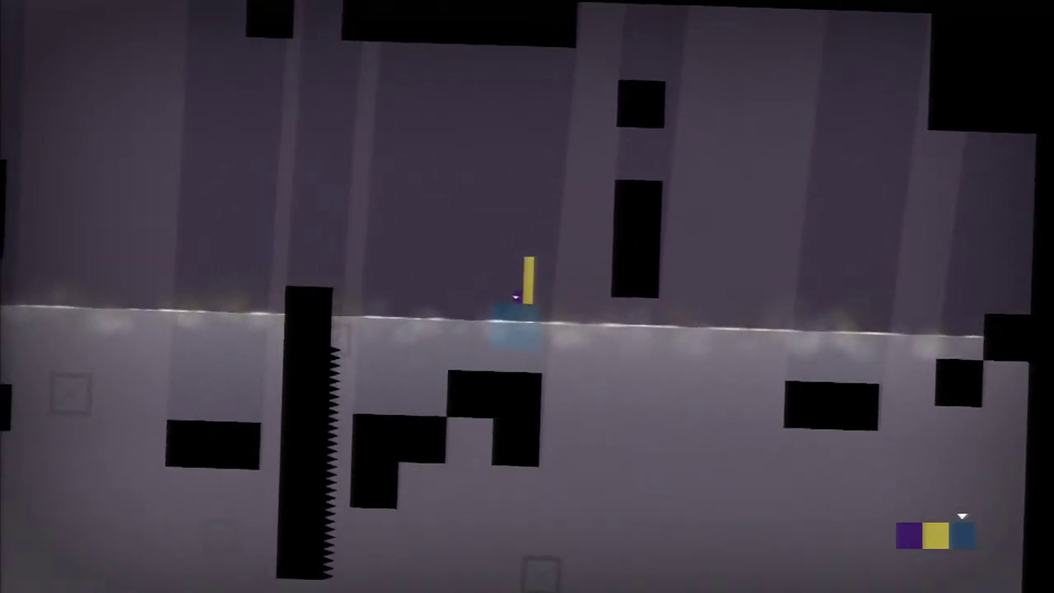
{"action": "key", "text": "Left"}
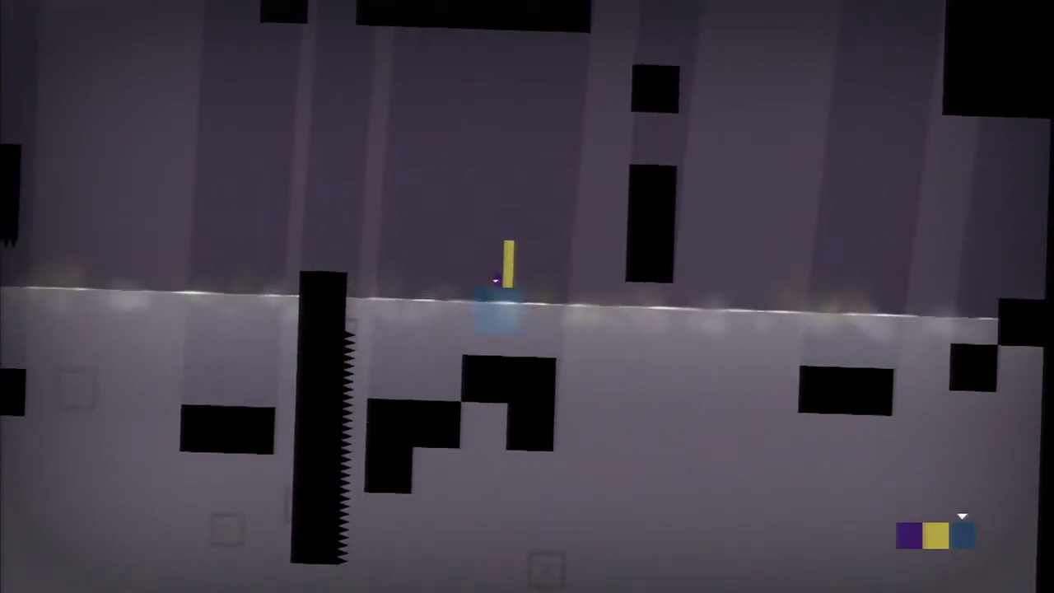
{"action": "key", "text": "Left"}
{"action": "key", "text": "q"}
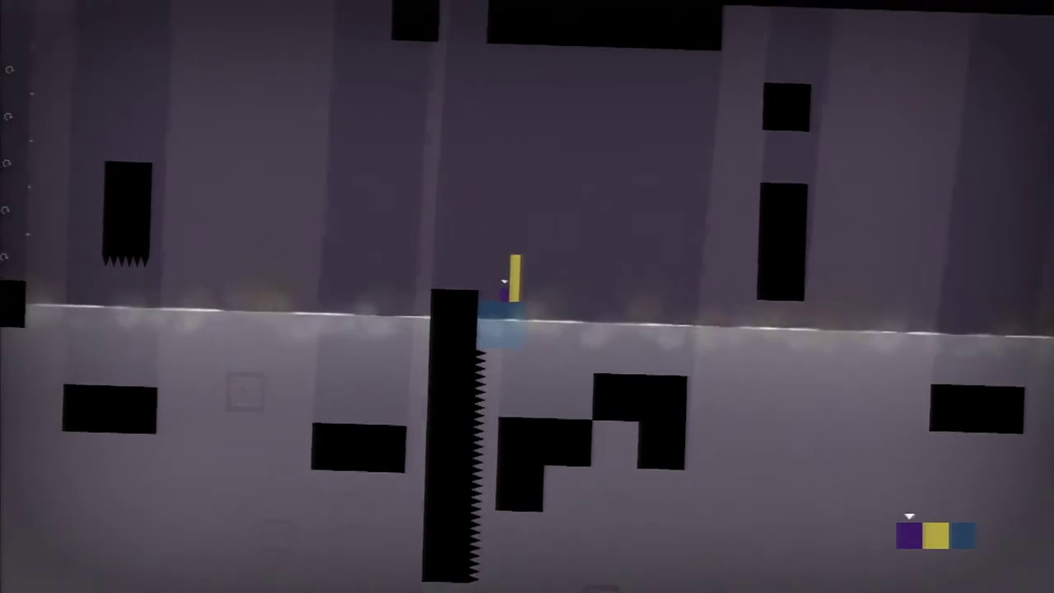
{"action": "key", "text": "Up"}
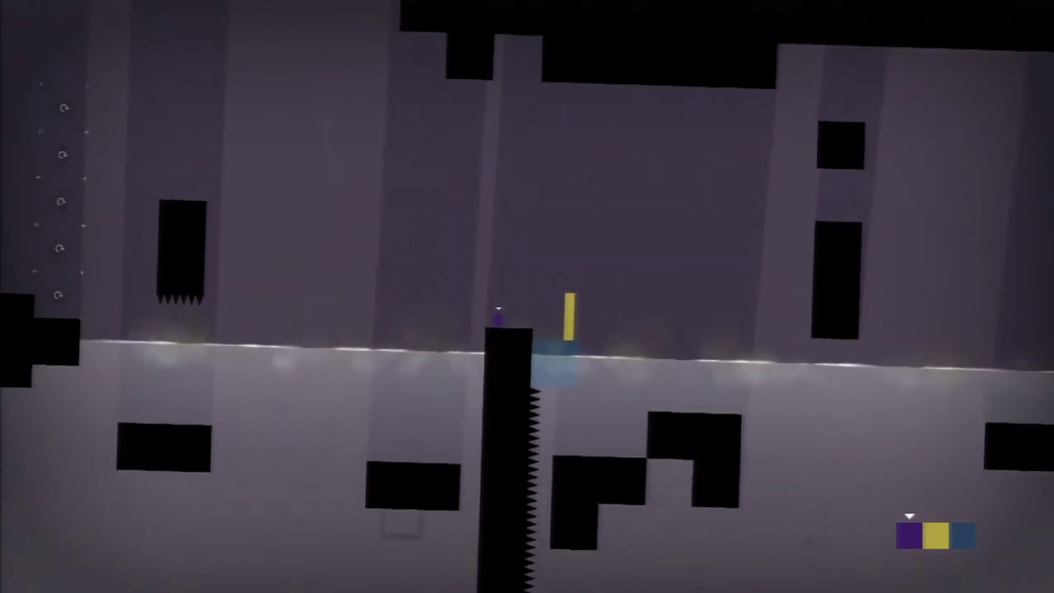
{"action": "key", "text": "e"}
{"action": "key", "text": "Left"}
{"action": "key", "text": "Up"}
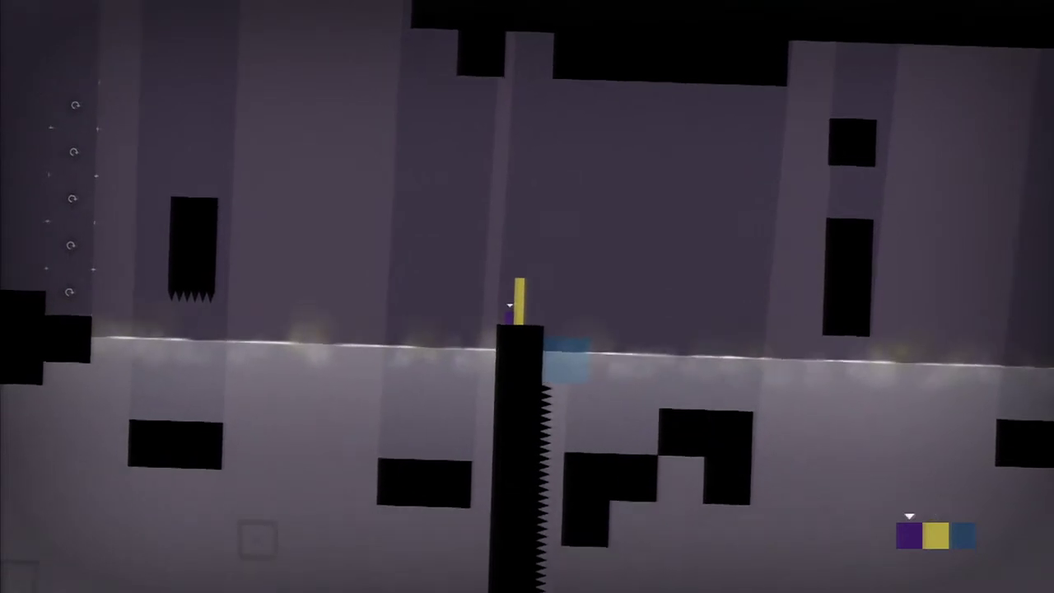
{"action": "key", "text": "e"}
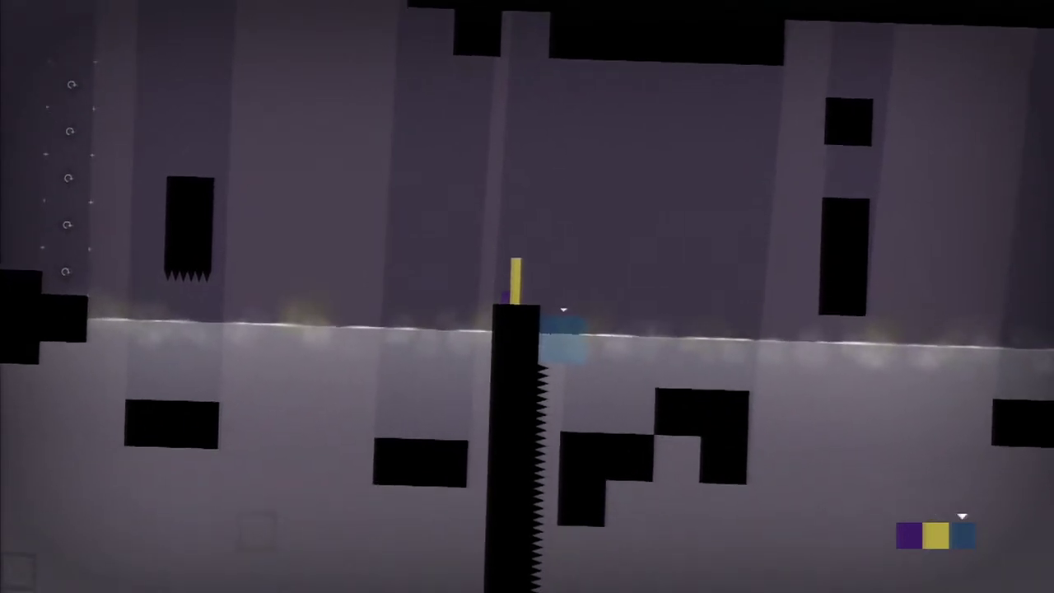
{"action": "key", "text": "Up"}
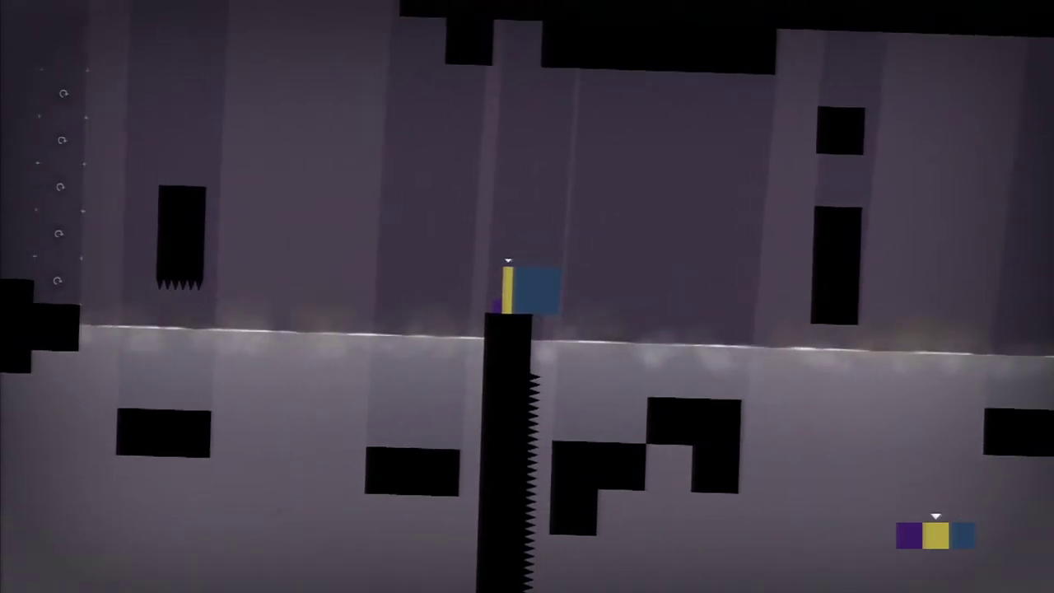
{"action": "key", "text": "e"}
{"action": "key", "text": "e"}
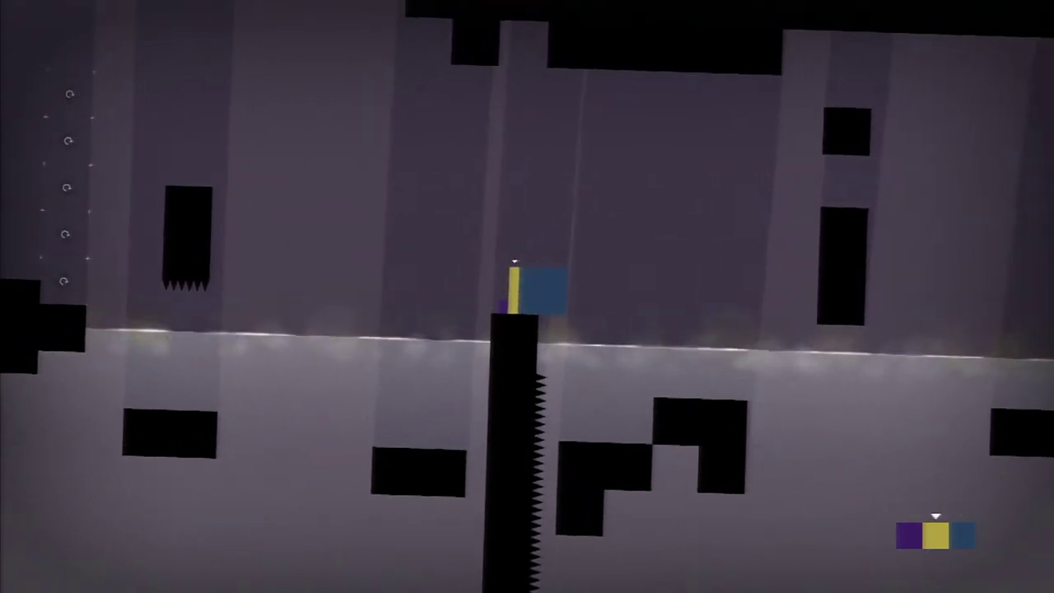
{"action": "key", "text": "Up"}
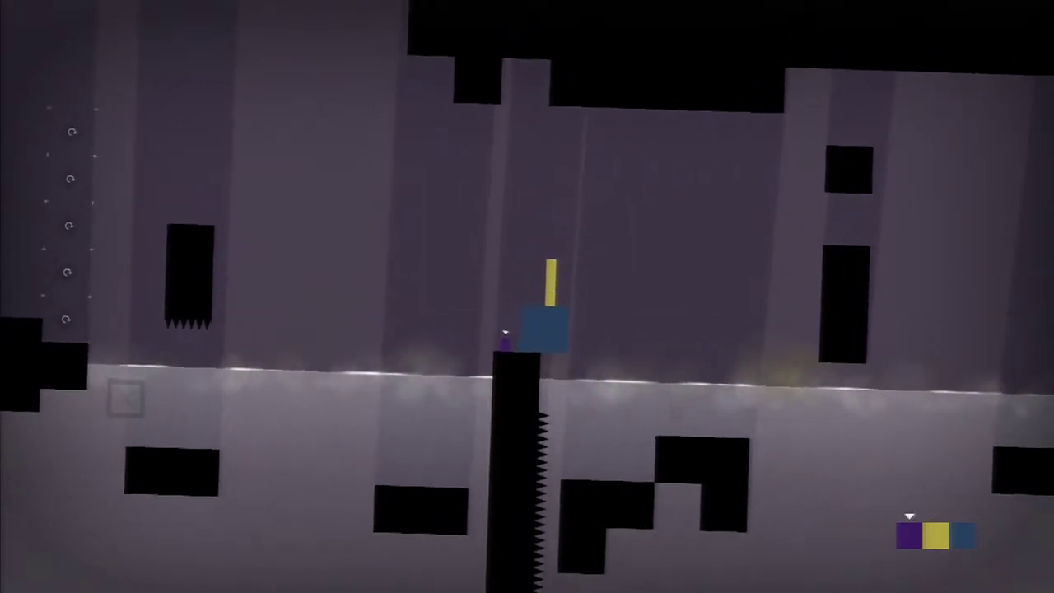
{"action": "key", "text": "e"}
{"action": "key", "text": "Right"}
{"action": "key", "text": "e"}
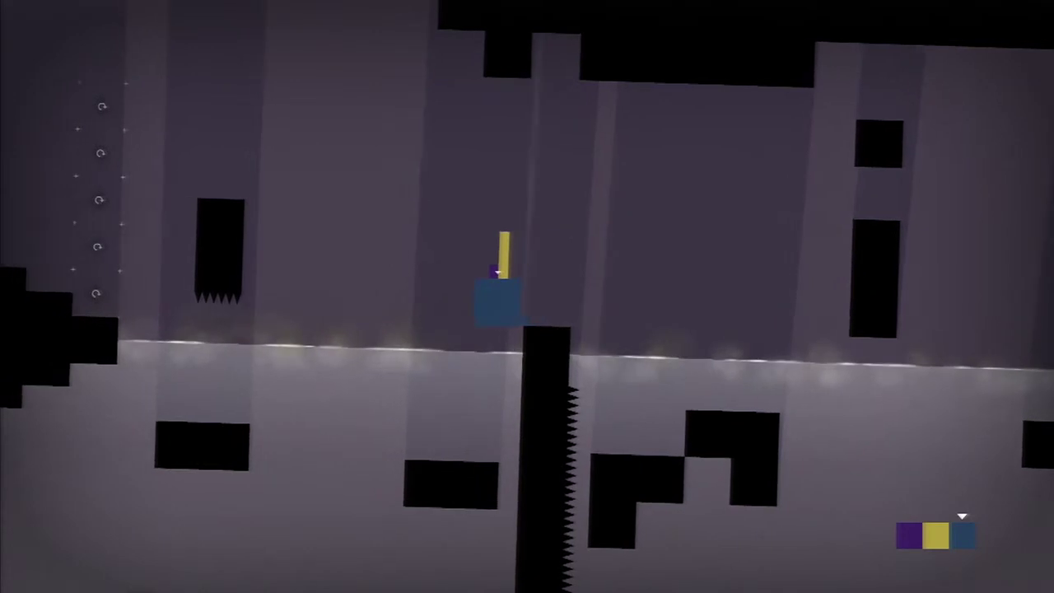
{"action": "key", "text": "Left"}
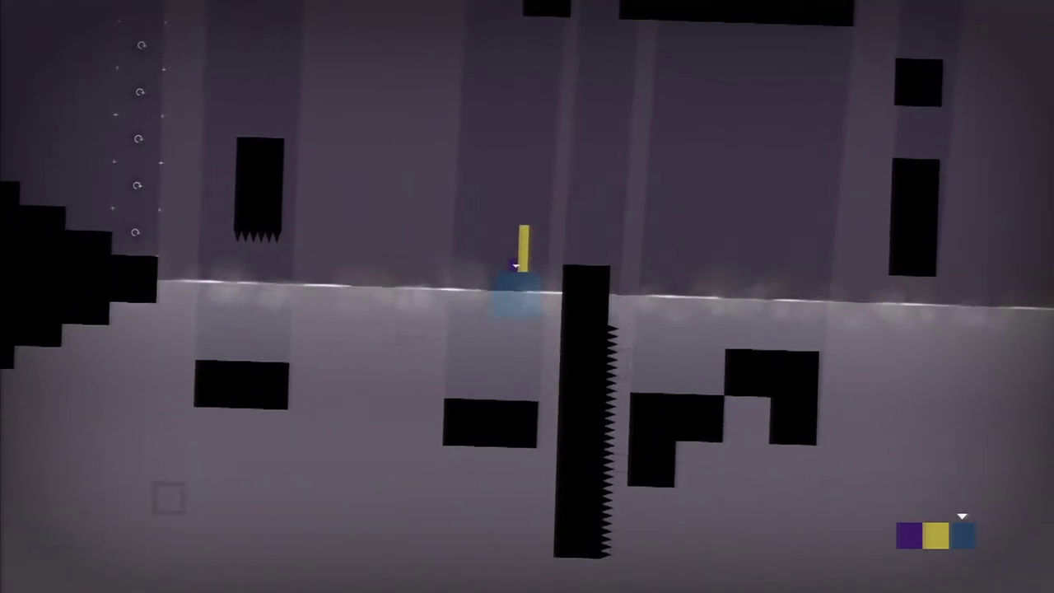
{"action": "key", "text": "Left"}
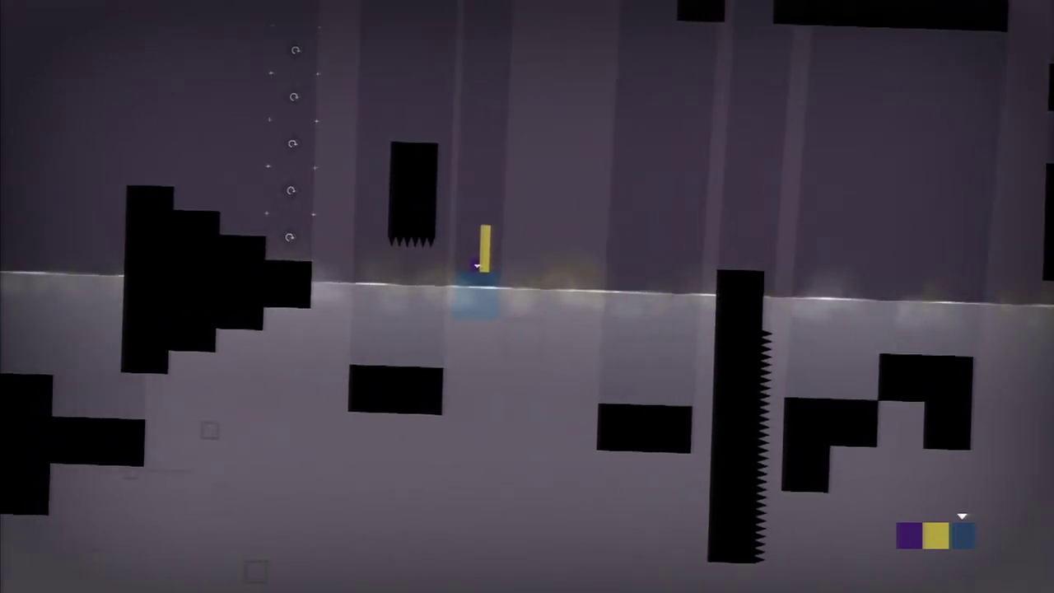
{"action": "key", "text": "Up"}
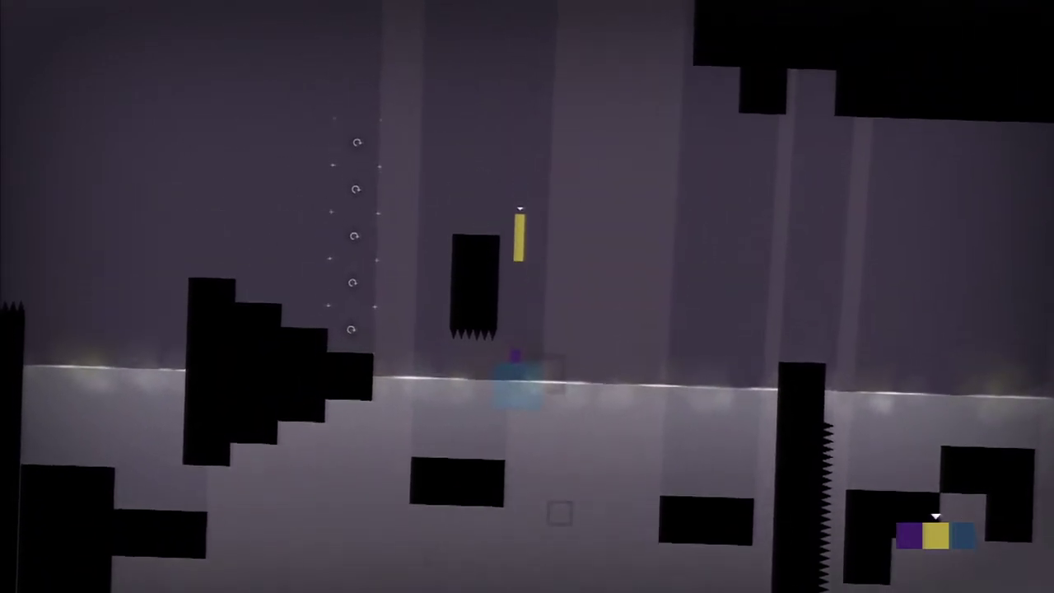
{"action": "key", "text": "Up"}
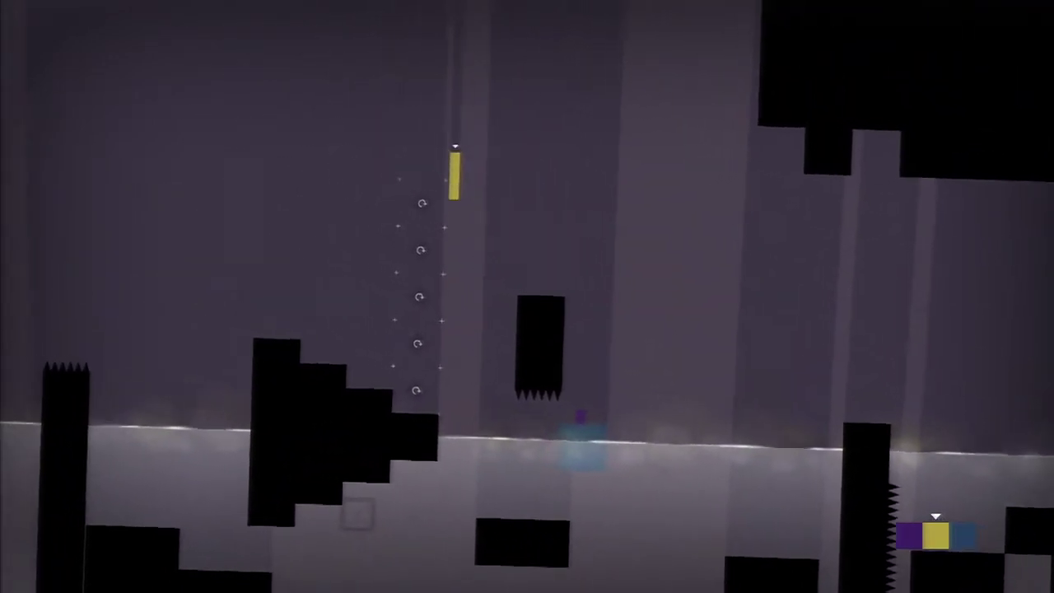
{"action": "key", "text": "Left"}
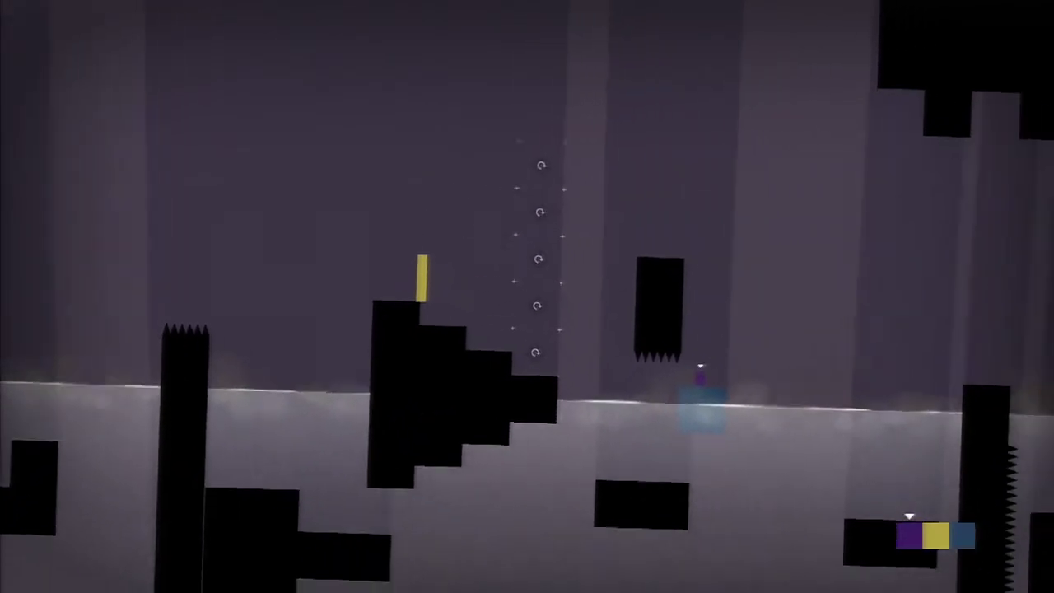
{"action": "key", "text": "q"}
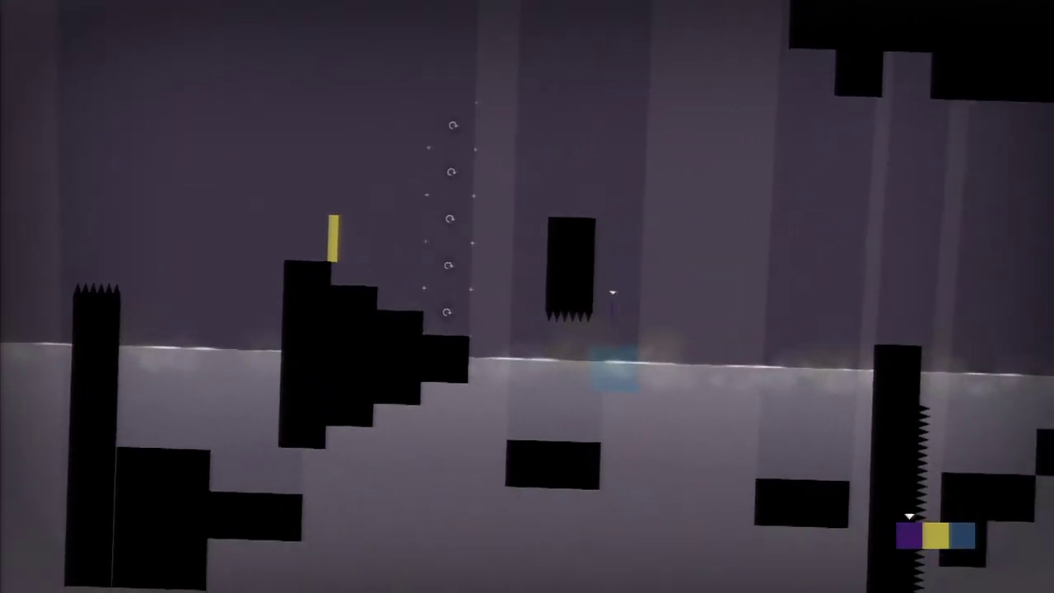
{"action": "key", "text": "Up"}
{"action": "key", "text": "Left"}
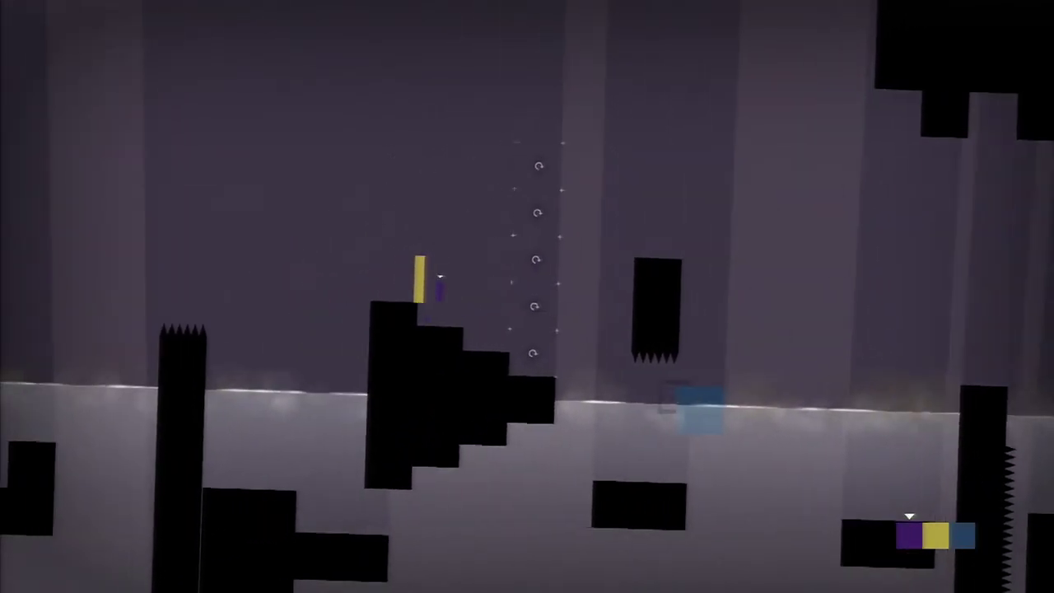
{"action": "key", "text": "e"}
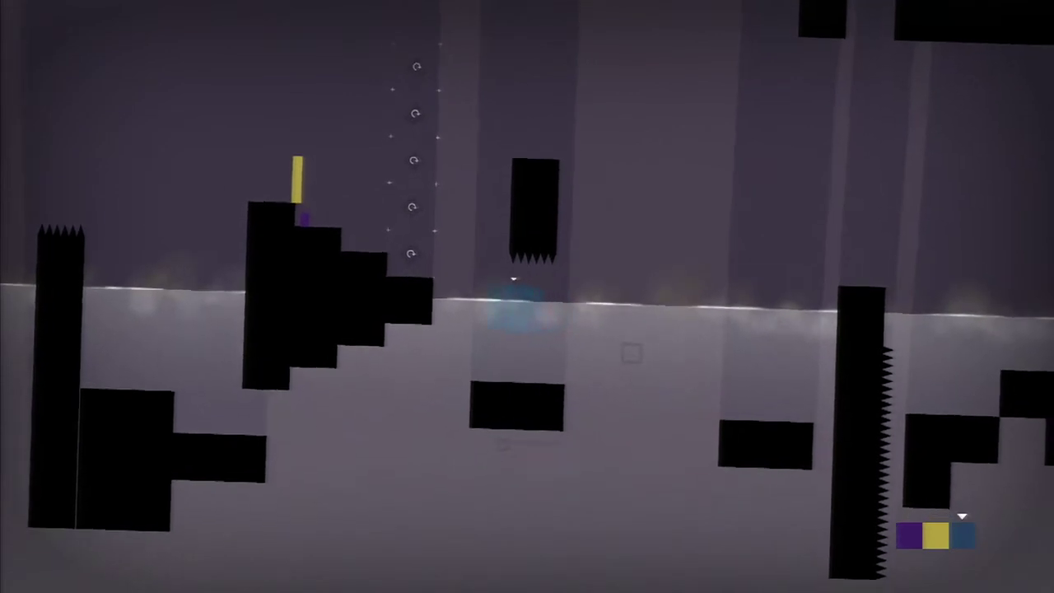
{"action": "key", "text": "Up"}
{"action": "key", "text": "Left"}
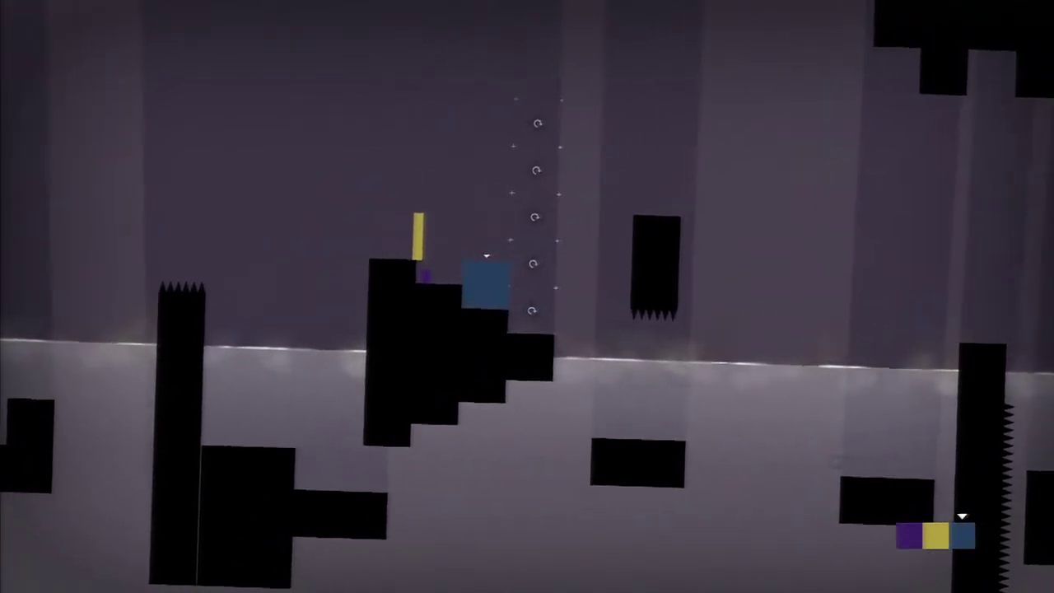
{"action": "key", "text": "Up"}
{"action": "key", "text": "Left"}
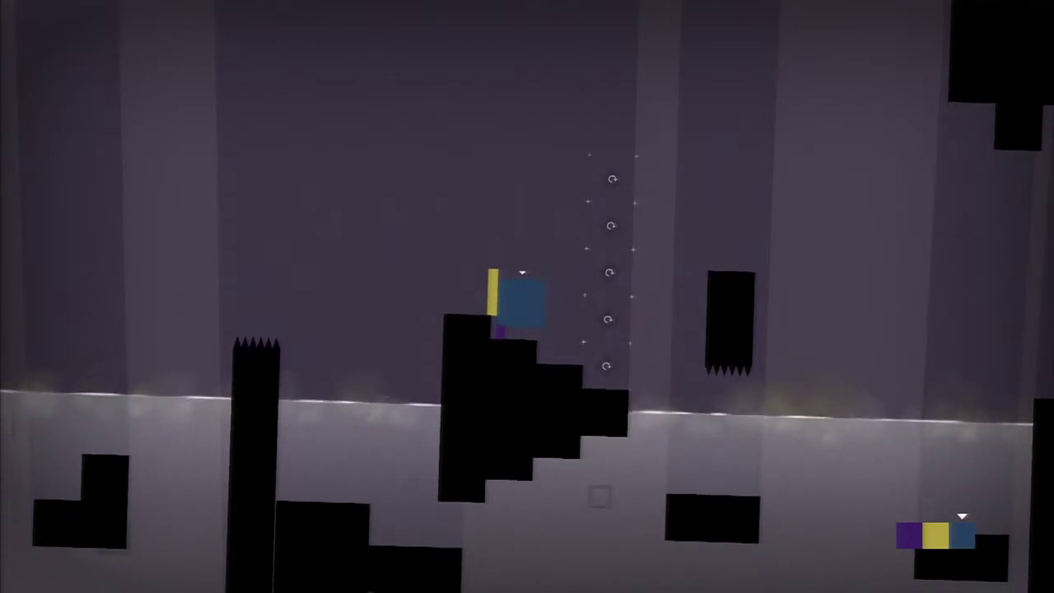
{"action": "key", "text": "q"}
{"action": "key", "text": "Up"}
{"action": "key", "text": "Right"}
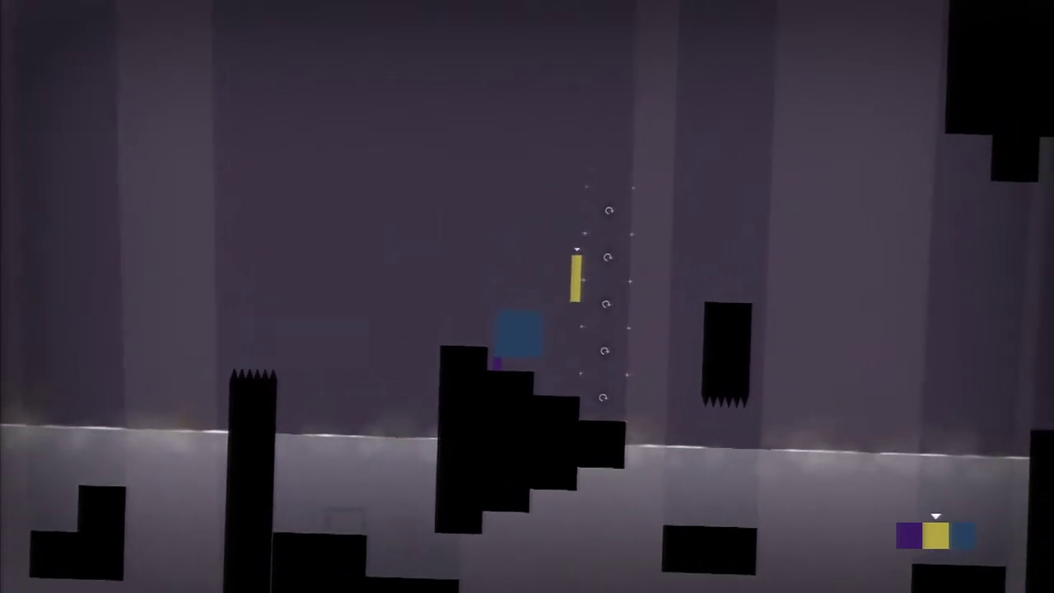
{"action": "key", "text": "e"}
{"action": "key", "text": "q"}
{"action": "key", "text": "Up"}
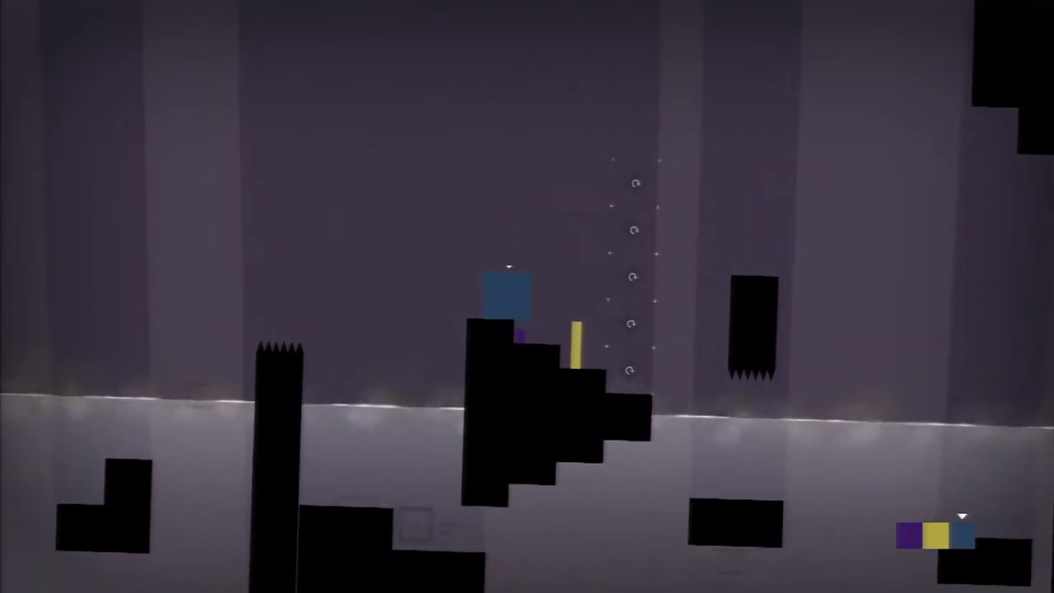
{"action": "key", "text": "Left"}
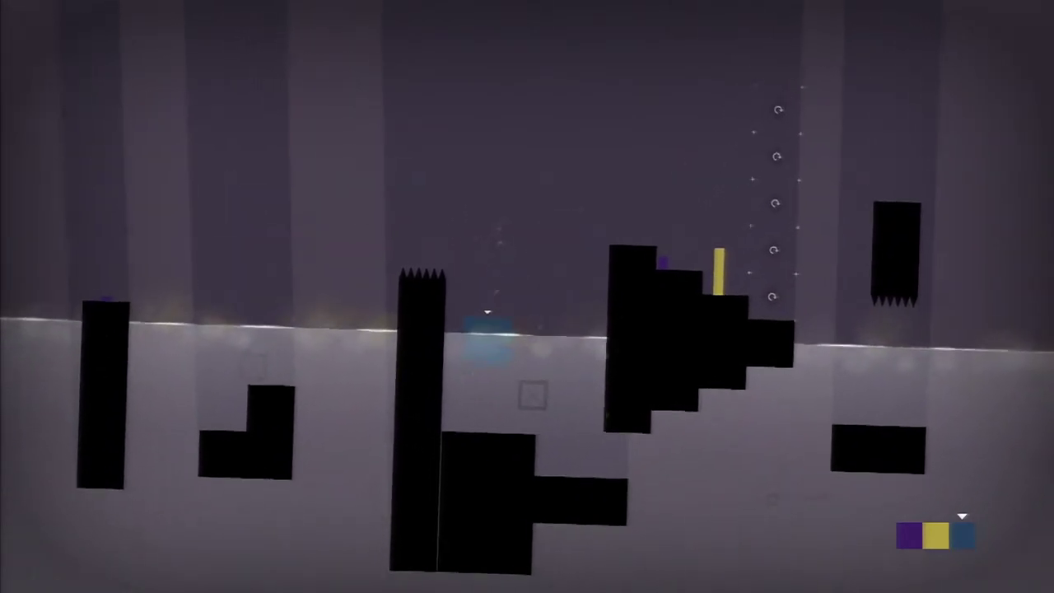
{"action": "key", "text": "q"}
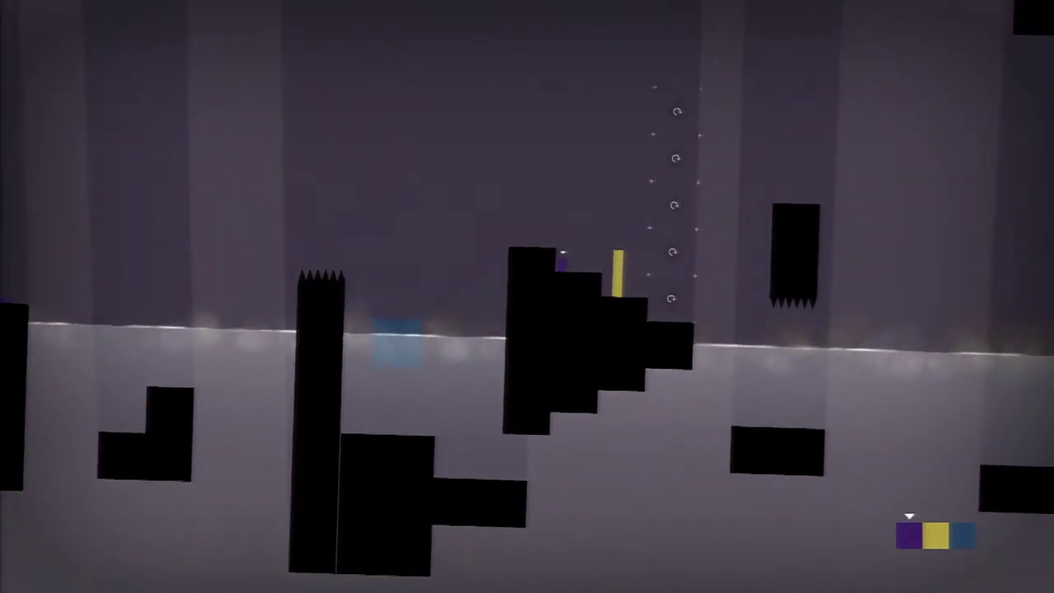
{"action": "key", "text": "Up"}
{"action": "key", "text": "Left"}
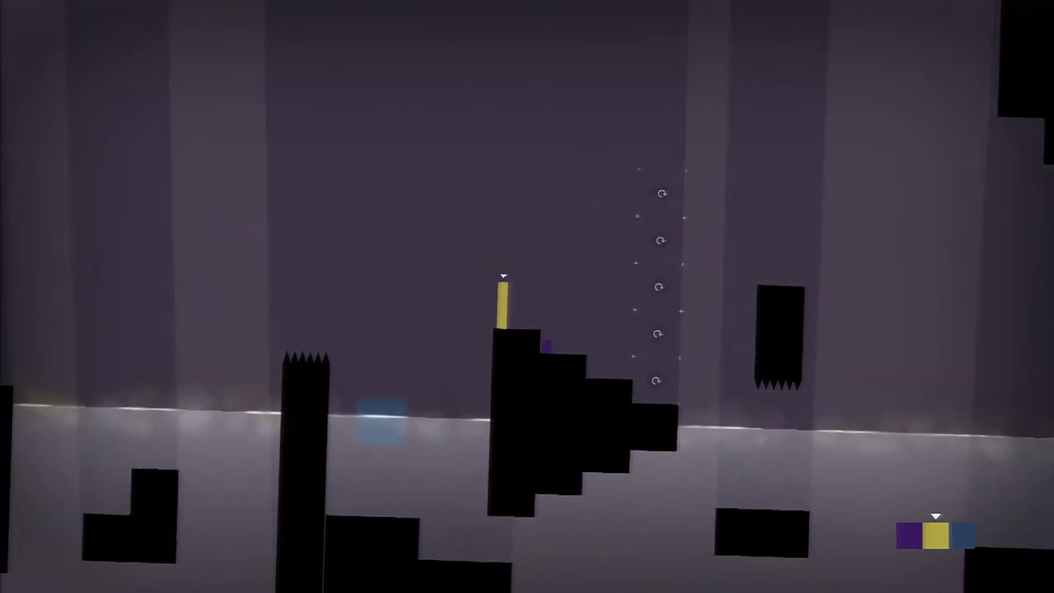
{"action": "key", "text": "Up"}
{"action": "key", "text": "Left"}
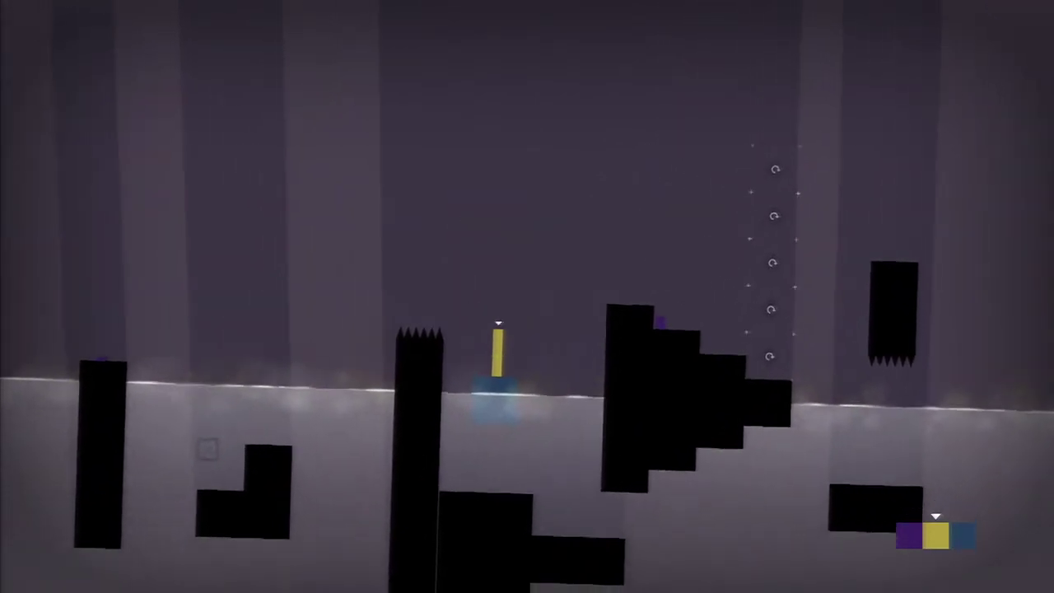
{"action": "key", "text": "Left"}
{"action": "key", "text": "Up"}
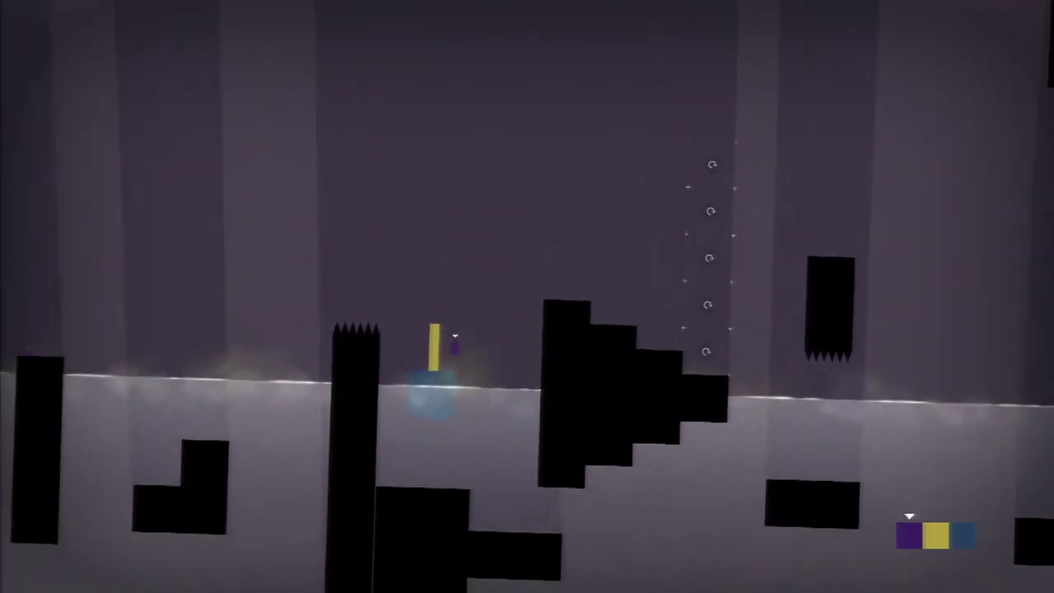
{"action": "key", "text": "e"}
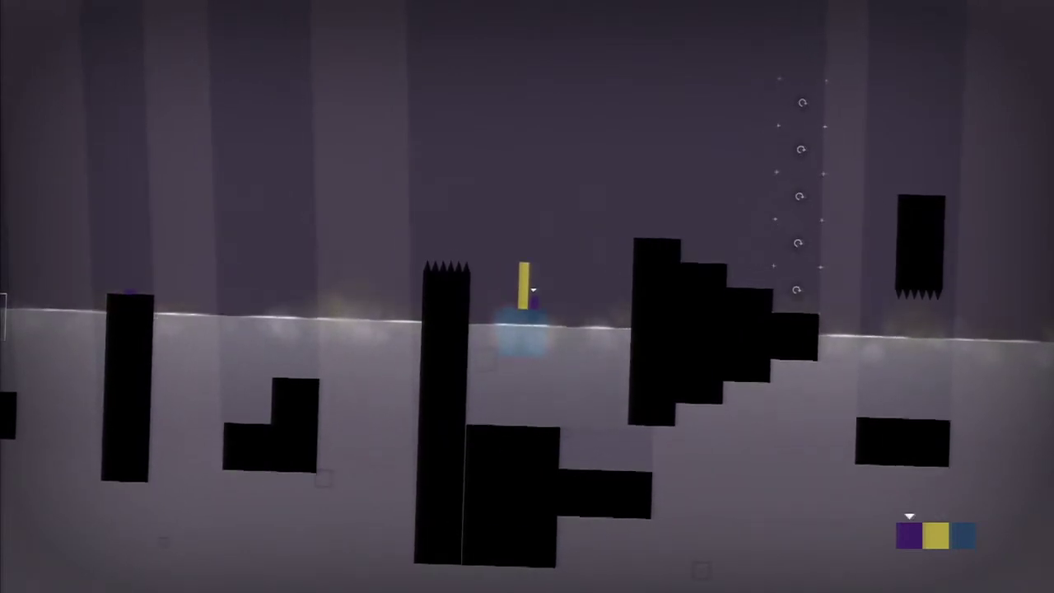
{"action": "key", "text": "Up"}
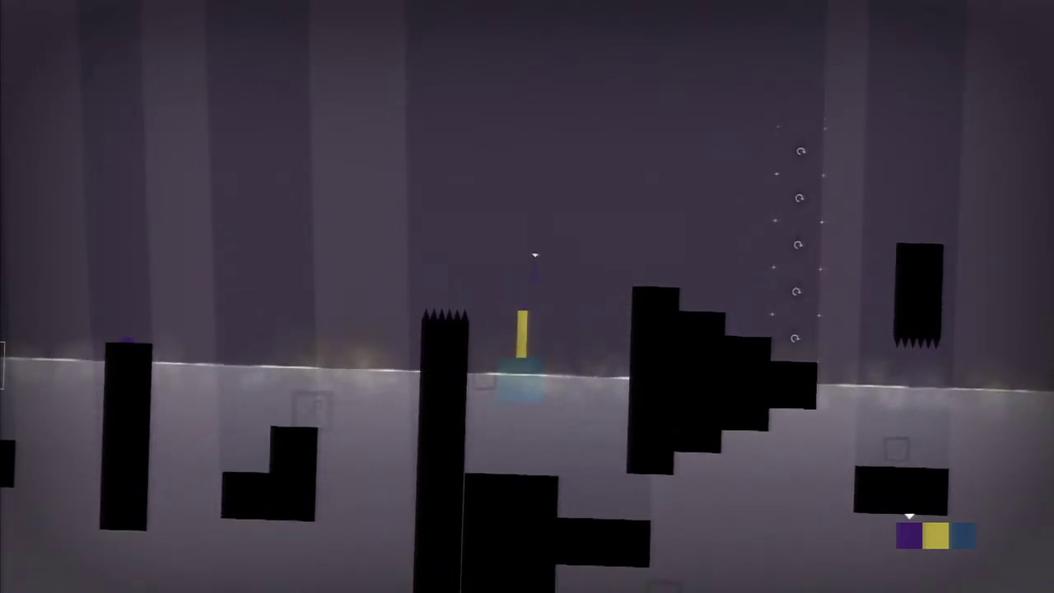
{"action": "key", "text": "Right"}
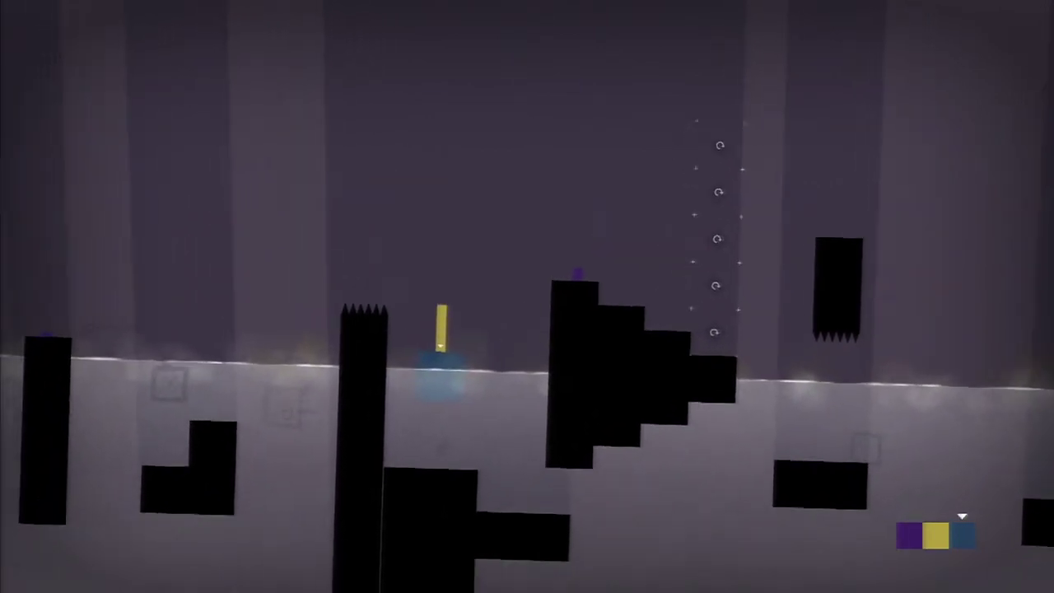
{"action": "key", "text": "Up"}
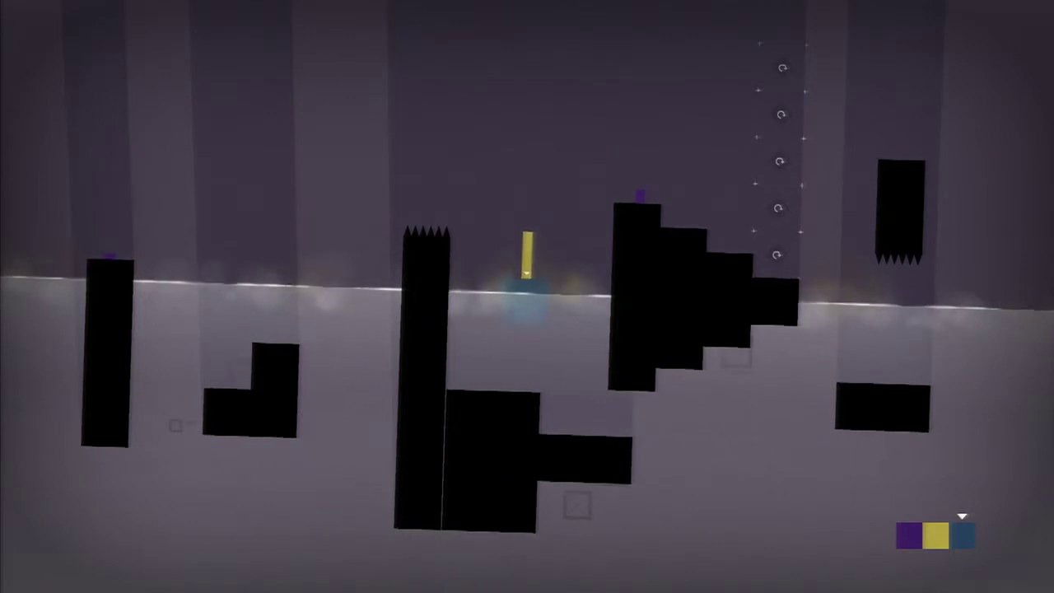
{"action": "key", "text": "Up"}
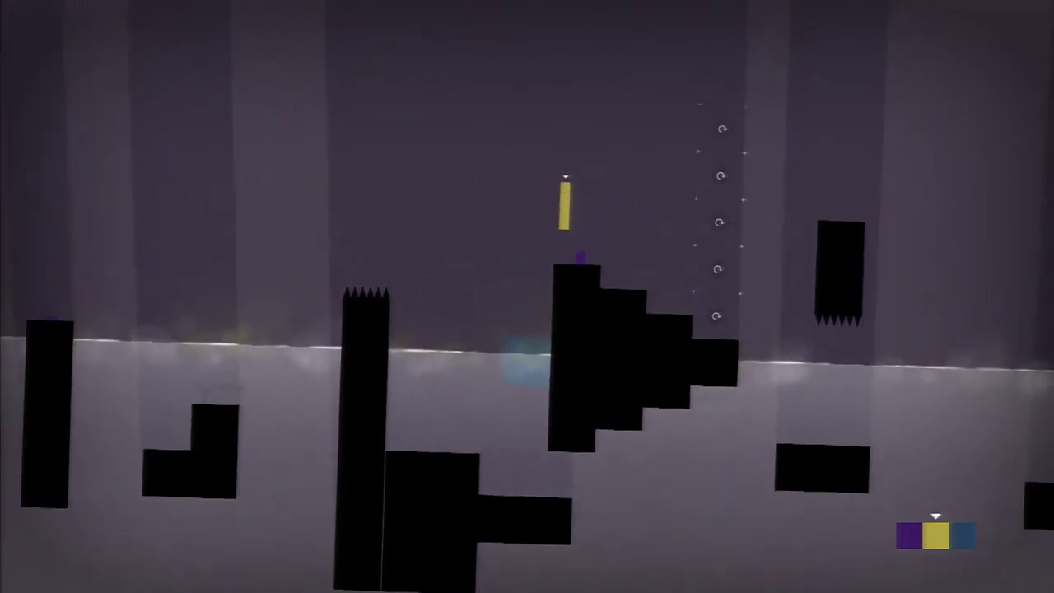
{"action": "key", "text": "Right"}
{"action": "key", "text": "Up"}
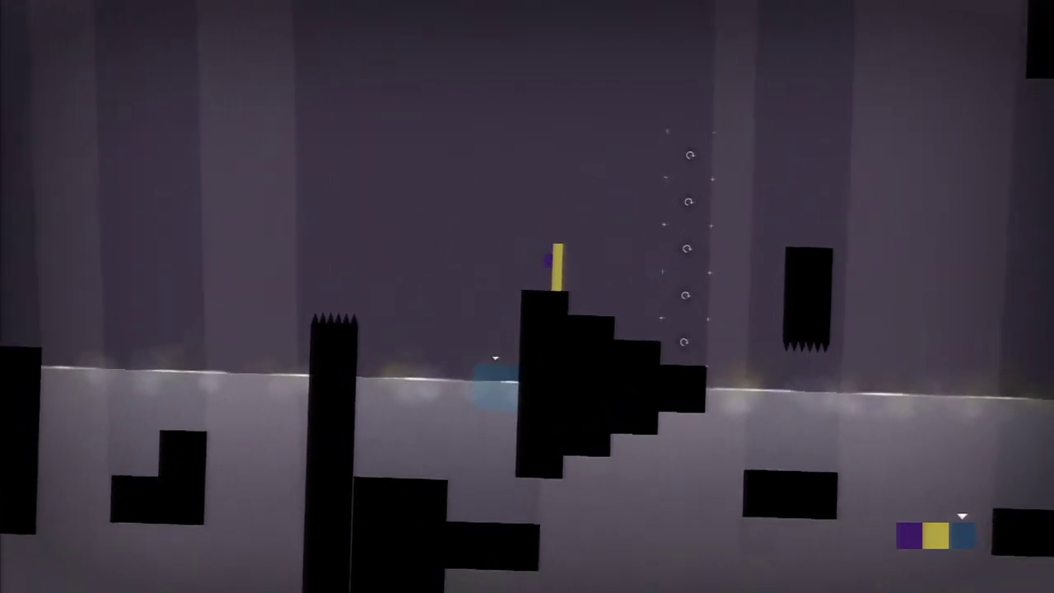
{"action": "key", "text": "e"}
{"action": "key", "text": "Left"}
{"action": "key", "text": "Up"}
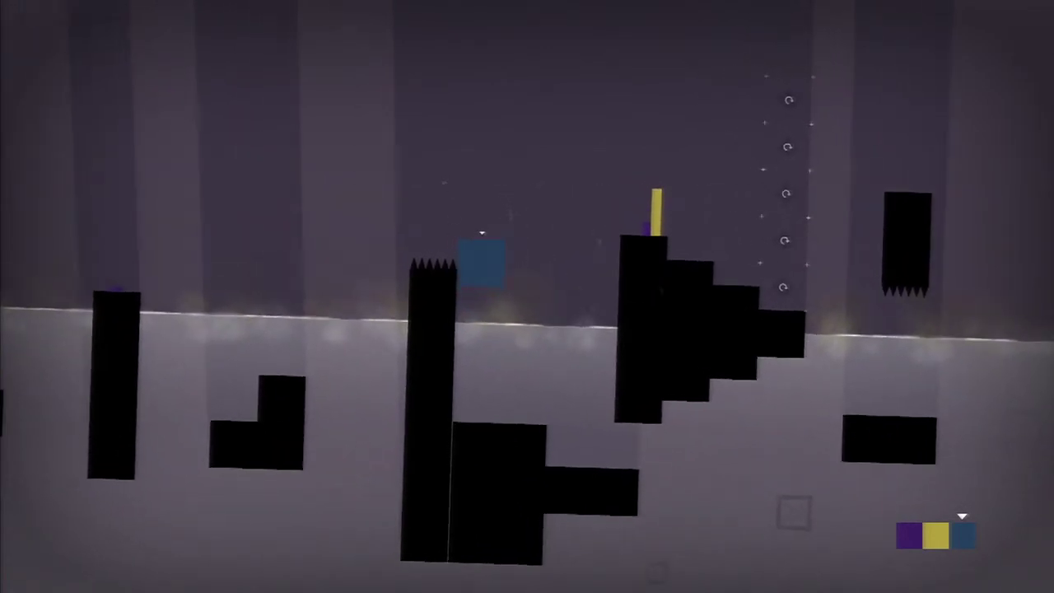
{"action": "key", "text": "Up"}
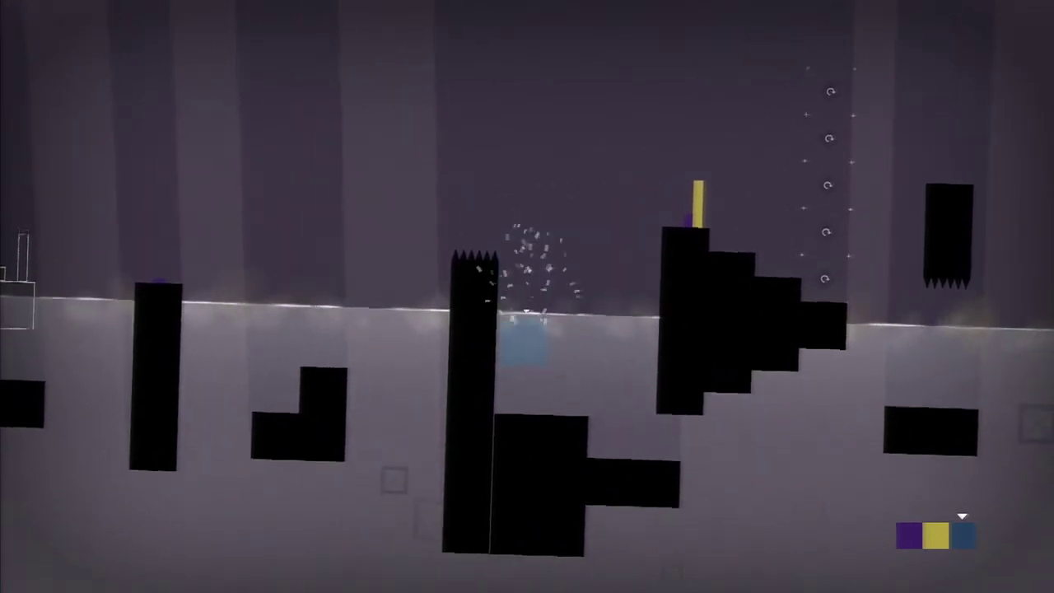
{"action": "key", "text": "Up"}
{"action": "key", "text": "Left"}
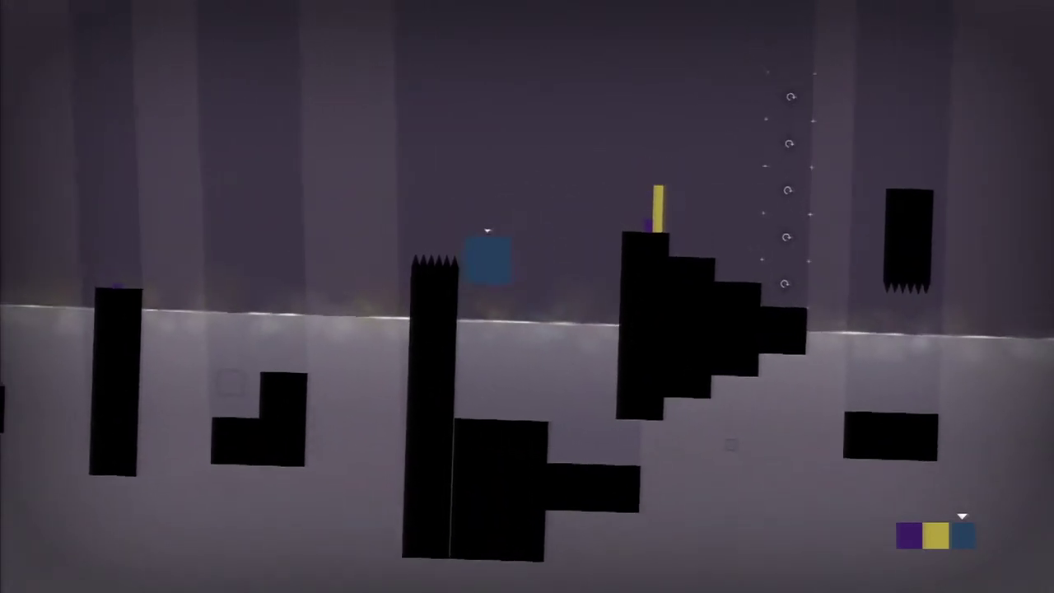
{"action": "key", "text": "Up"}
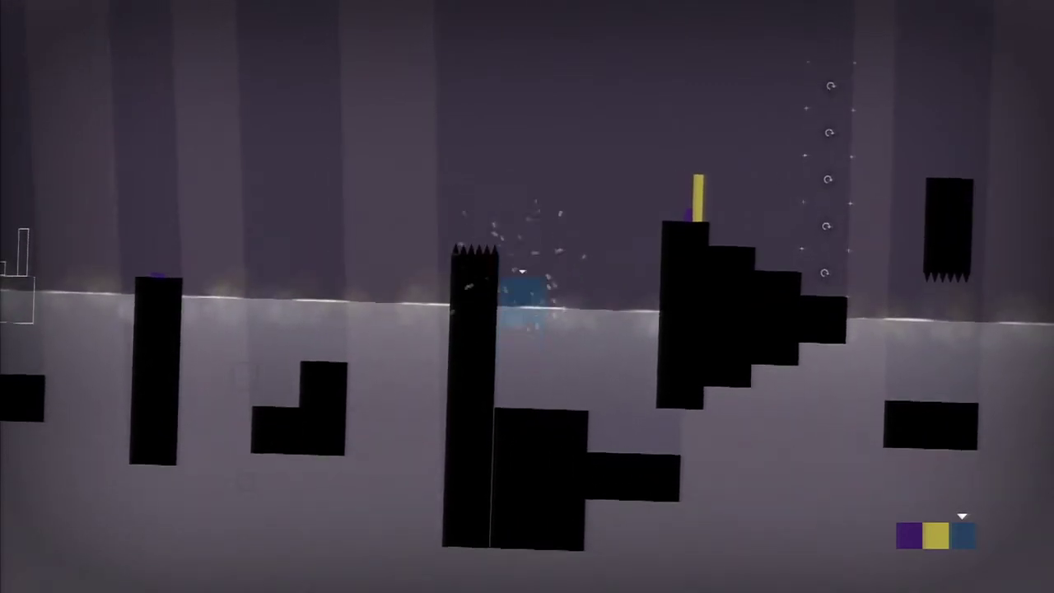
{"action": "key", "text": "Up"}
{"action": "key", "text": "Right"}
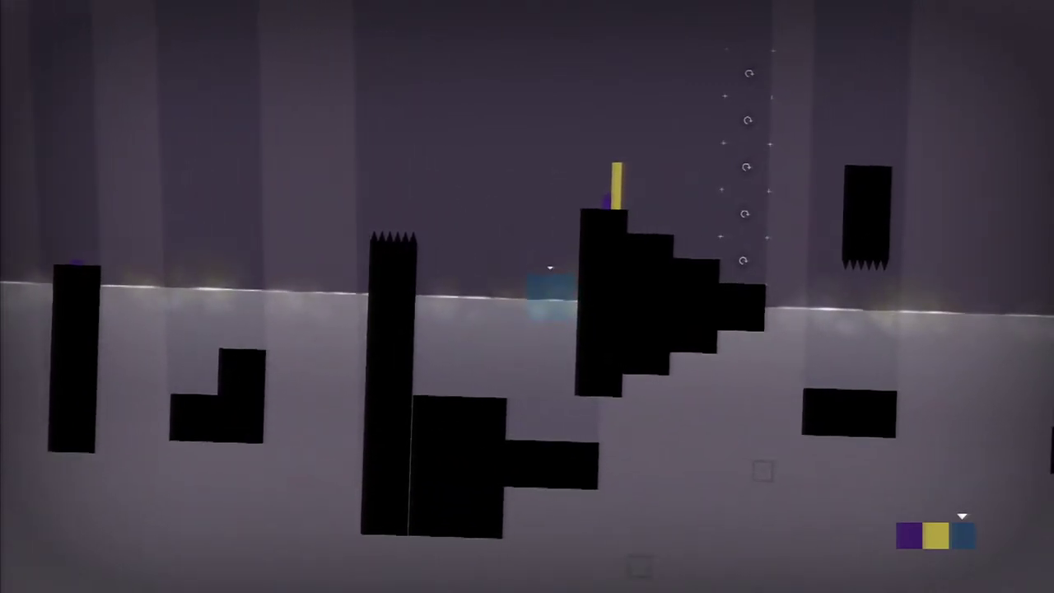
{"action": "key", "text": "Up"}
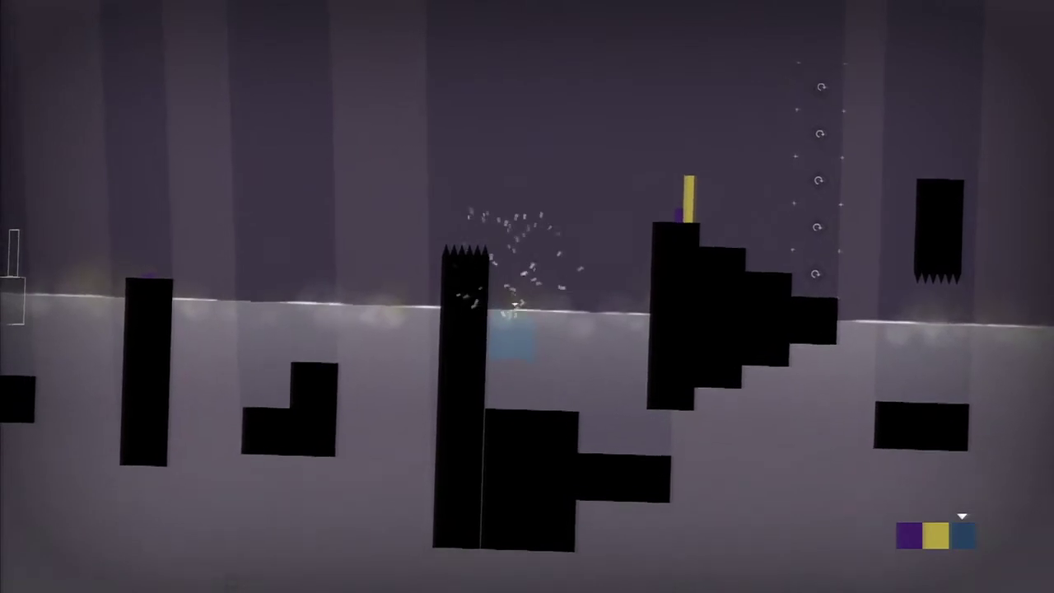
{"action": "key", "text": "Up"}
{"action": "key", "text": "Up"}
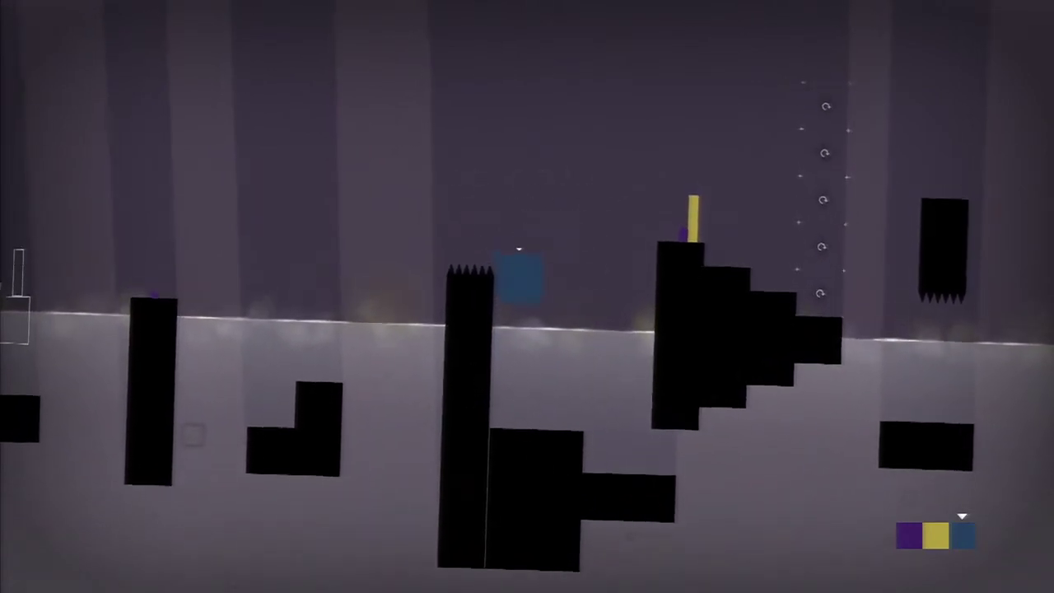
{"action": "key", "text": "Left"}
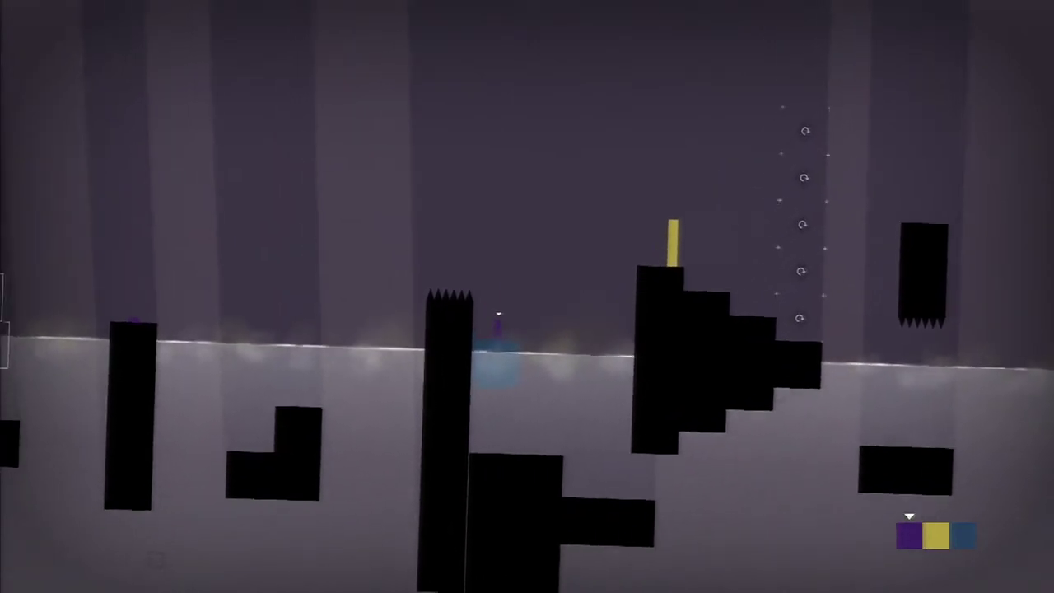
{"action": "key", "text": "Left"}
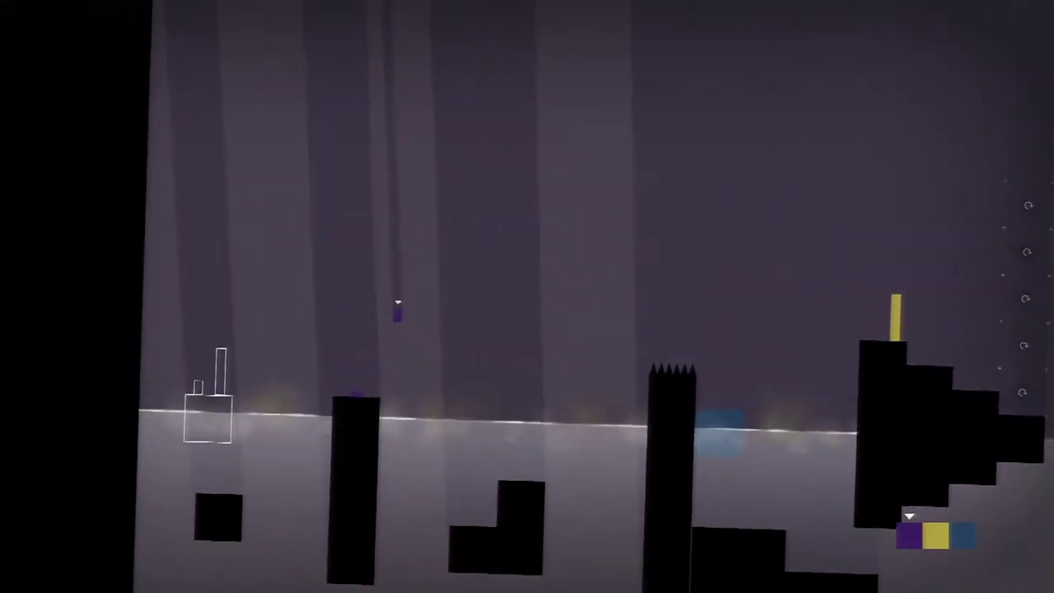
{"action": "key", "text": "Right"}
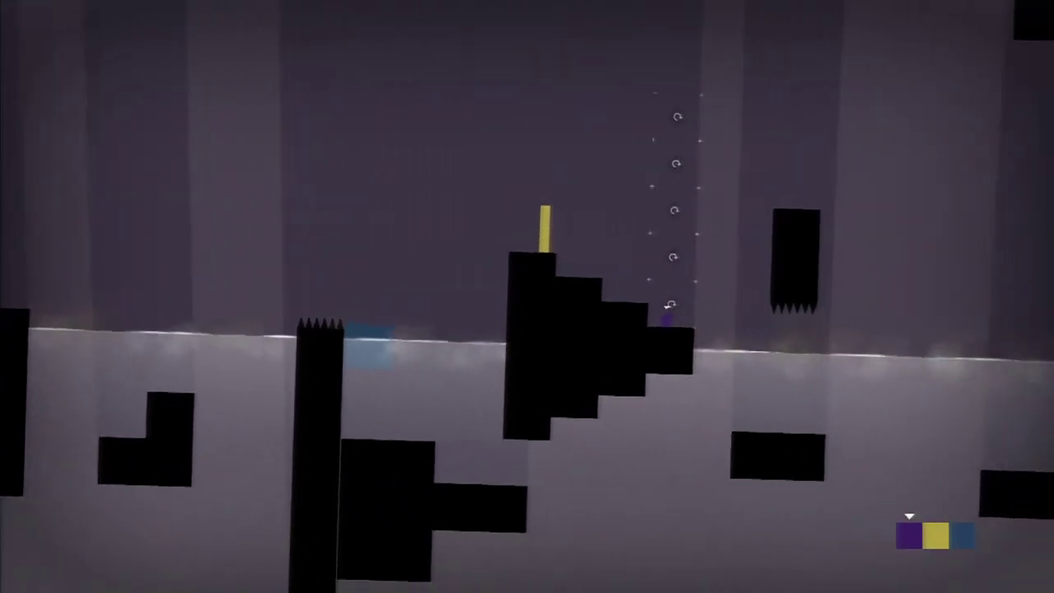
{"action": "key", "text": "Left"}
{"action": "key", "text": "Up"}
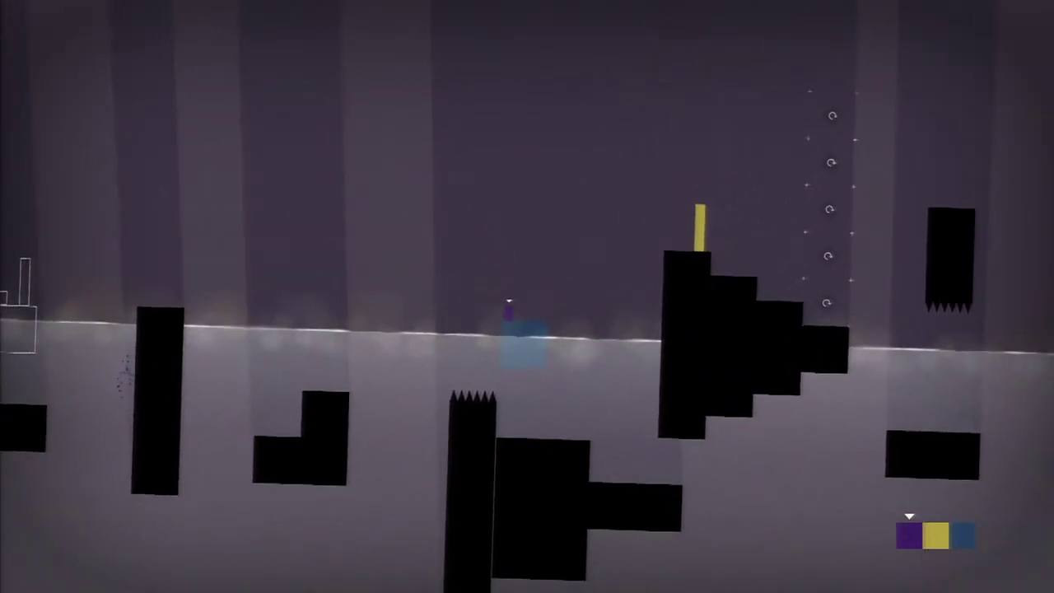
{"action": "key", "text": "e"}
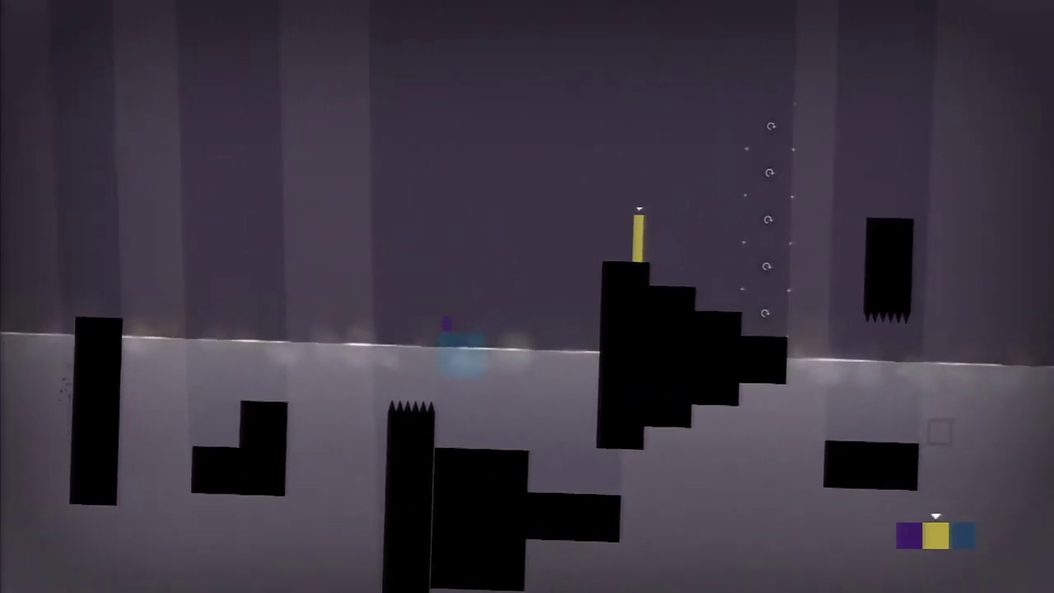
{"action": "key", "text": "Up"}
{"action": "key", "text": "Left"}
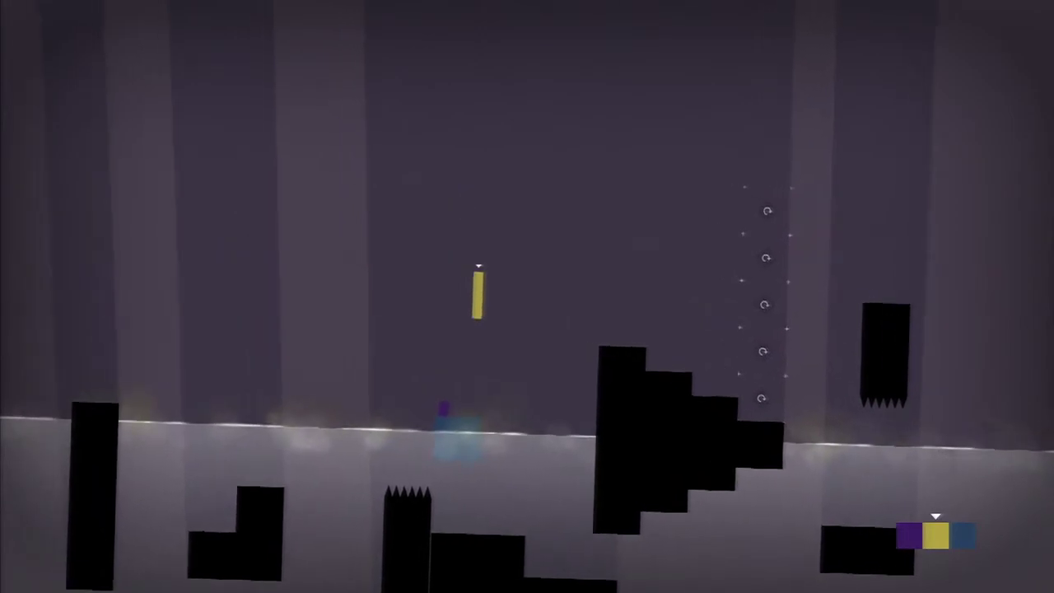
{"action": "key", "text": "e"}
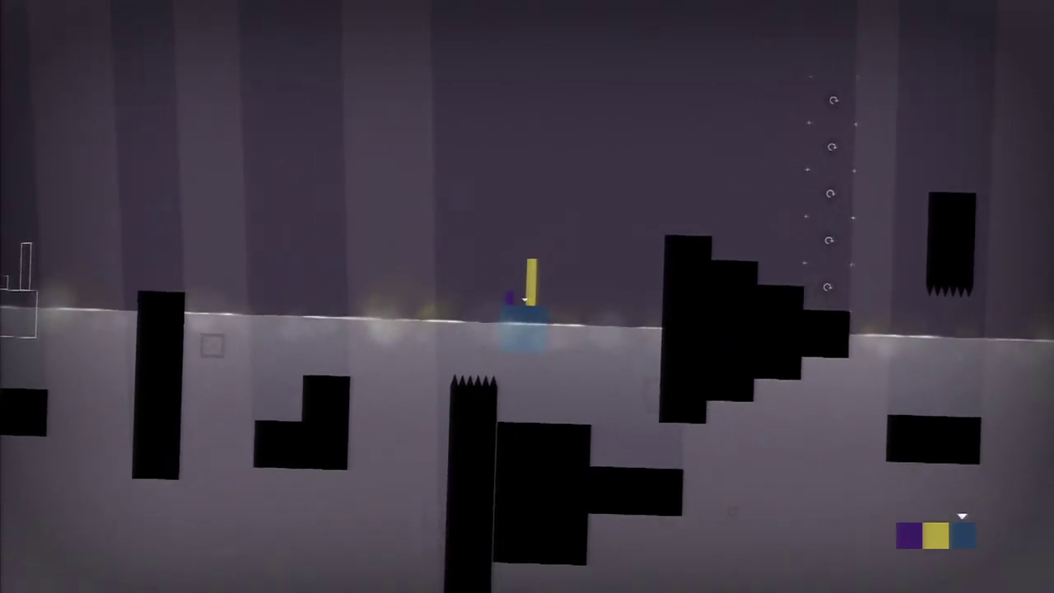
{"action": "key", "text": "Left"}
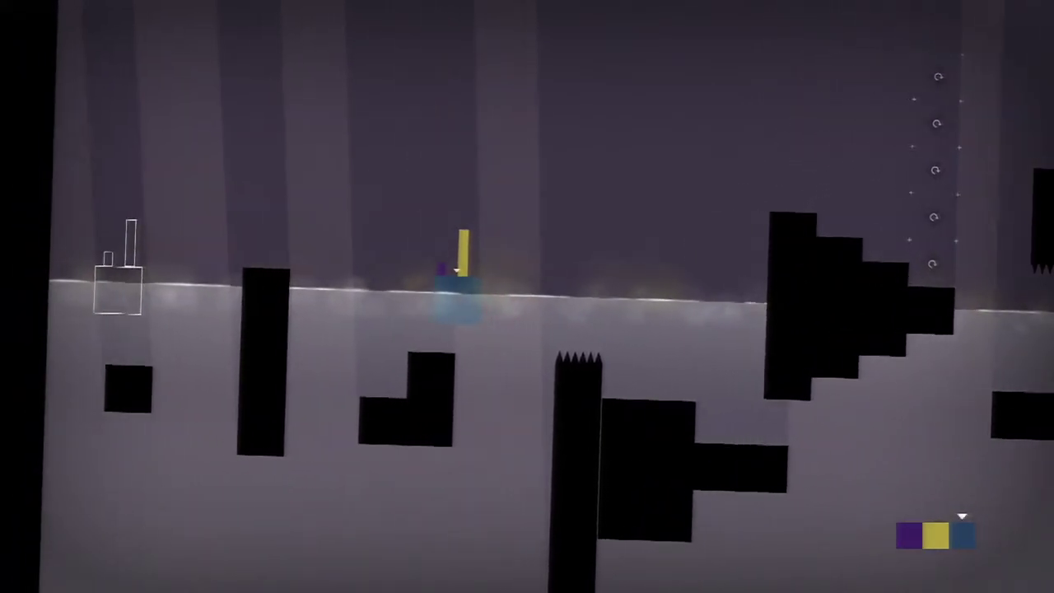
{"action": "key", "text": "e"}
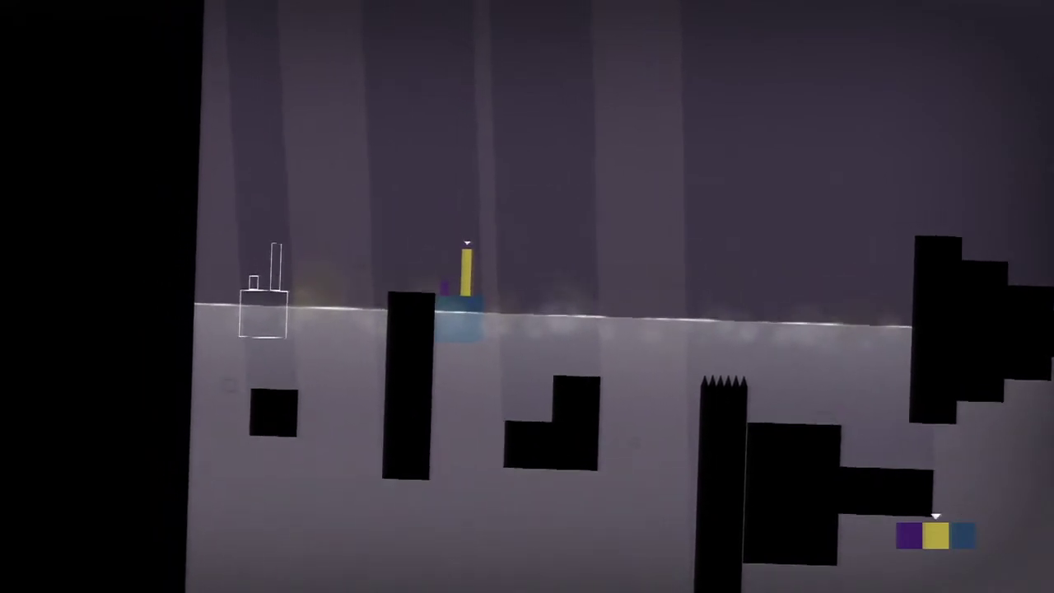
{"action": "key", "text": "Up"}
{"action": "key", "text": "Left"}
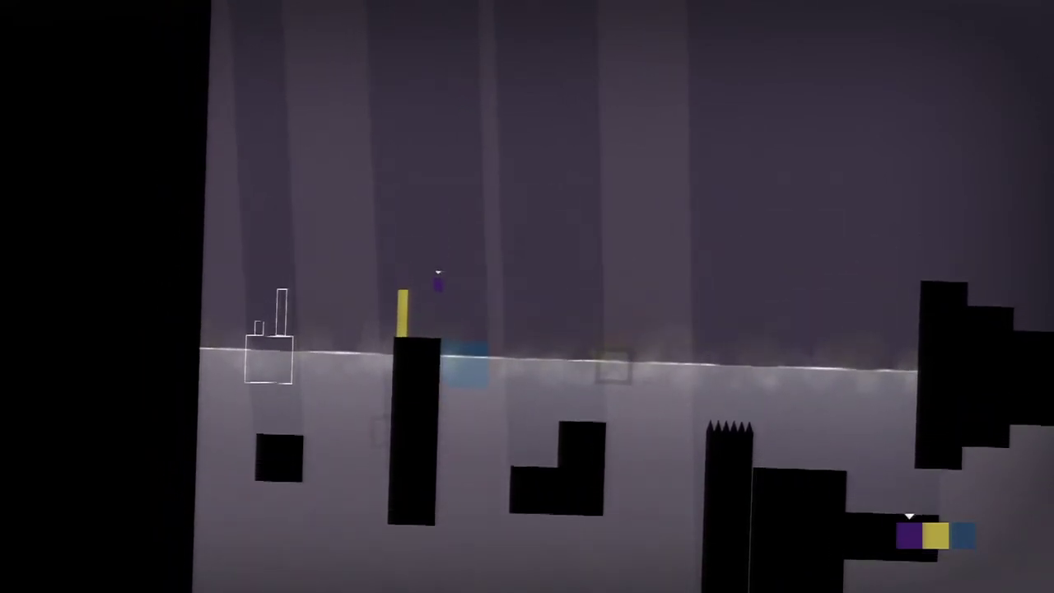
{"action": "key", "text": "e"}
{"action": "key", "text": "Up"}
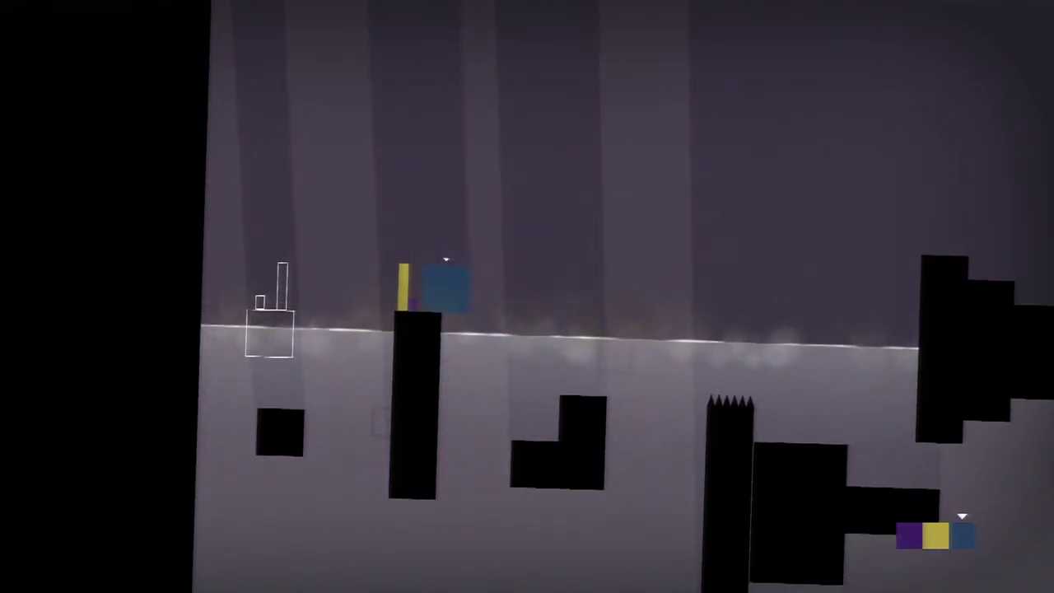
{"action": "key", "text": "Up"}
{"action": "key", "text": "Right"}
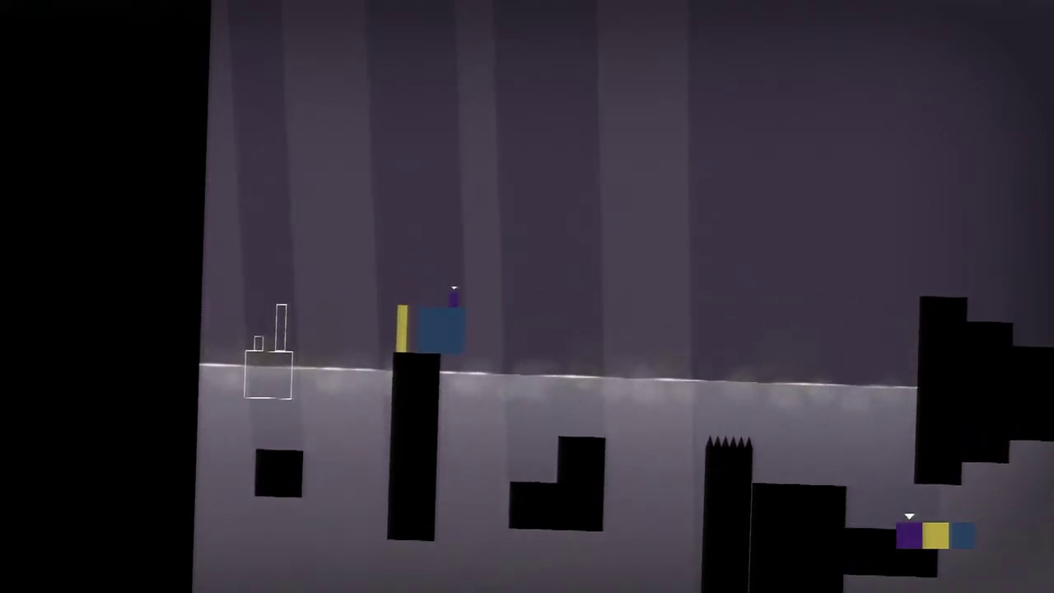
{"action": "key", "text": "q"}
{"action": "key", "text": "Up"}
{"action": "key", "text": "Right"}
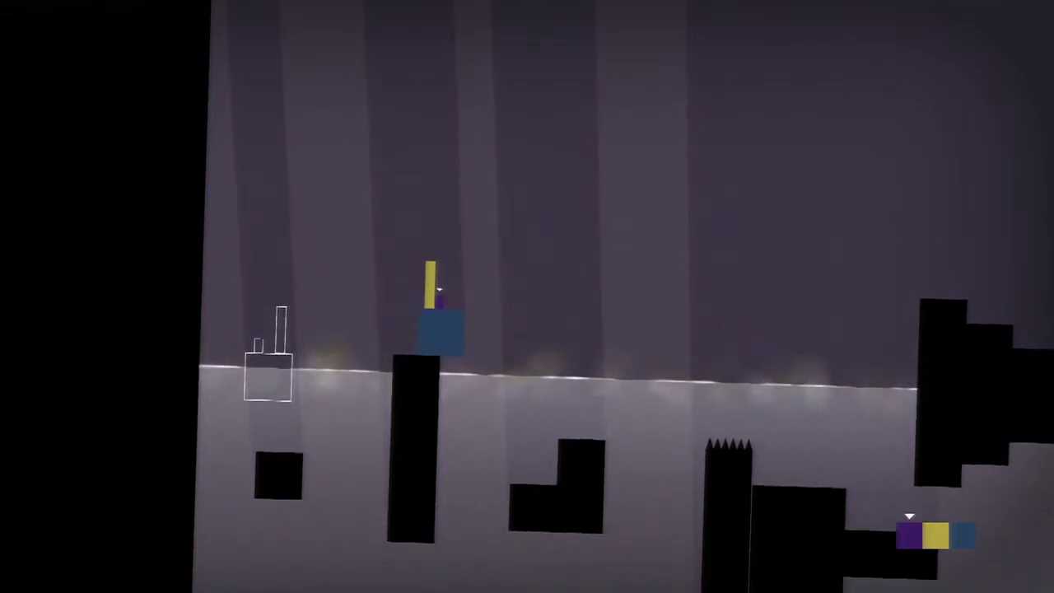
{"action": "key", "text": "q"}
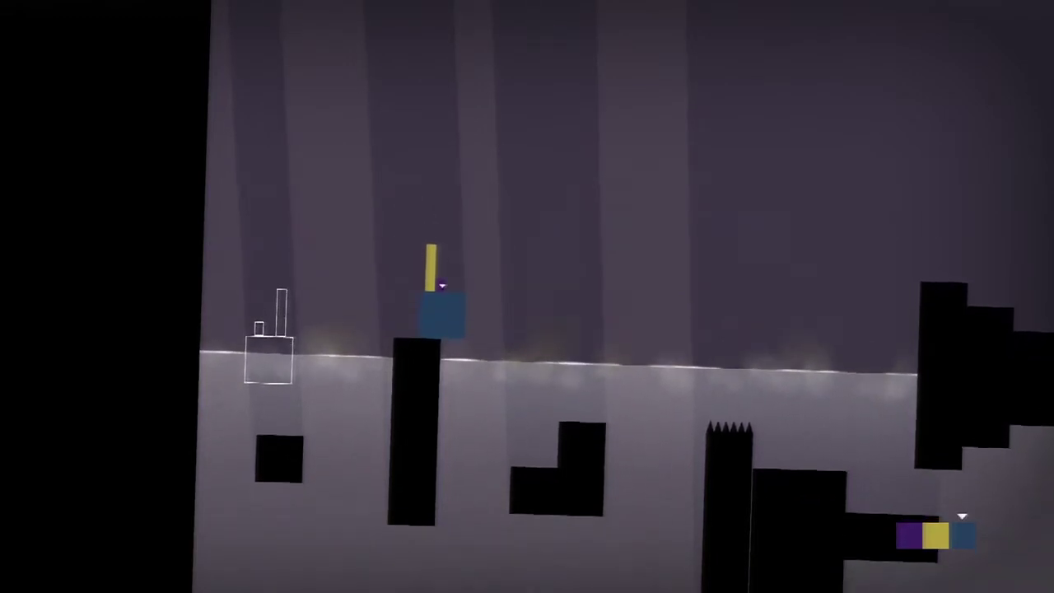
{"action": "key", "text": "Up"}
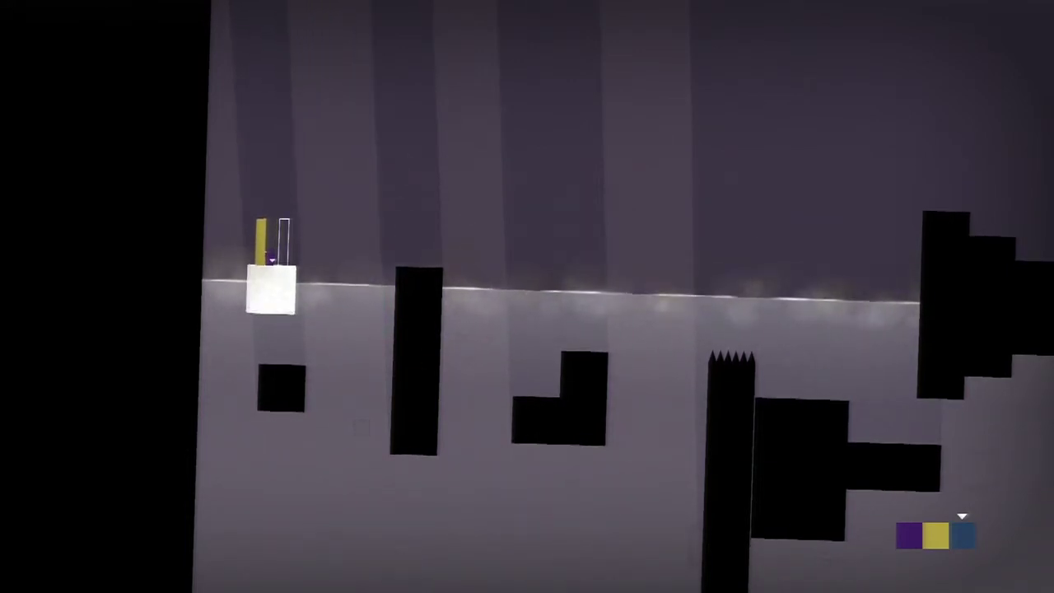
{"action": "key", "text": "e"}
{"action": "key", "text": "Up"}
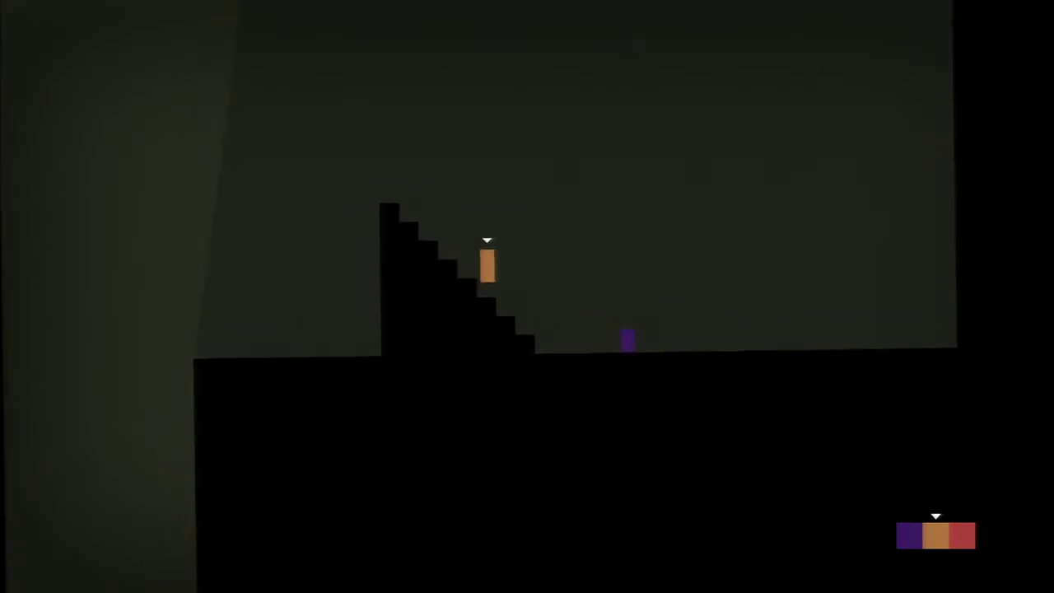
{"action": "key", "text": "Up"}
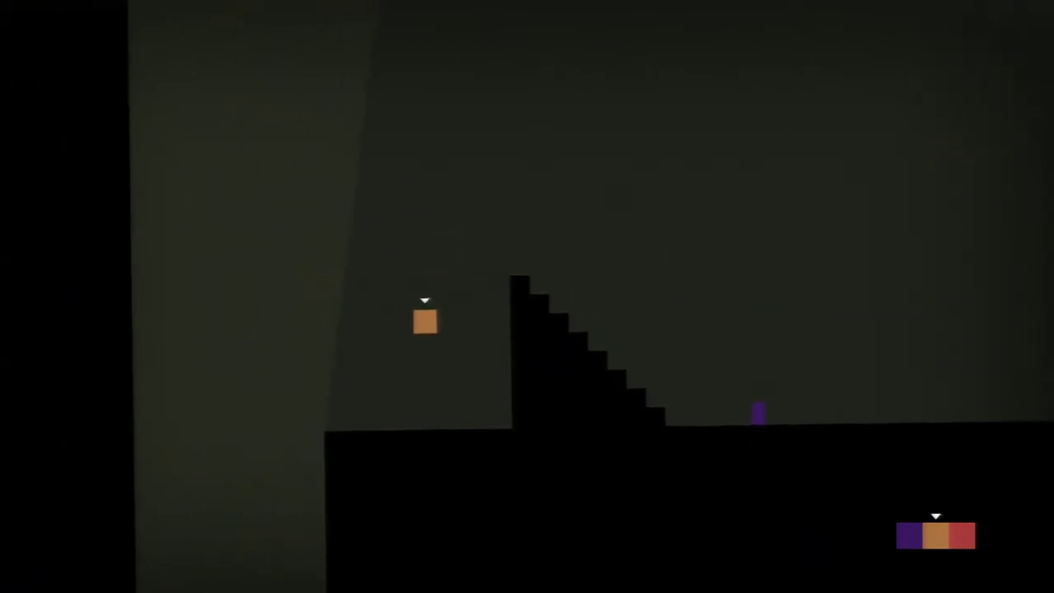
{"action": "key", "text": "Left"}
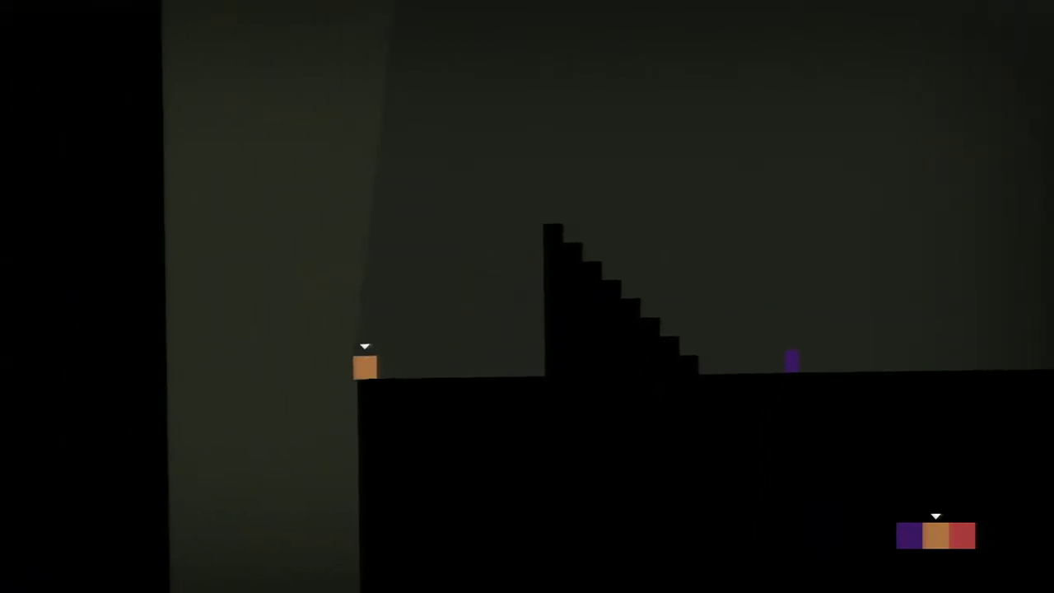
{"action": "key", "text": "e"}
{"action": "key", "text": "Up"}
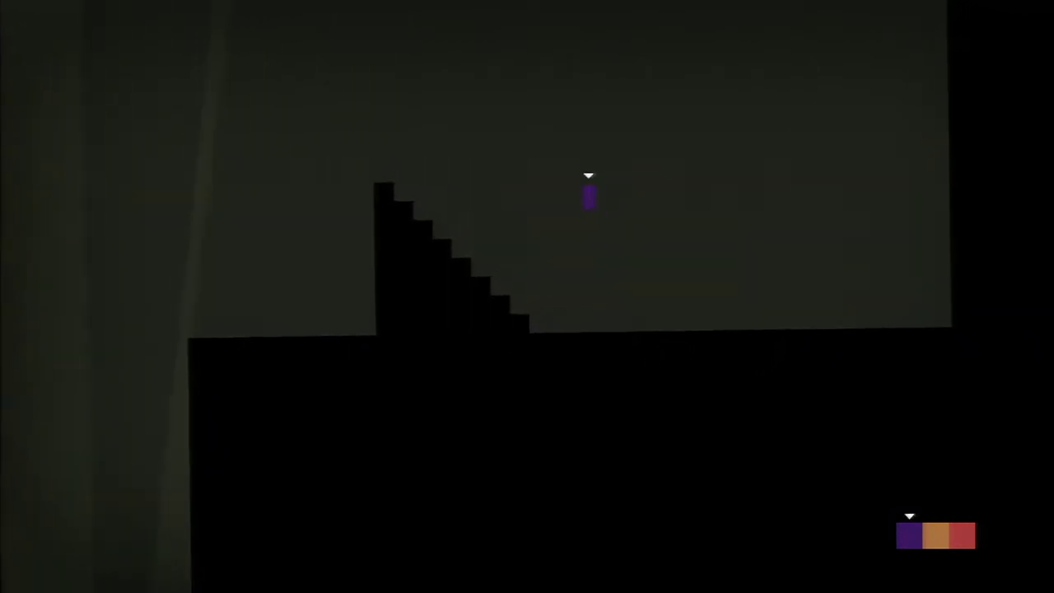
{"action": "key", "text": "Left"}
{"action": "key", "text": "Up"}
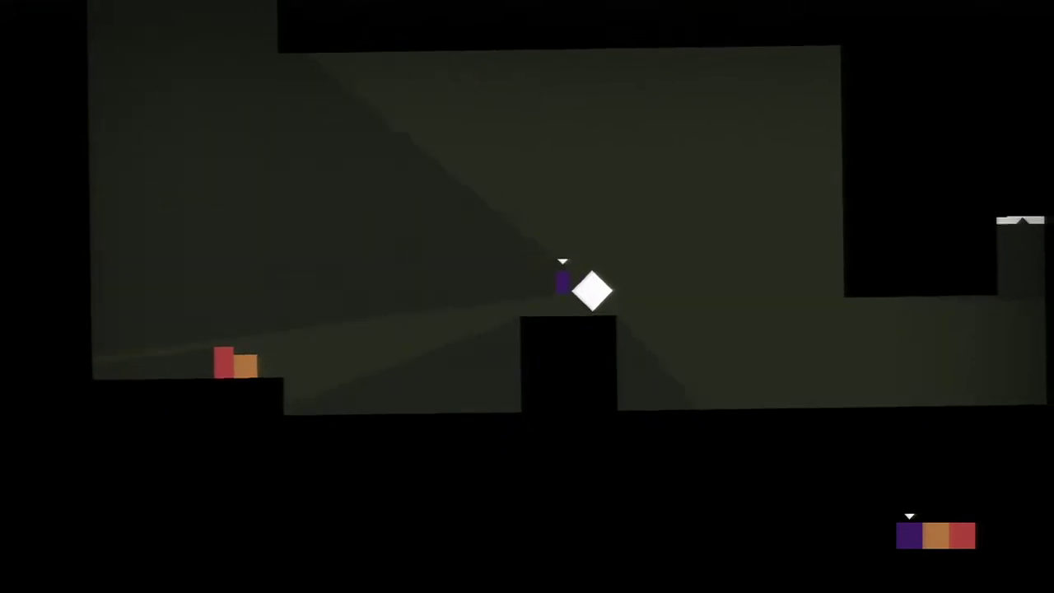
{"action": "key", "text": "Right"}
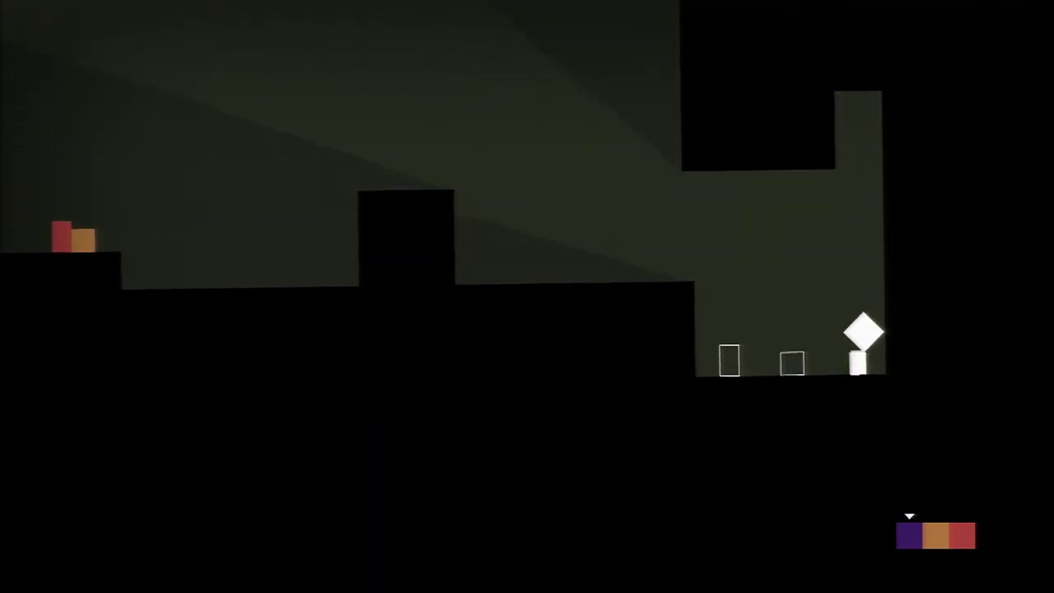
{"action": "key", "text": "e"}
{"action": "key", "text": "Right"}
{"action": "key", "text": "Up"}
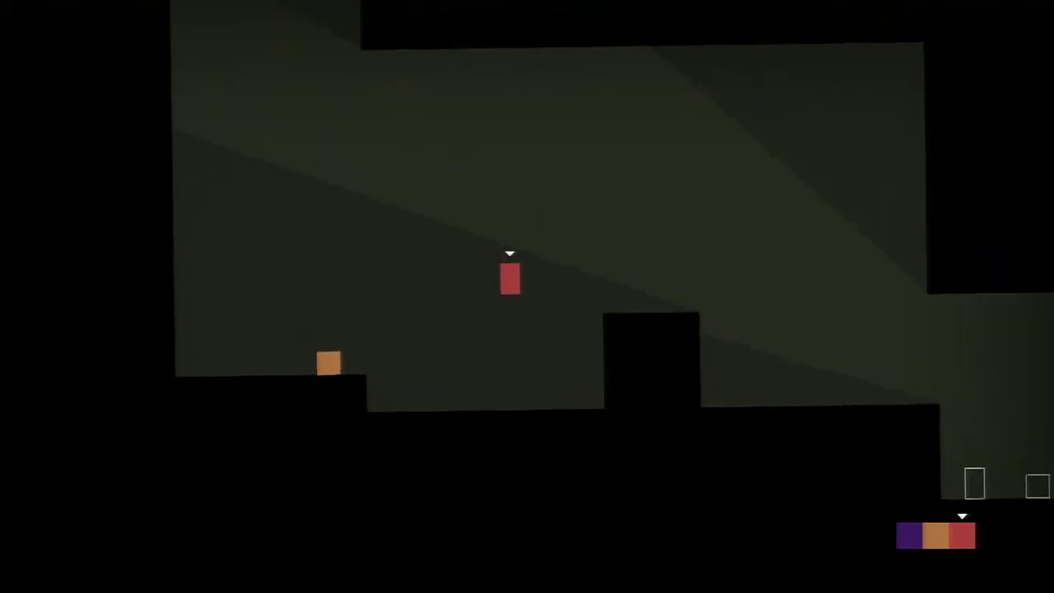
{"action": "key", "text": "Right"}
{"action": "key", "text": "Up"}
{"action": "key", "text": "Right"}
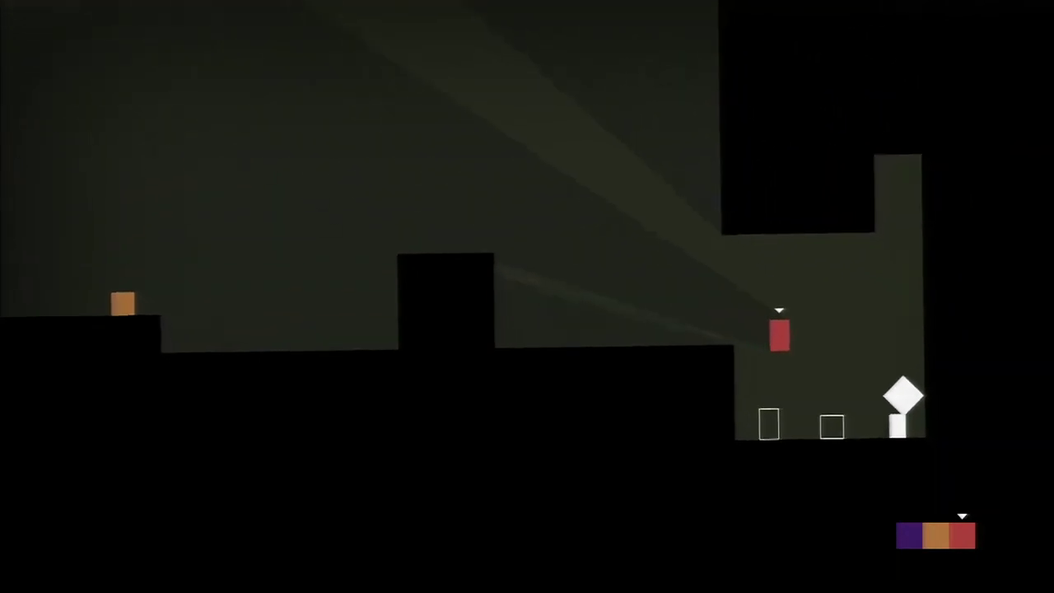
{"action": "key", "text": "Right"}
{"action": "key", "text": "Up"}
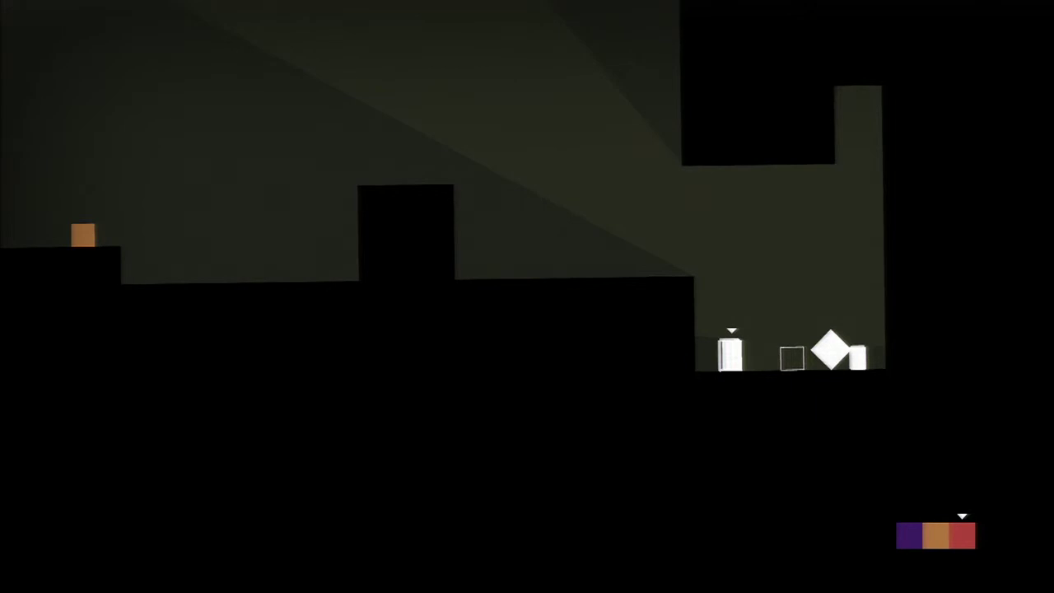
{"action": "key", "text": "q"}
{"action": "key", "text": "Right"}
{"action": "key", "text": "Right"}
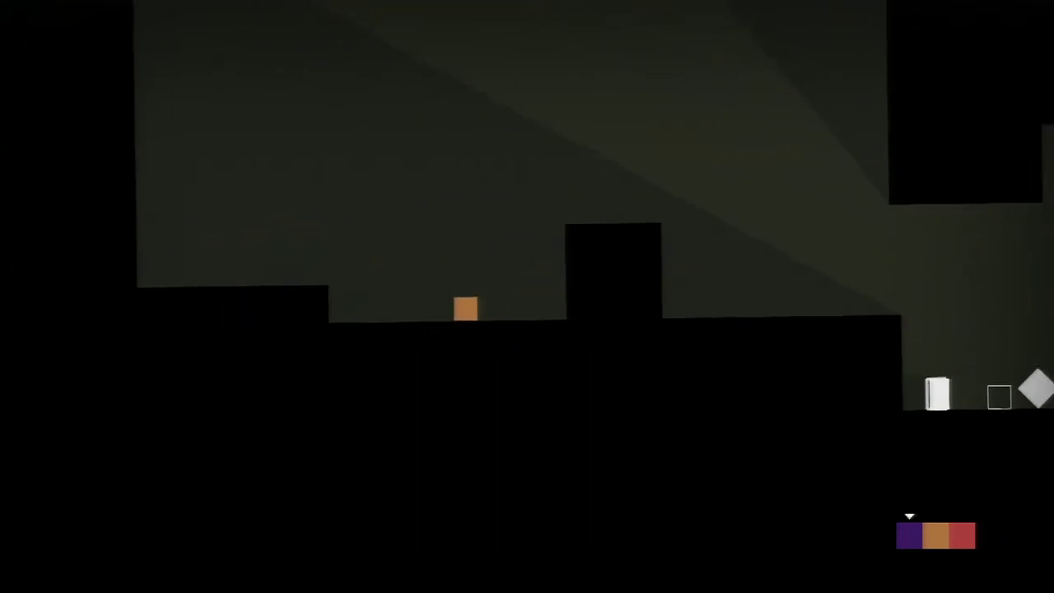
{"action": "key", "text": "e"}
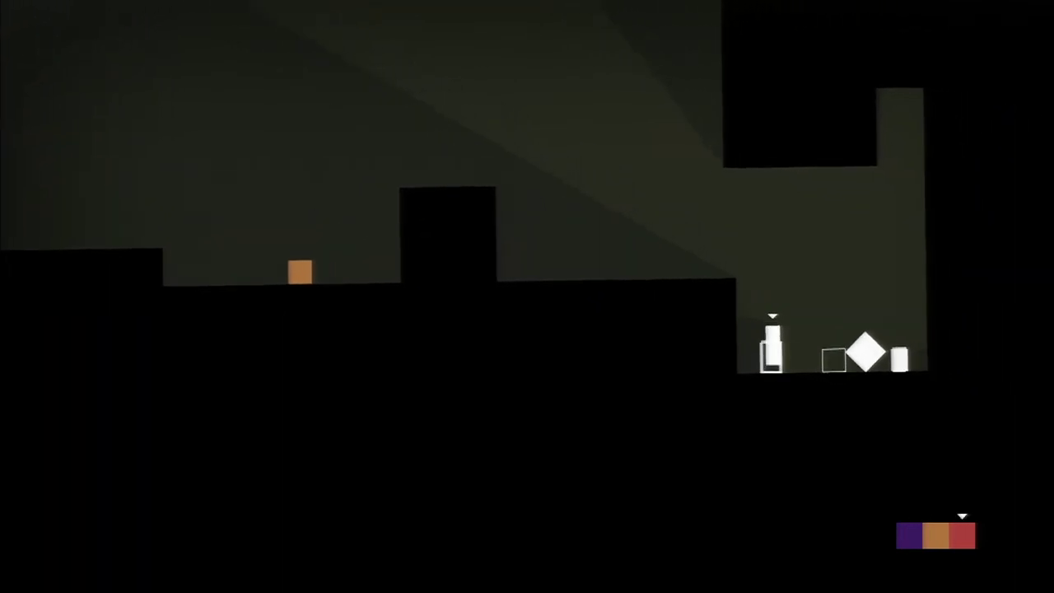
{"action": "key", "text": "Up"}
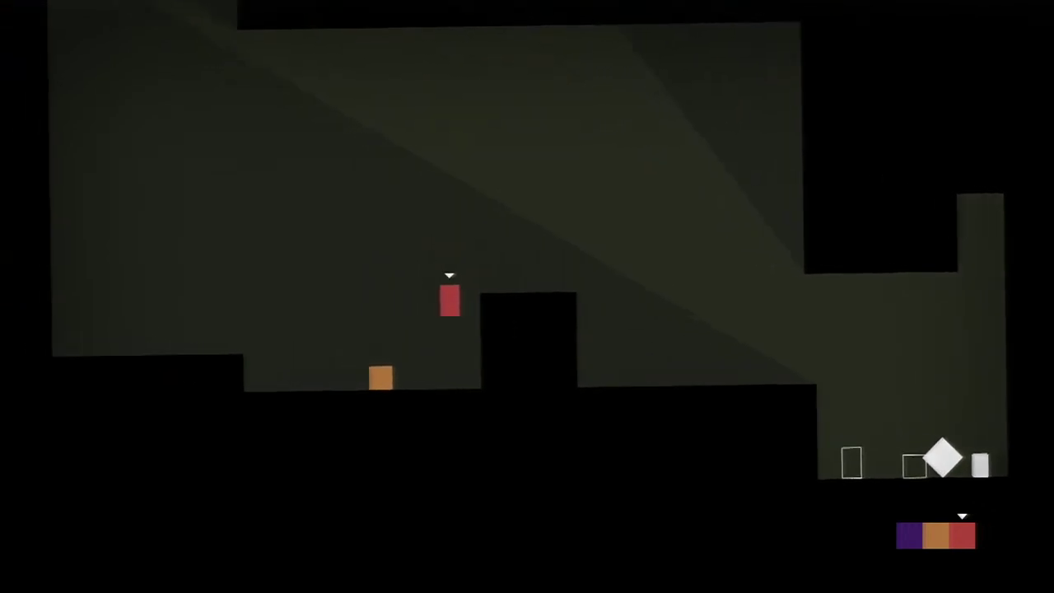
{"action": "key", "text": "q"}
{"action": "key", "text": "Up"}
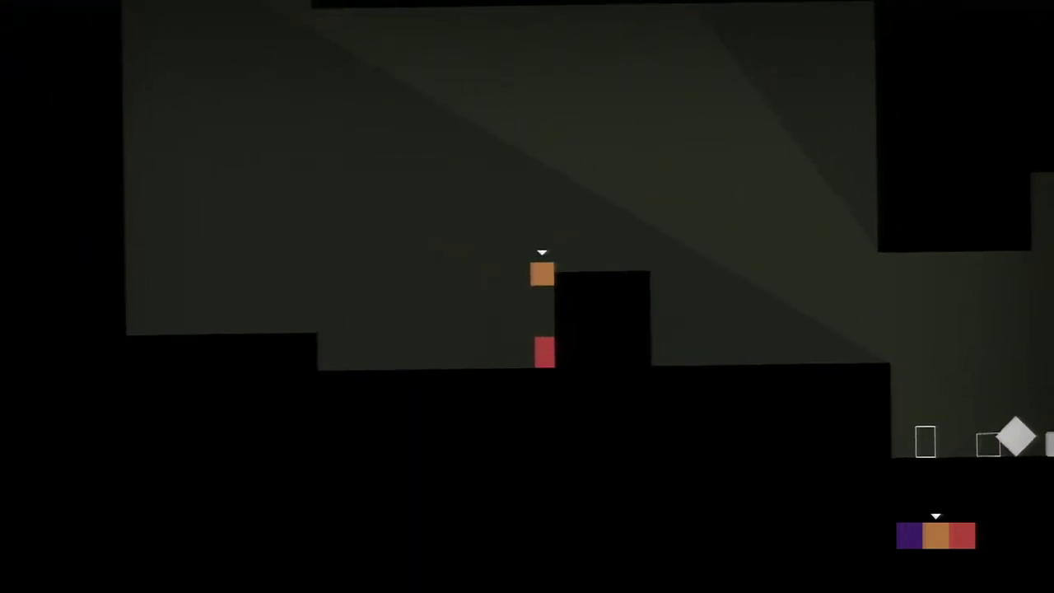
{"action": "key", "text": "e"}
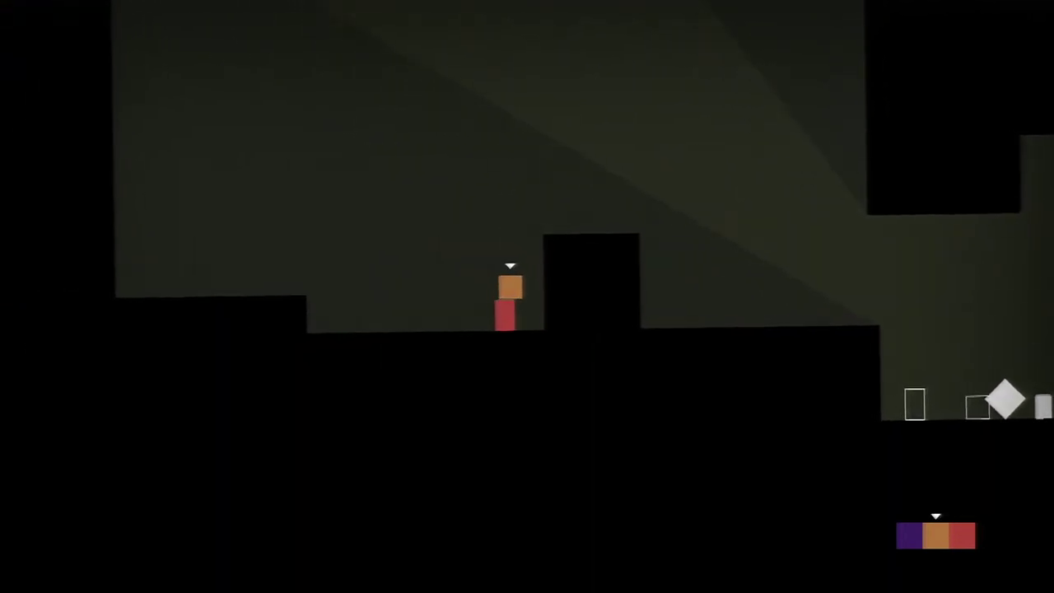
{"action": "key", "text": "q"}
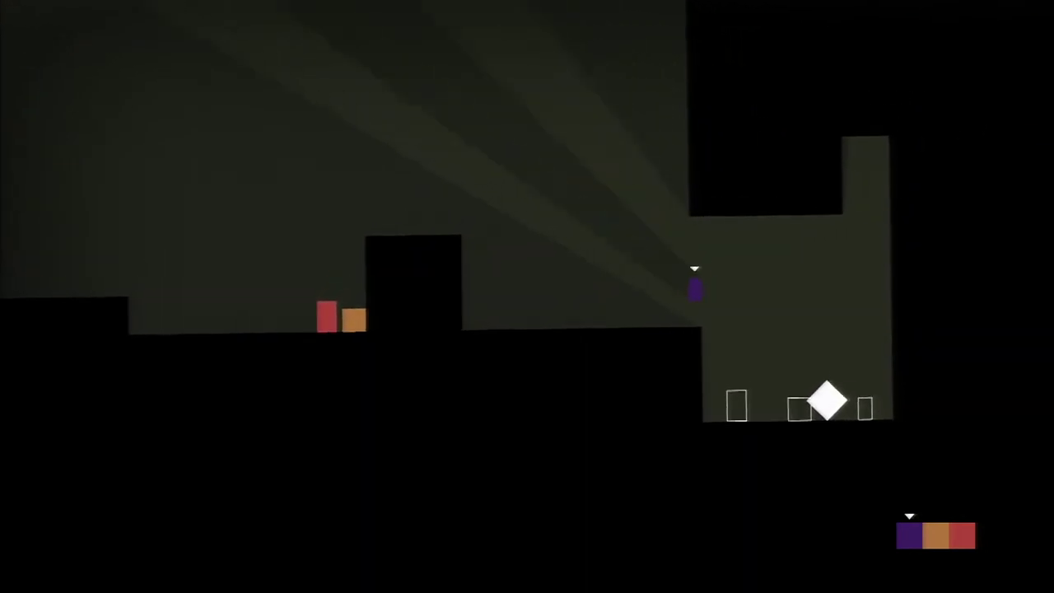
{"action": "key", "text": "Left"}
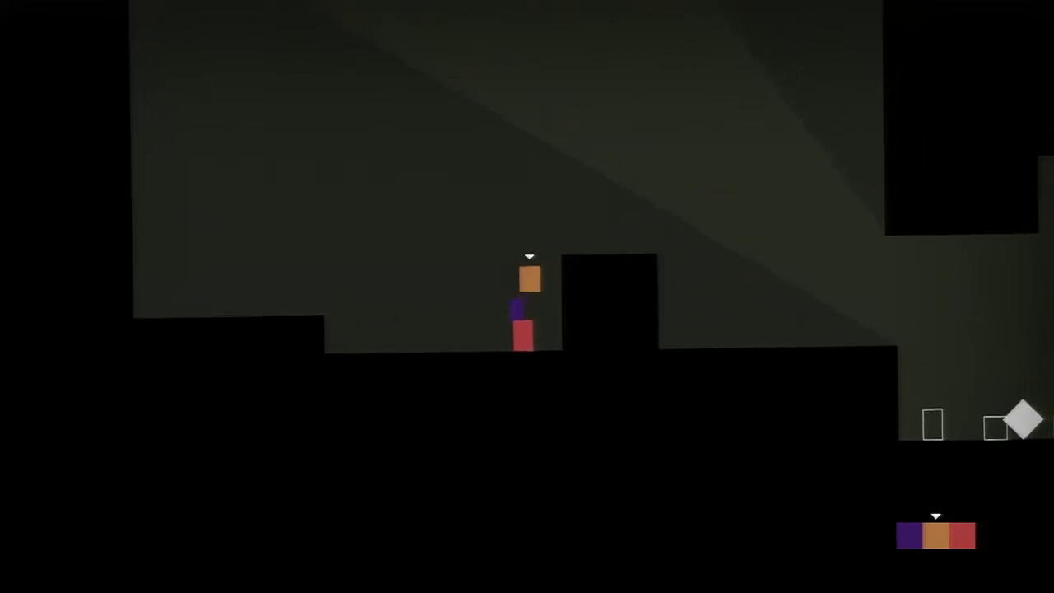
{"action": "key", "text": "Right"}
{"action": "key", "text": "Right"}
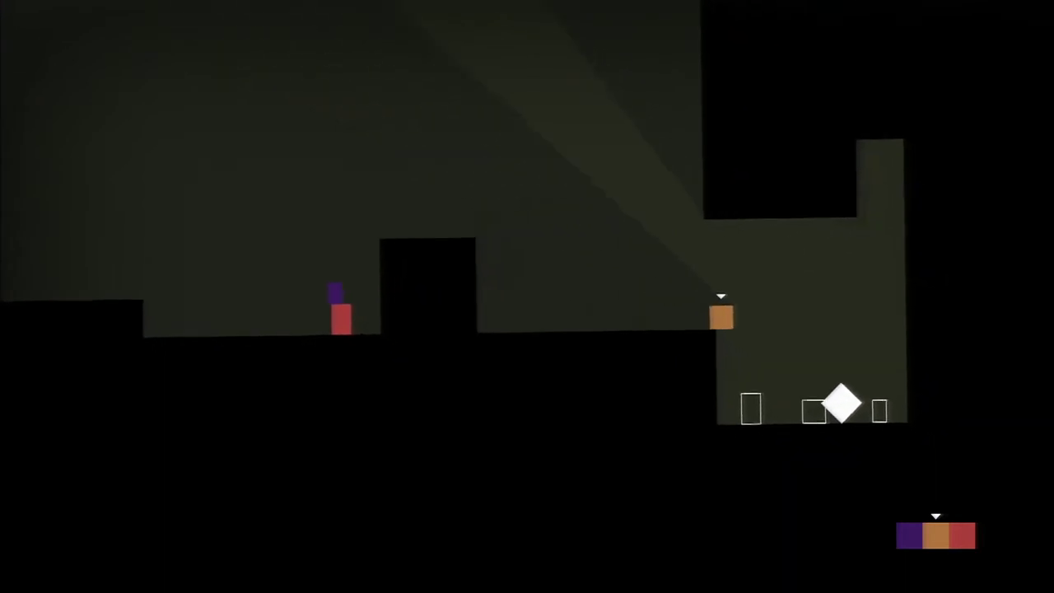
{"action": "key", "text": "q"}
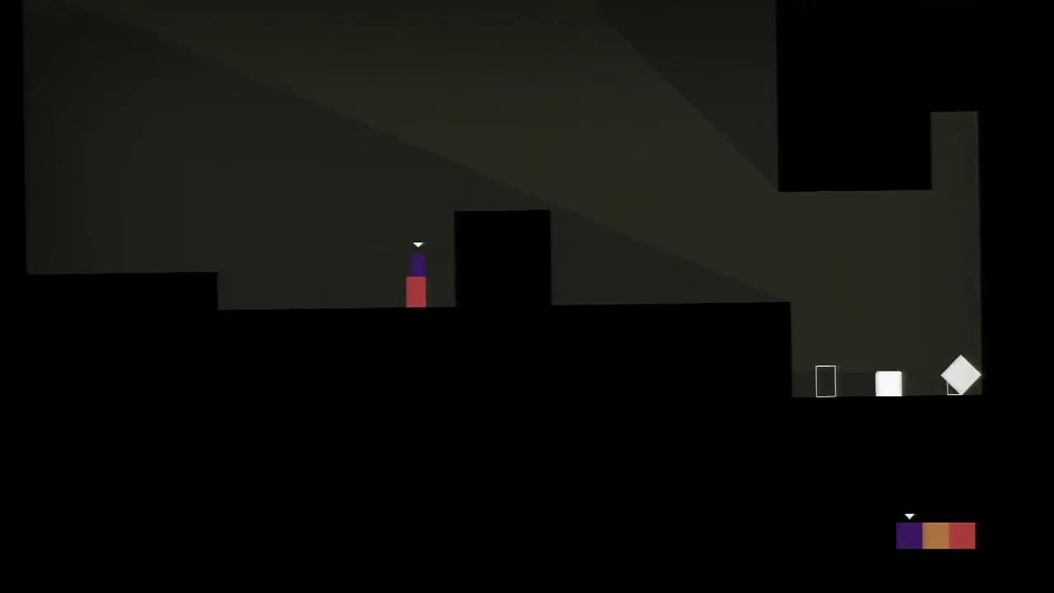
{"action": "key", "text": "Up"}
{"action": "key", "text": "Right"}
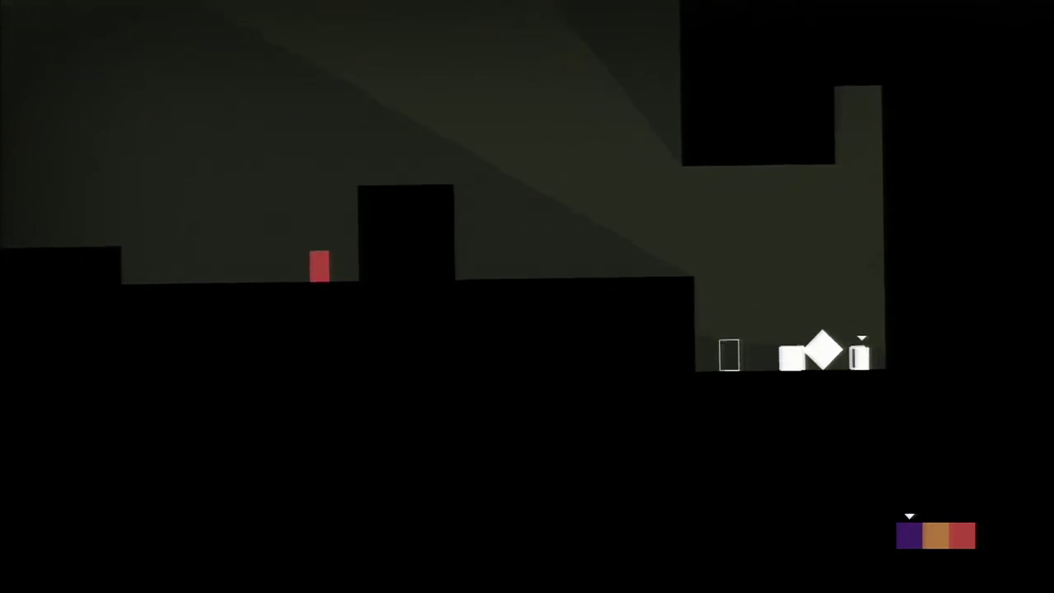
{"action": "key", "text": "e"}
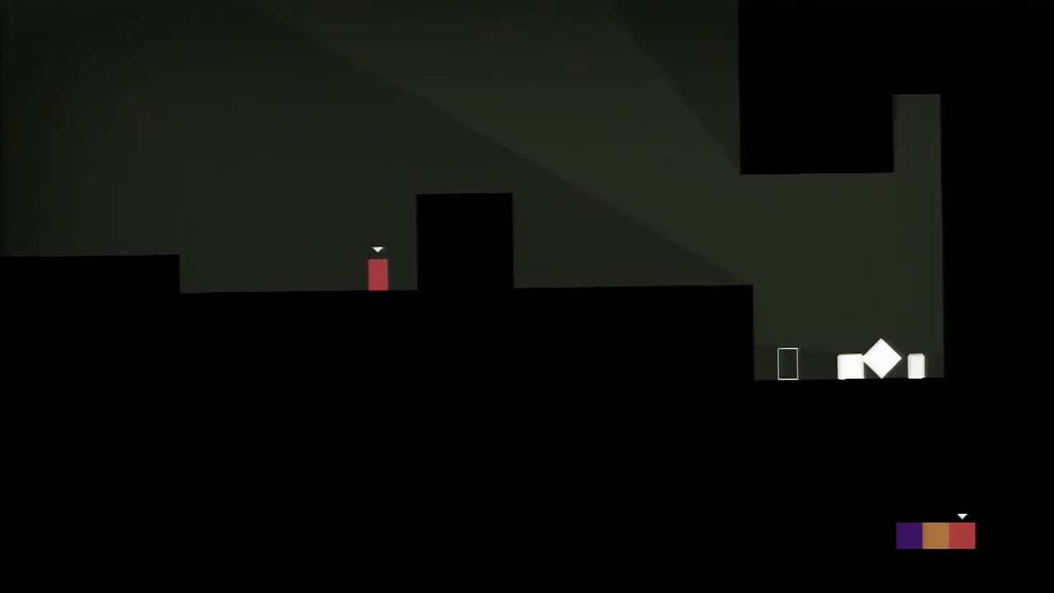
{"action": "key", "text": "Right"}
{"action": "key", "text": "Up"}
{"action": "key", "text": "Right"}
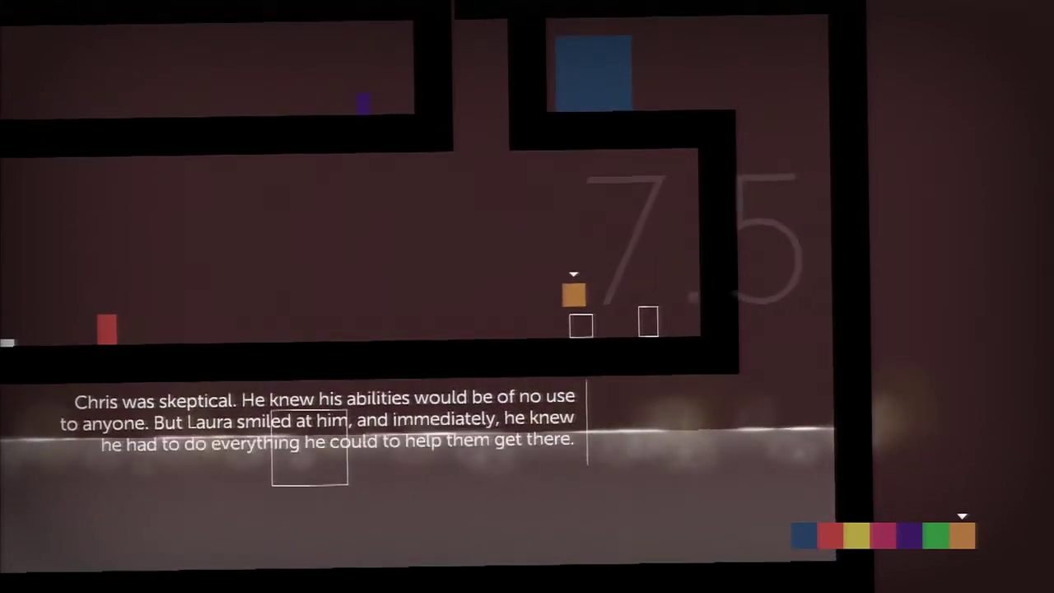
{"action": "key", "text": "Left"}
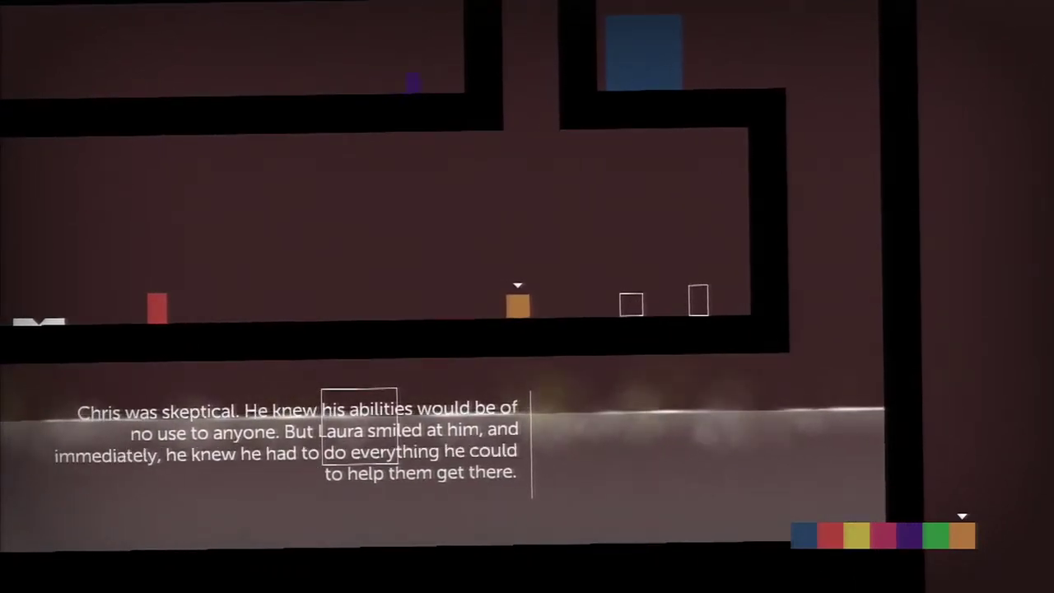
{"action": "key", "text": "Right"}
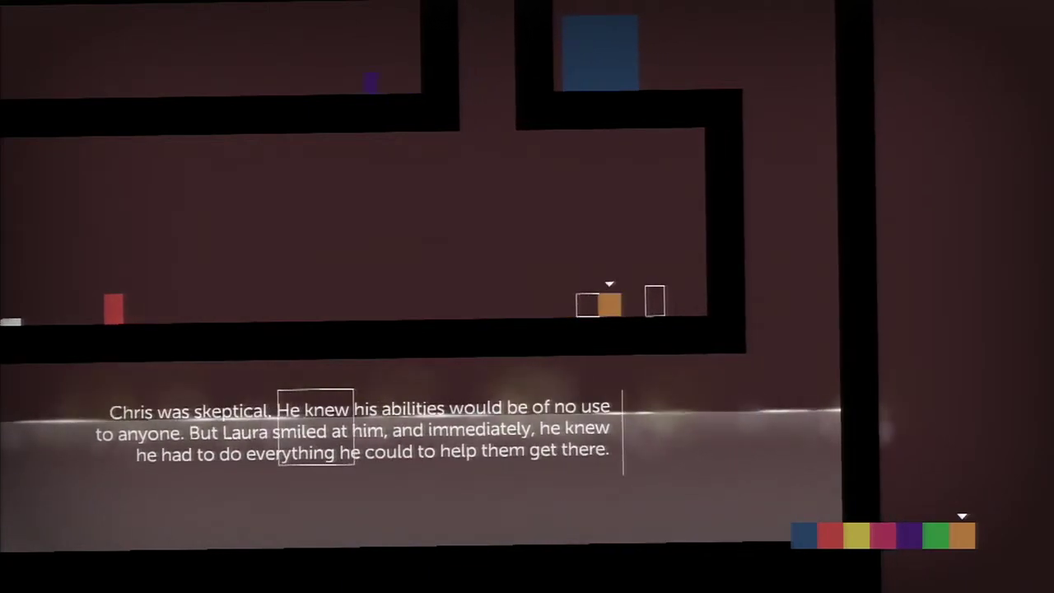
{"action": "key", "text": "Left"}
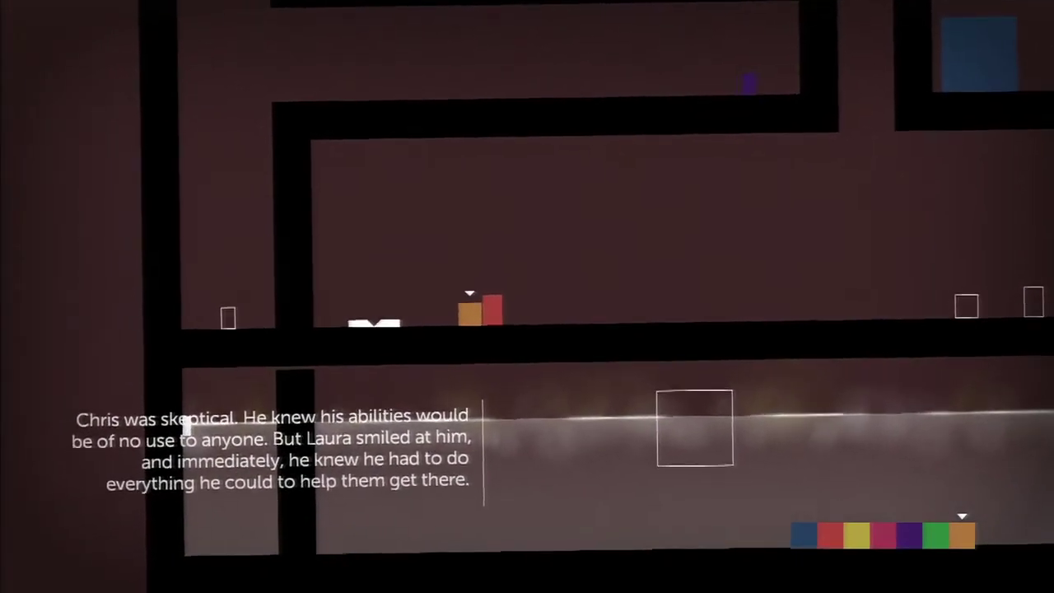
{"action": "key", "text": "Right"}
{"action": "key", "text": "Right"}
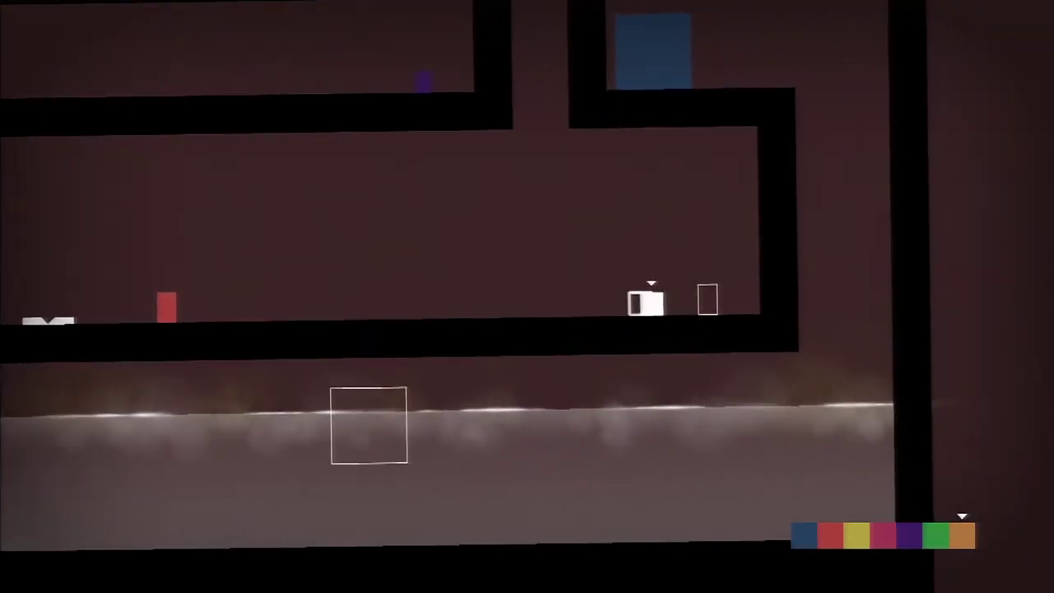
{"action": "key", "text": "q"}
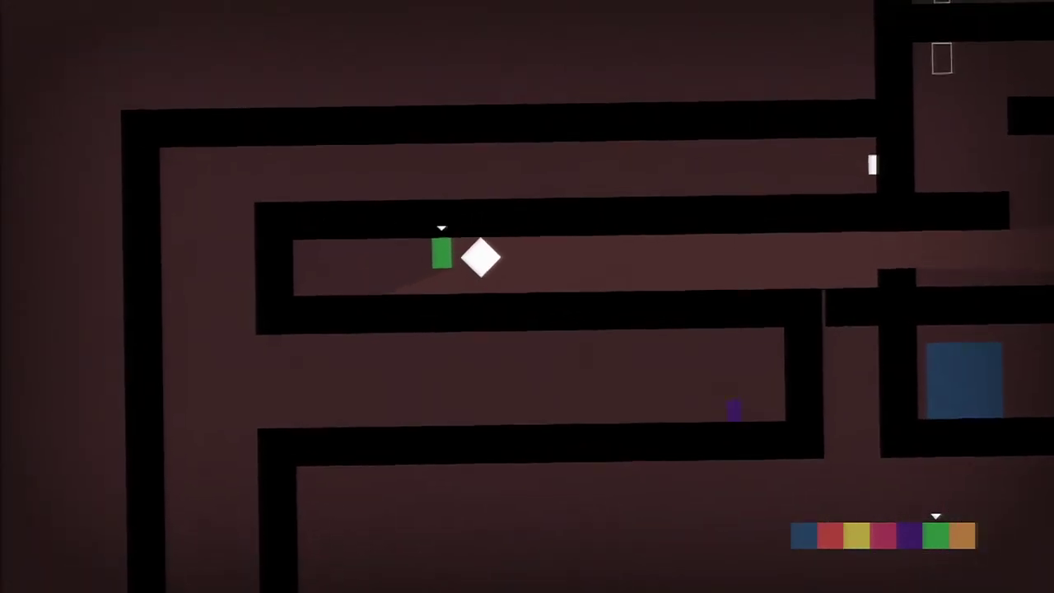
{"action": "key", "text": "Right"}
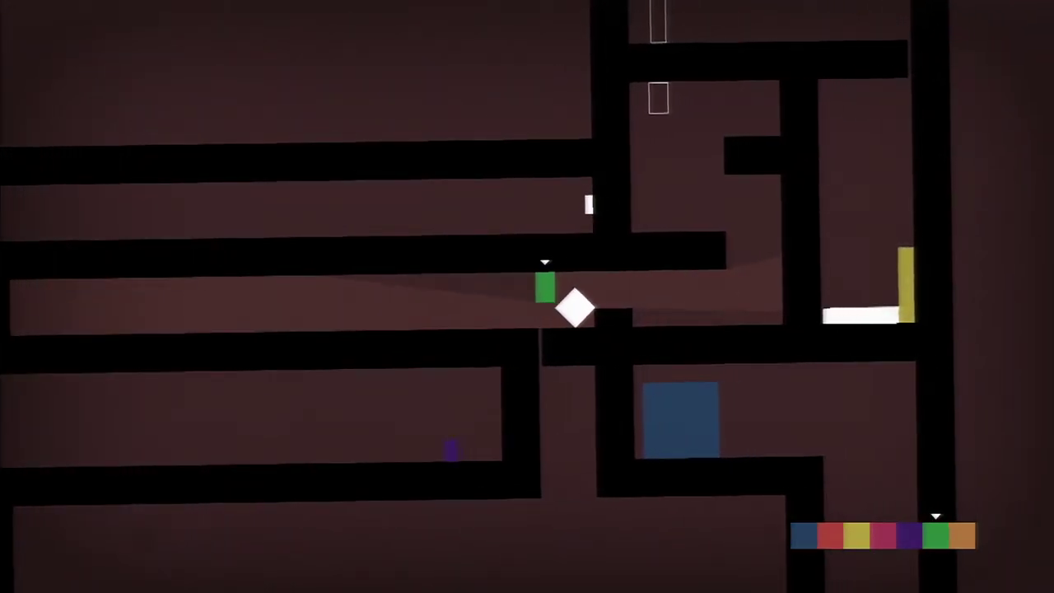
{"action": "key", "text": "e"}
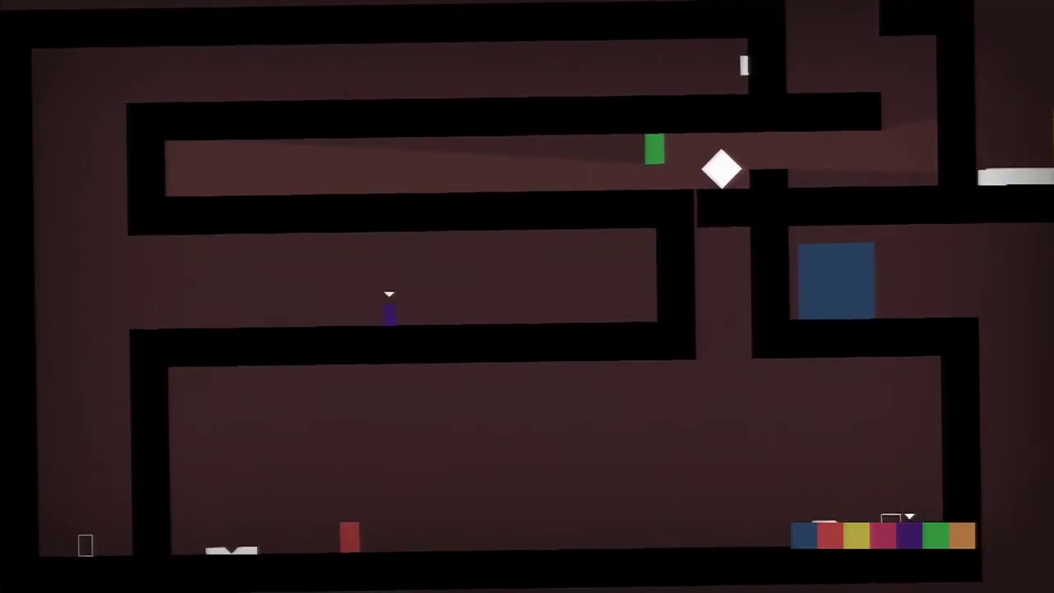
{"action": "key", "text": "Left"}
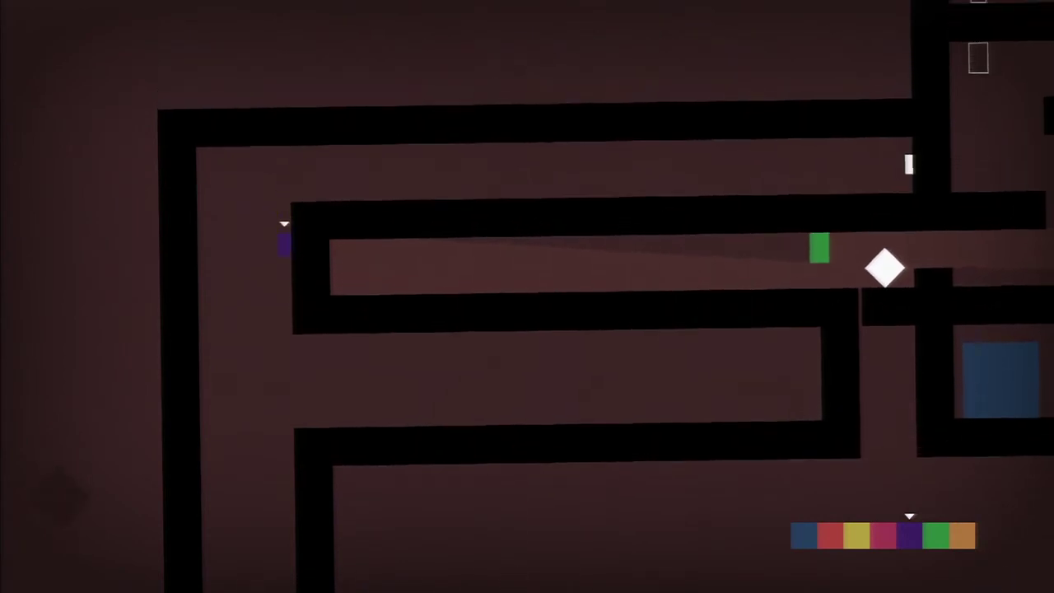
{"action": "key", "text": "Right"}
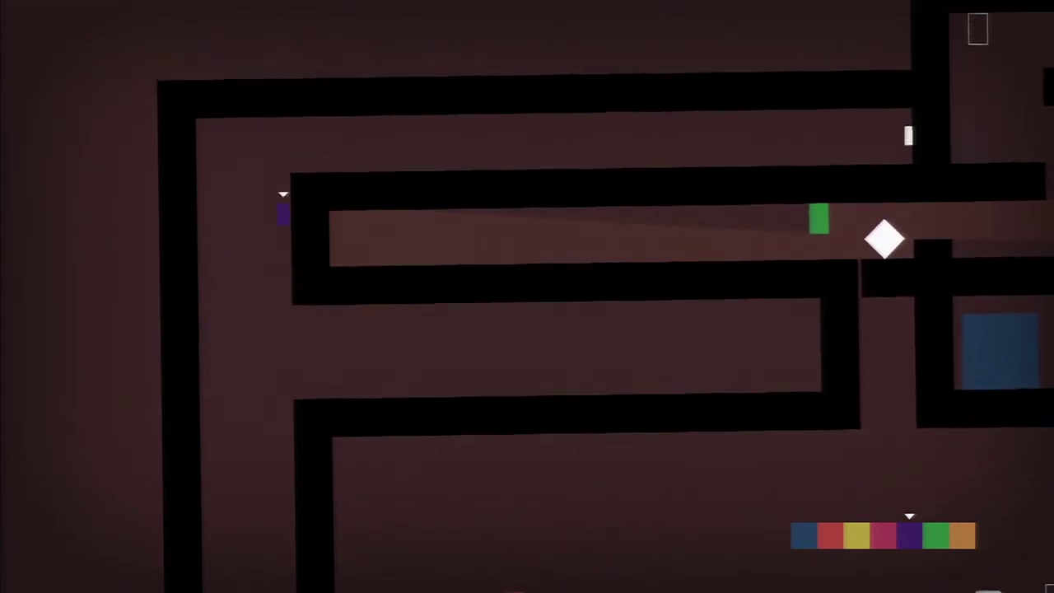
{"action": "key", "text": "Right"}
{"action": "key", "text": "Up"}
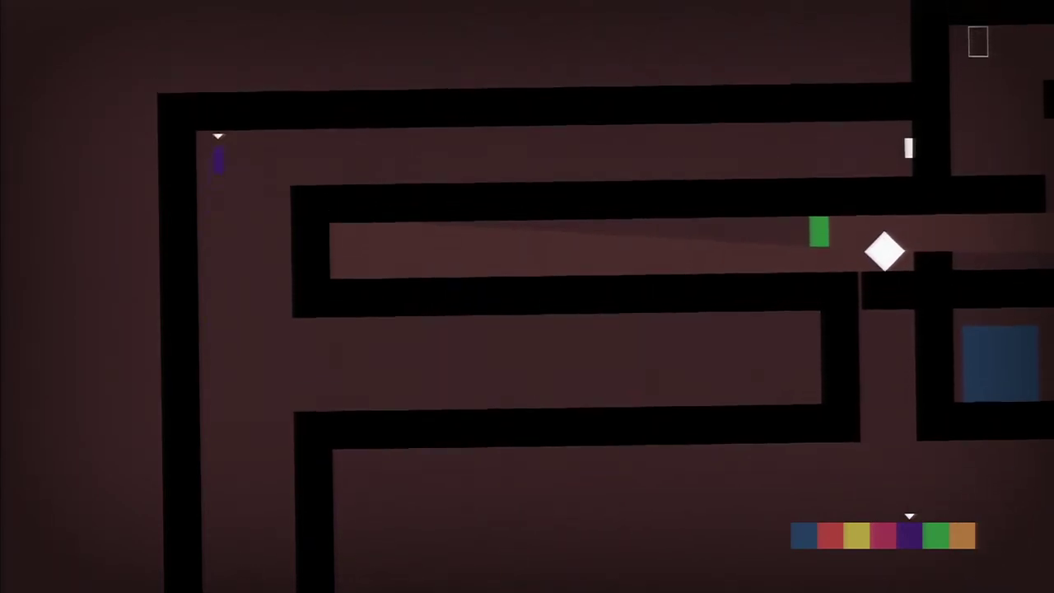
{"action": "key", "text": "Right"}
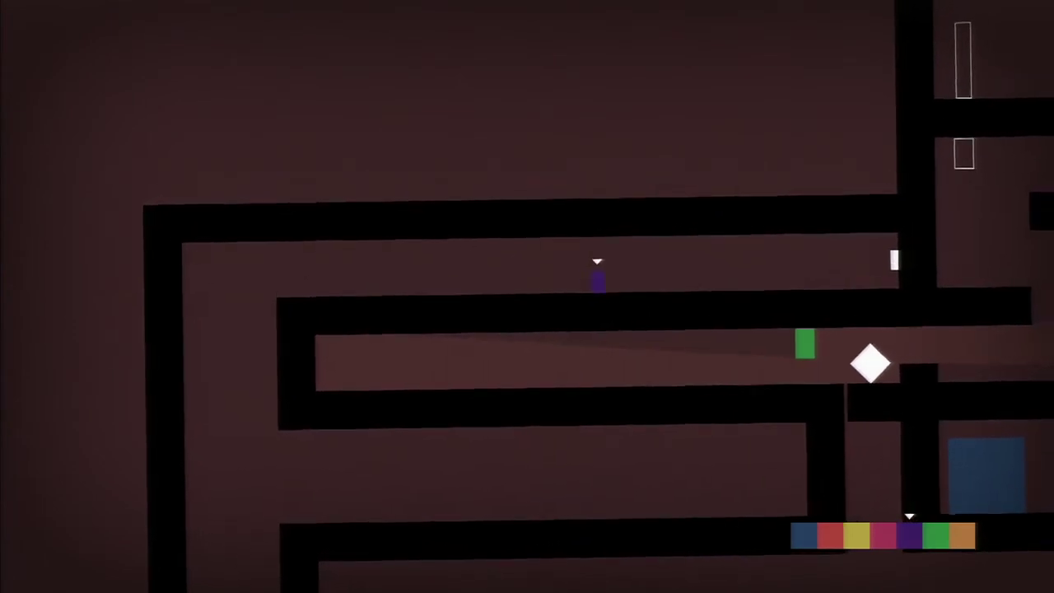
{"action": "key", "text": "Right"}
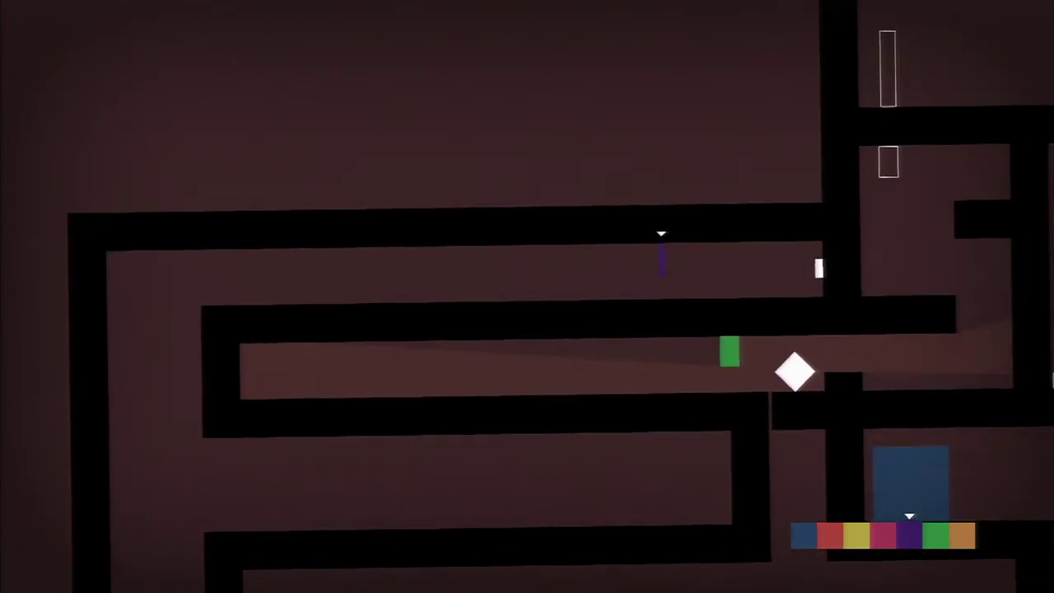
{"action": "key", "text": "Up"}
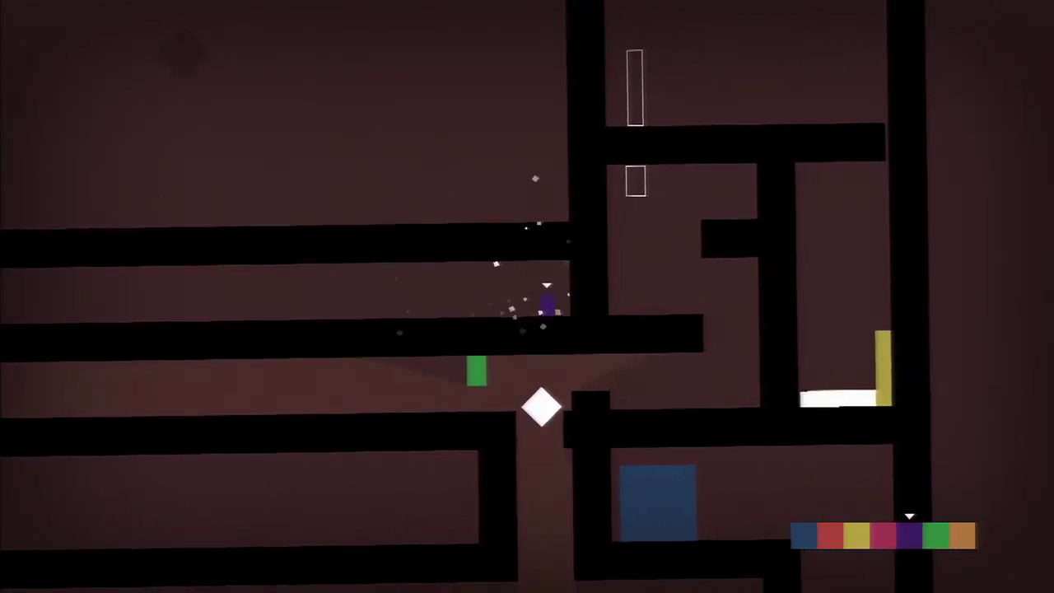
{"action": "key", "text": "e"}
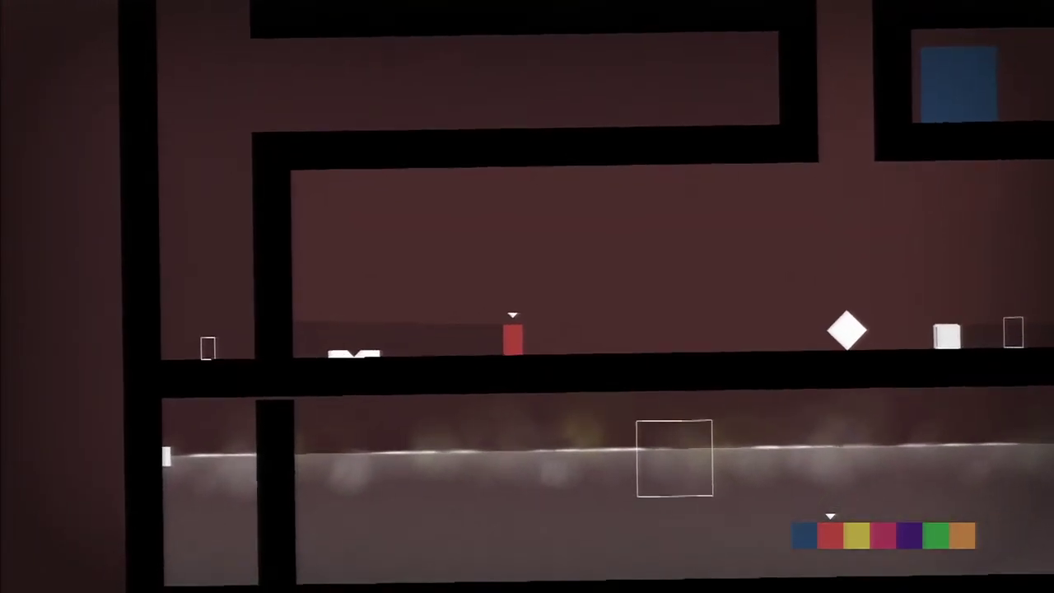
{"action": "key", "text": "Right"}
{"action": "key", "text": "Up"}
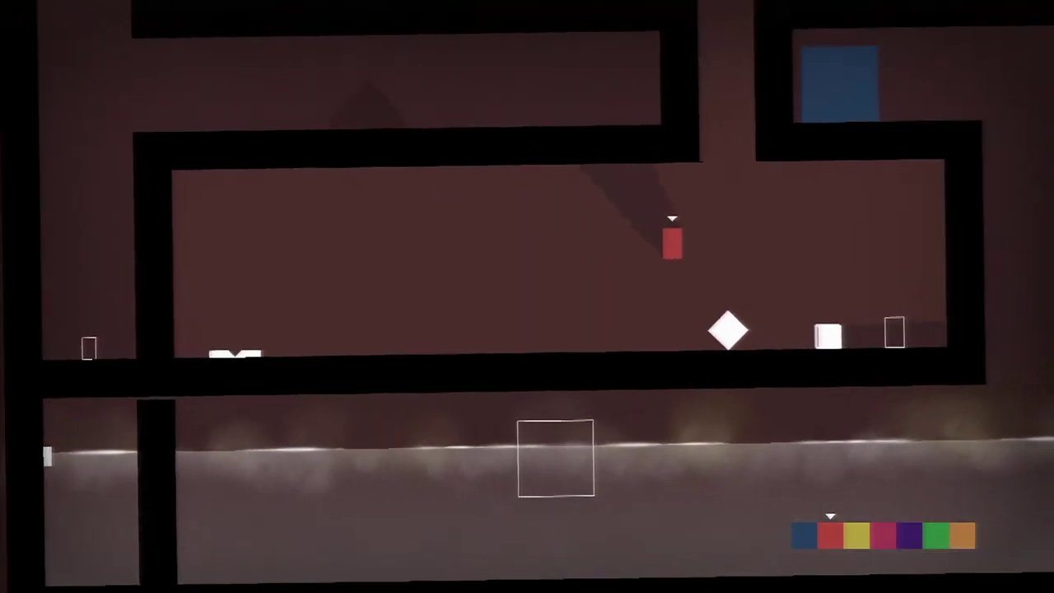
{"action": "key", "text": "Left"}
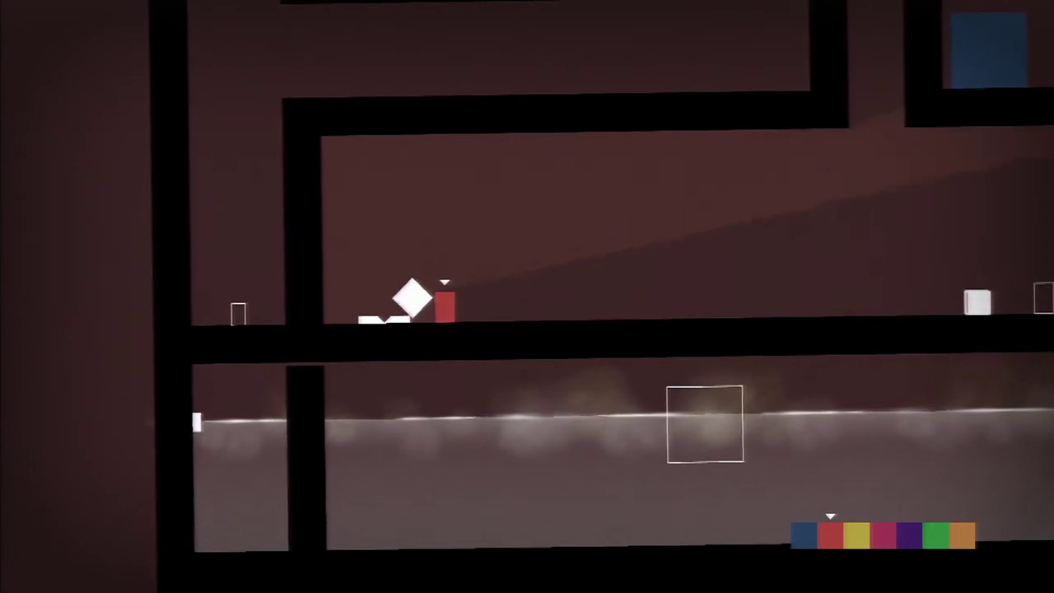
{"action": "key", "text": "Left"}
{"action": "key", "text": "Up"}
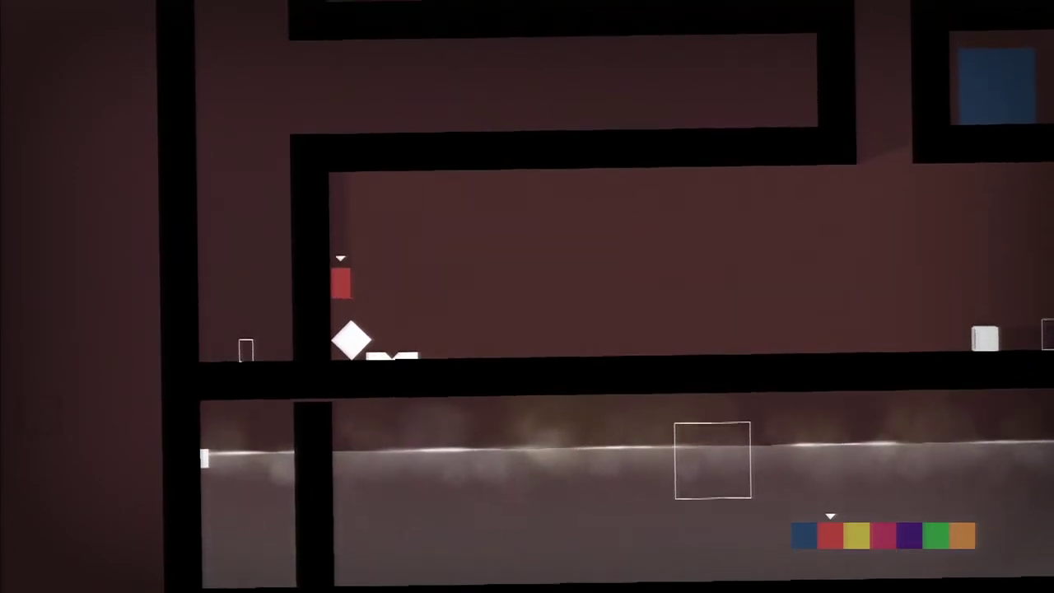
{"action": "key", "text": "Up"}
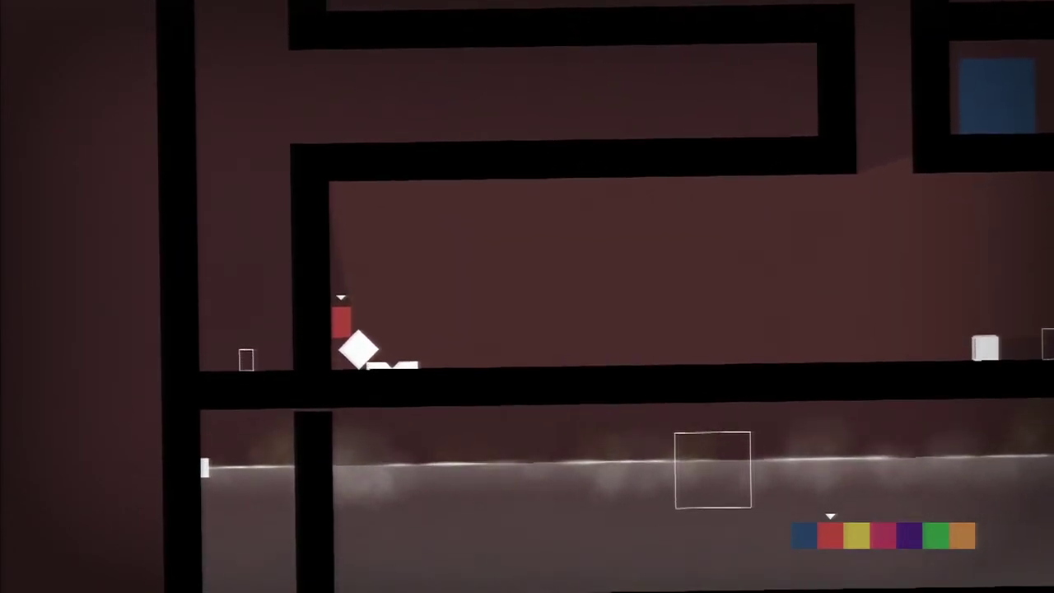
{"action": "key", "text": "Up"}
{"action": "key", "text": "Right"}
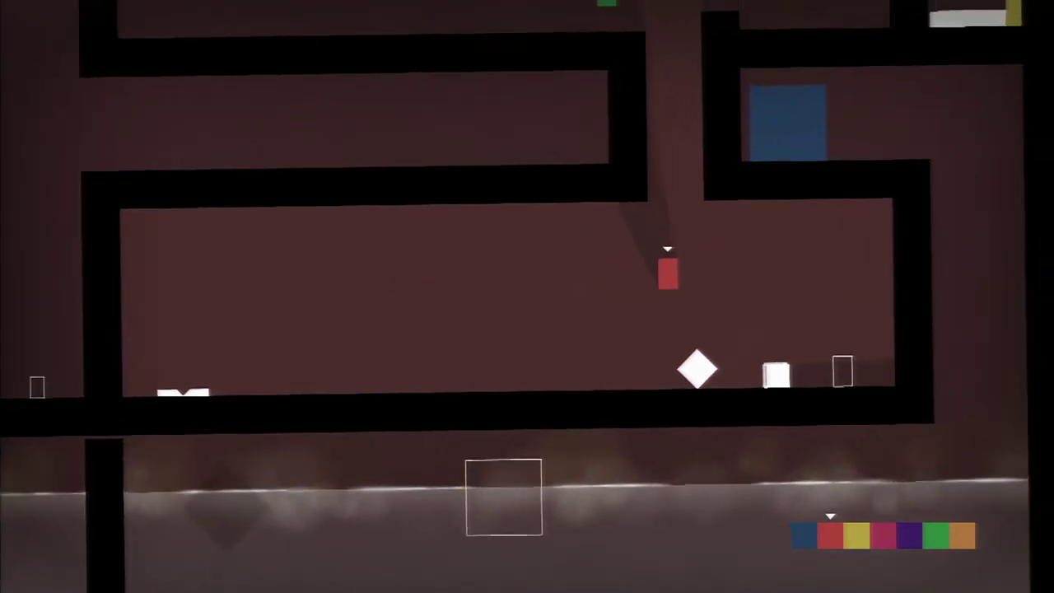
{"action": "key", "text": "Right"}
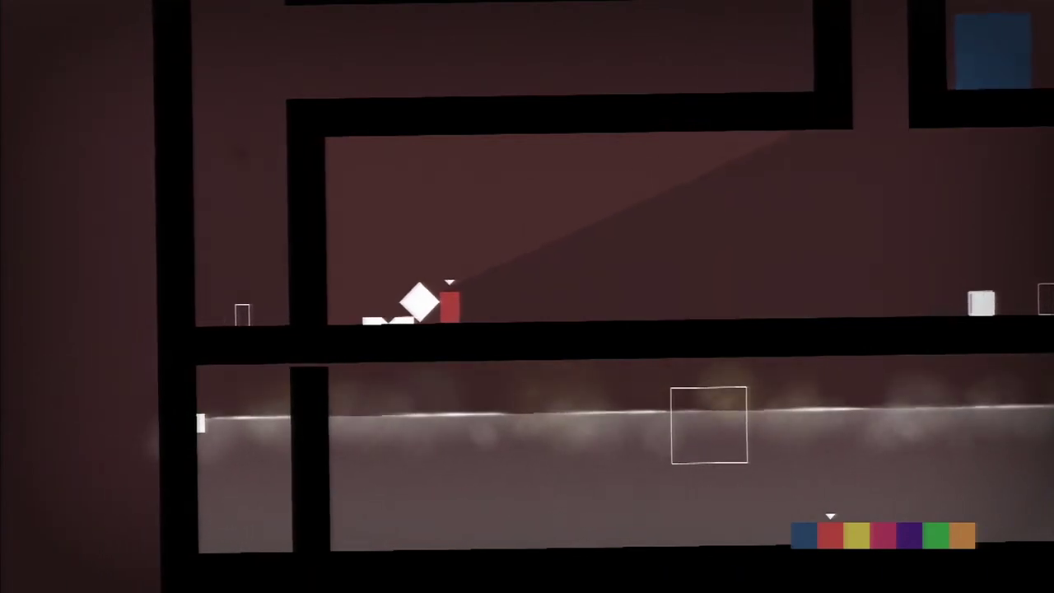
{"action": "key", "text": "Up"}
{"action": "key", "text": "Left"}
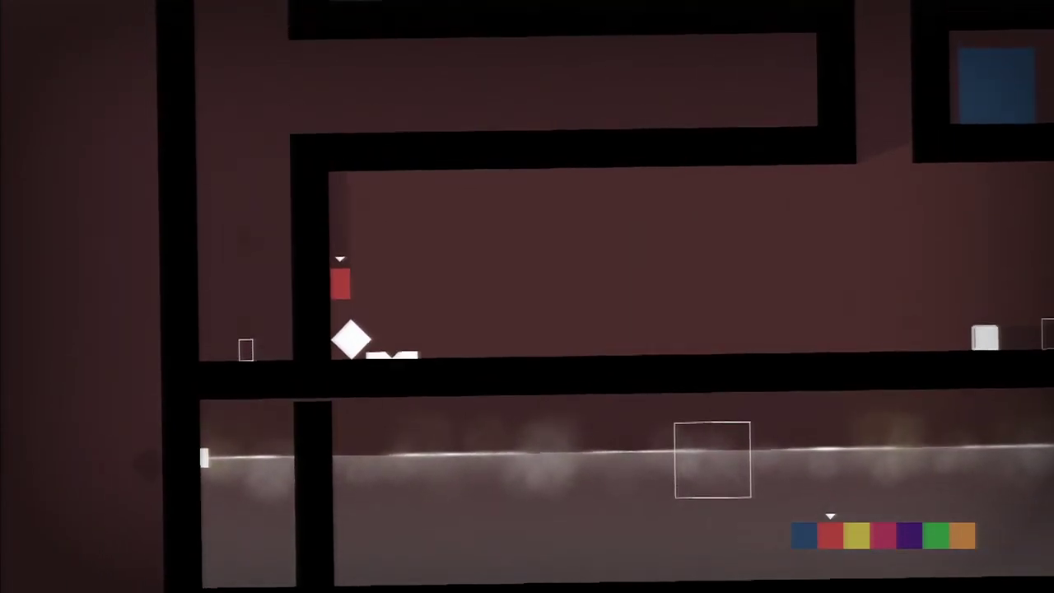
{"action": "key", "text": "Up"}
{"action": "key", "text": "Up"}
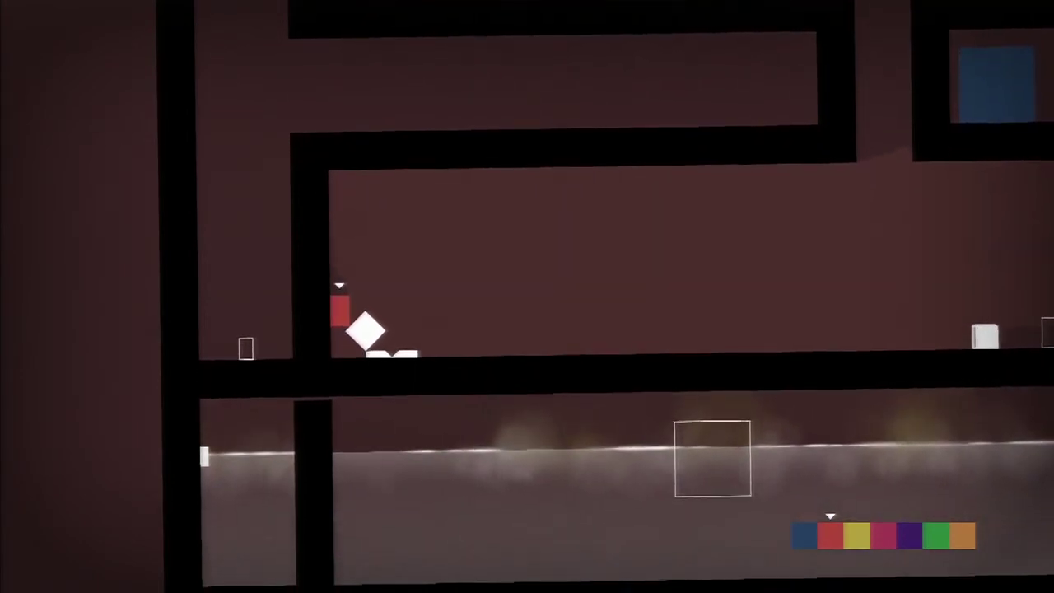
{"action": "key", "text": "Up"}
{"action": "key", "text": "Right"}
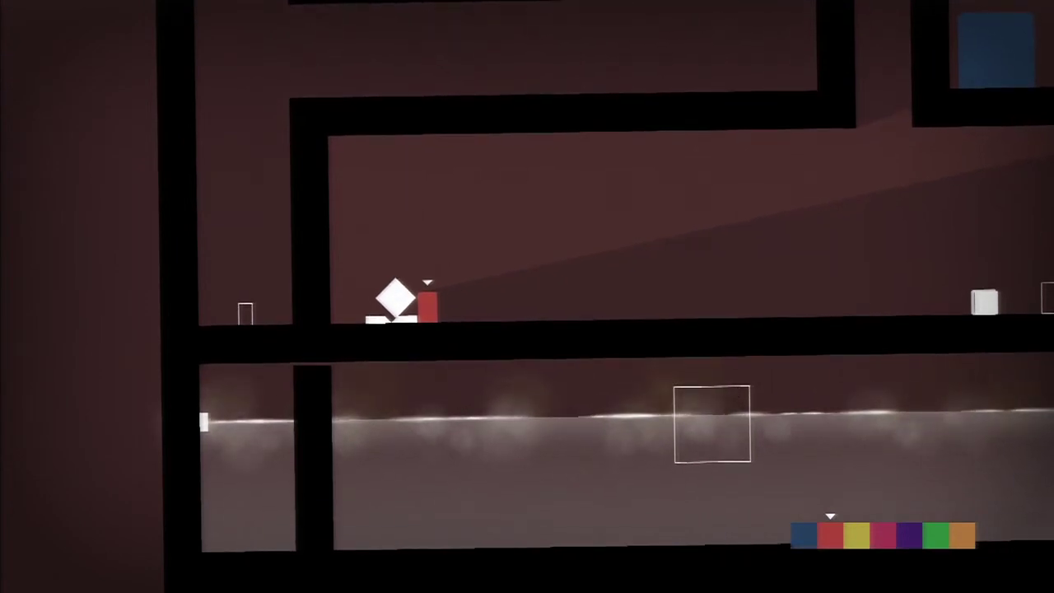
{"action": "key", "text": "Up"}
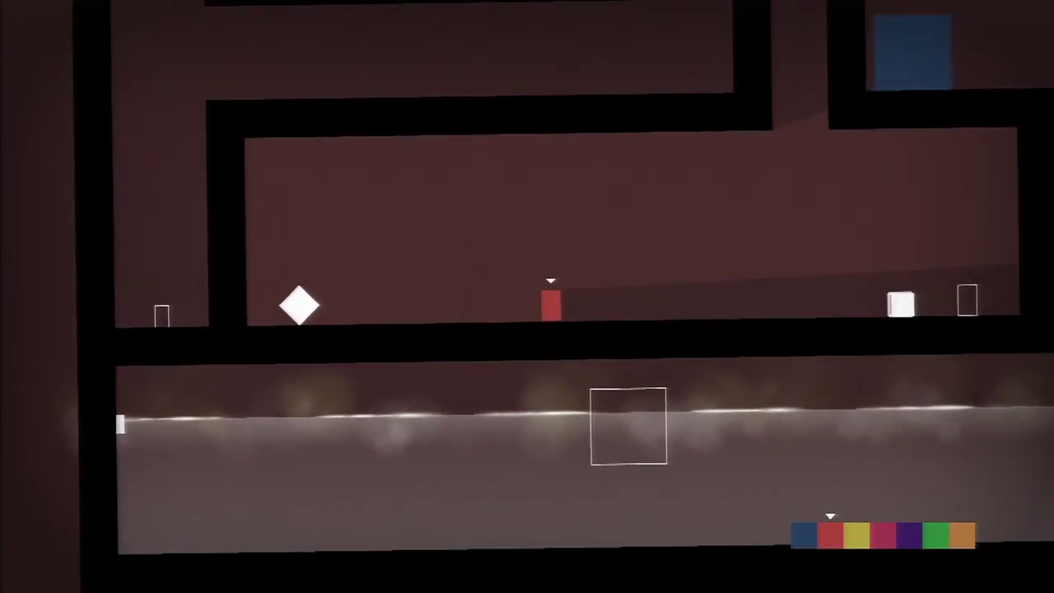
{"action": "key", "text": "Up"}
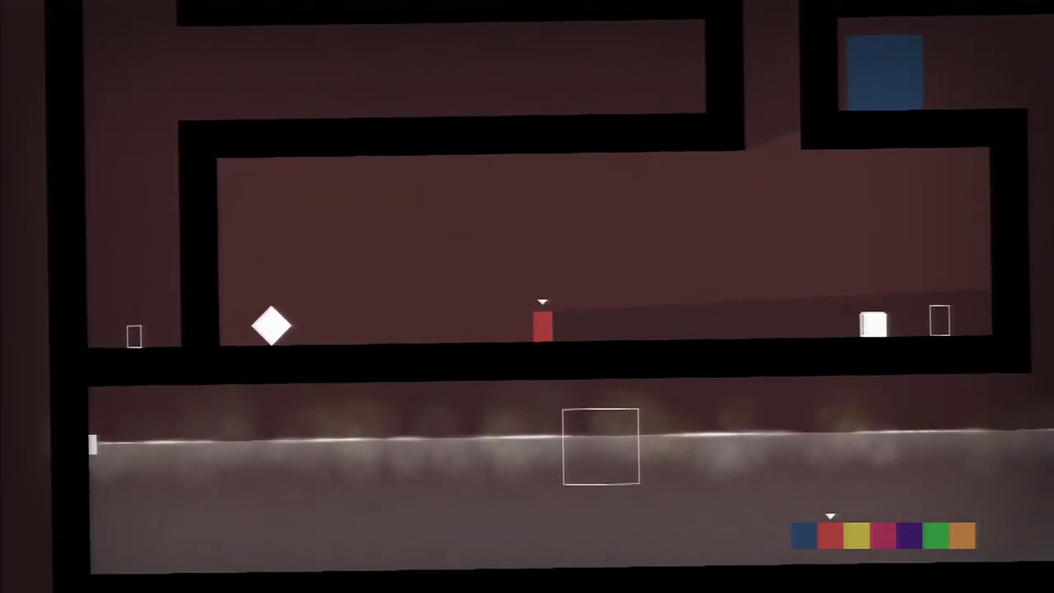
{"action": "key", "text": "q"}
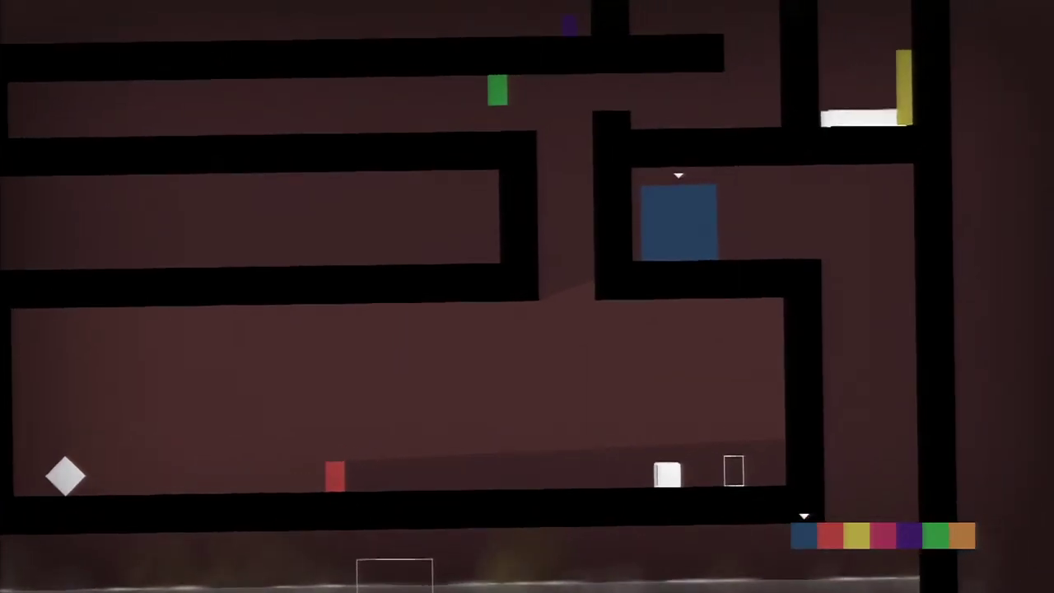
{"action": "key", "text": "Right"}
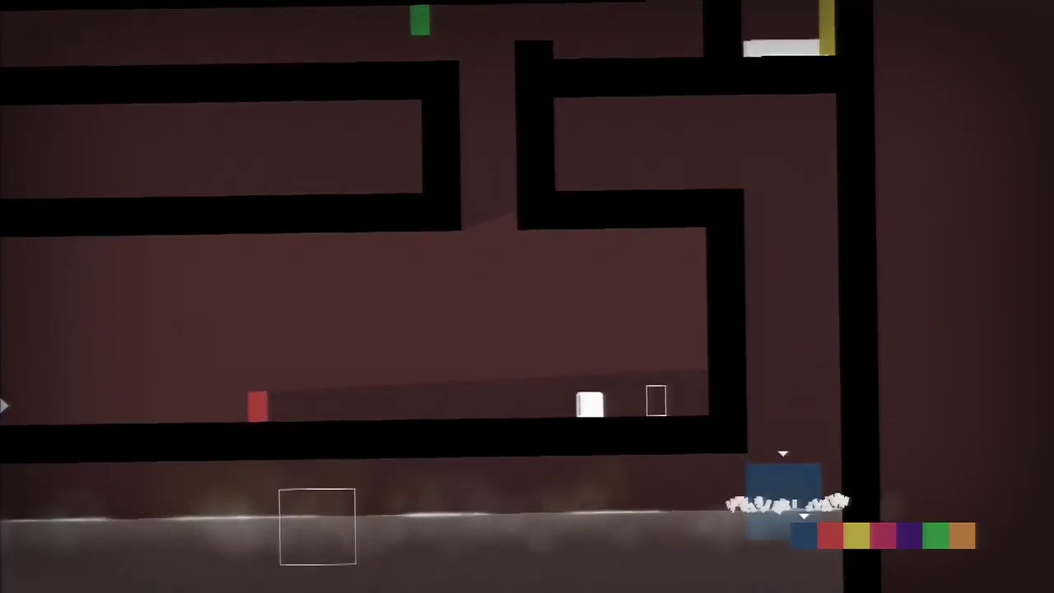
{"action": "key", "text": "Left"}
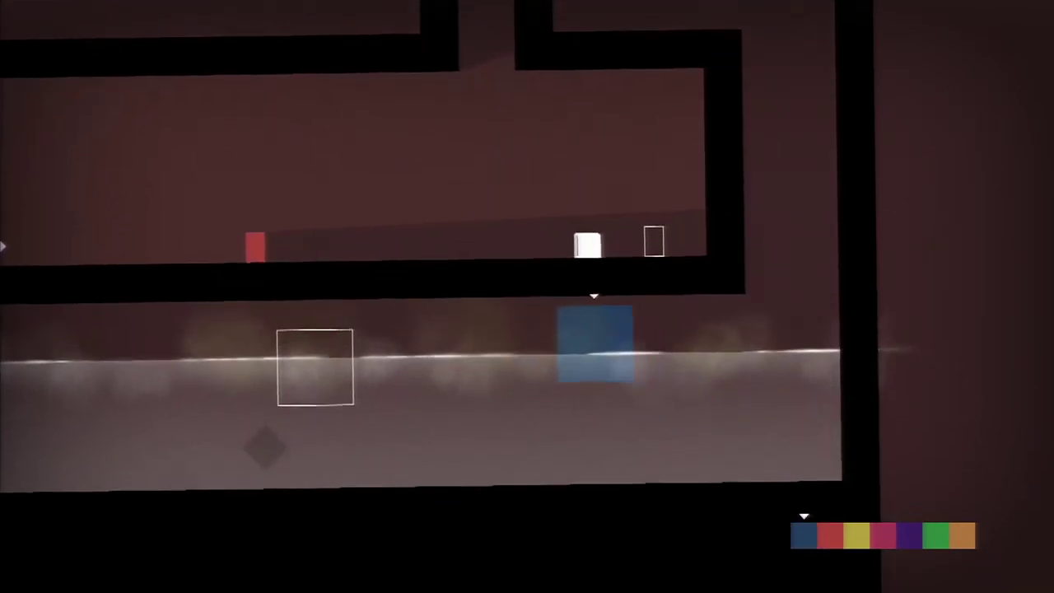
{"action": "key", "text": "Left"}
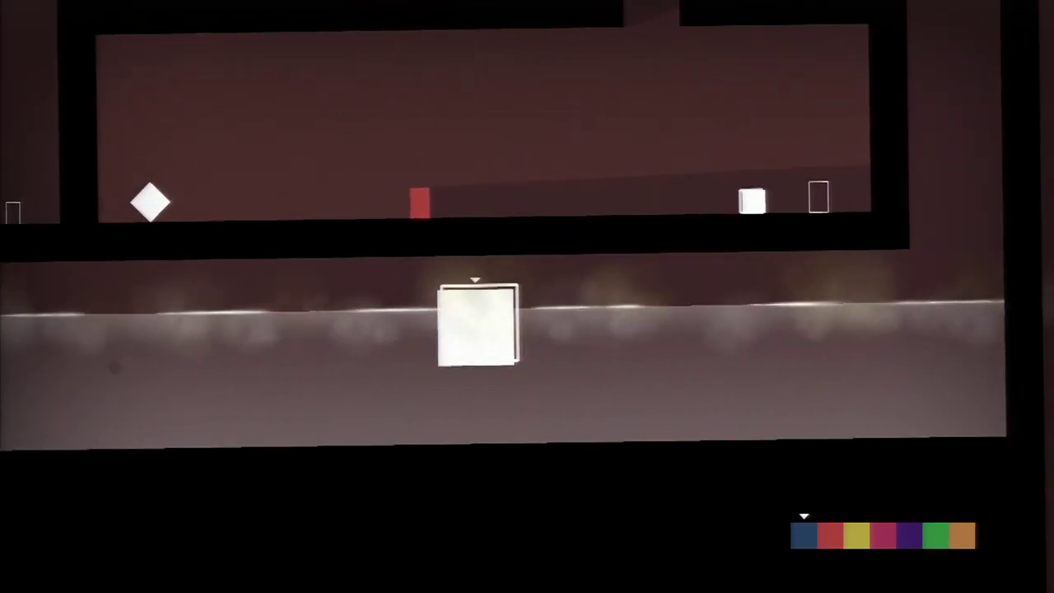
{"action": "key", "text": "e"}
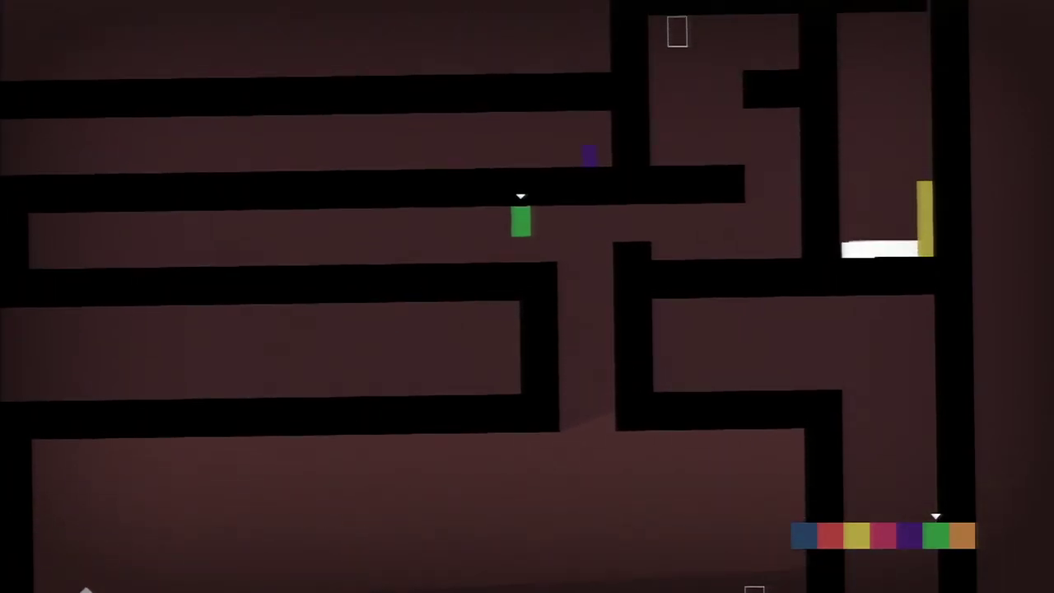
{"action": "key", "text": "Left"}
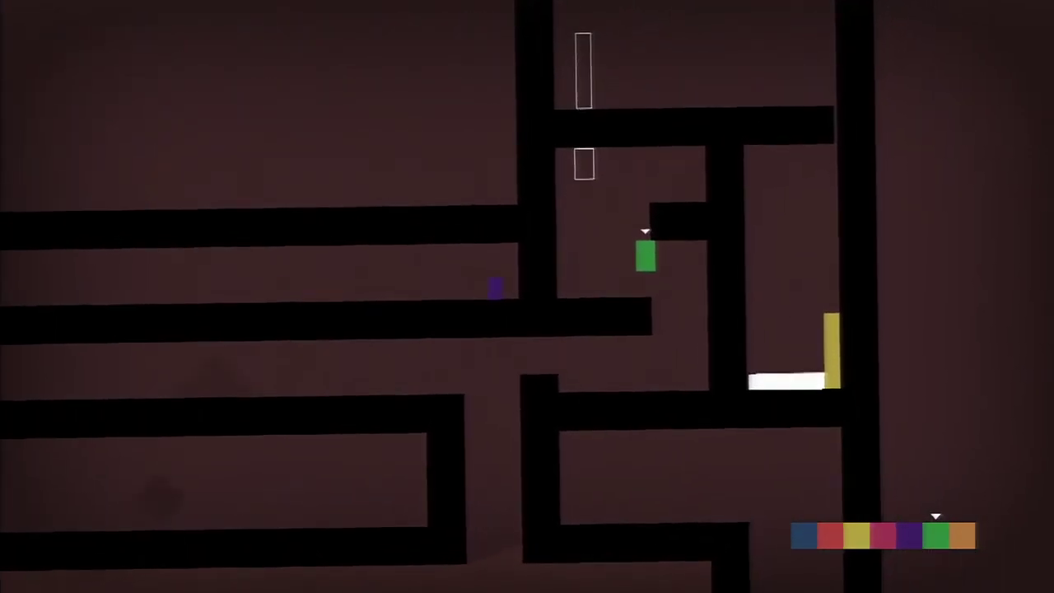
{"action": "key", "text": "Left"}
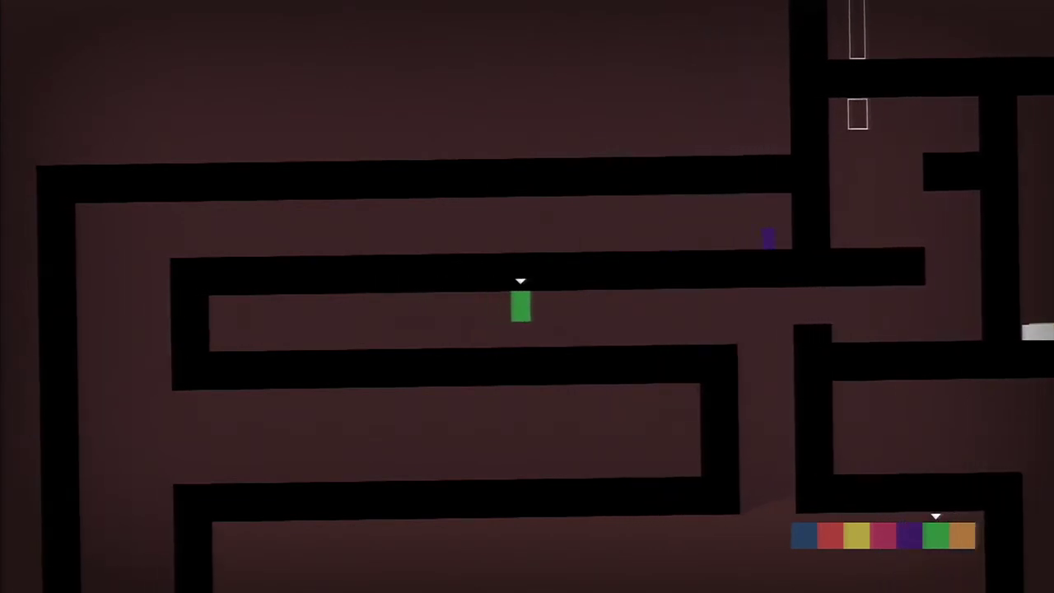
{"action": "key", "text": "q"}
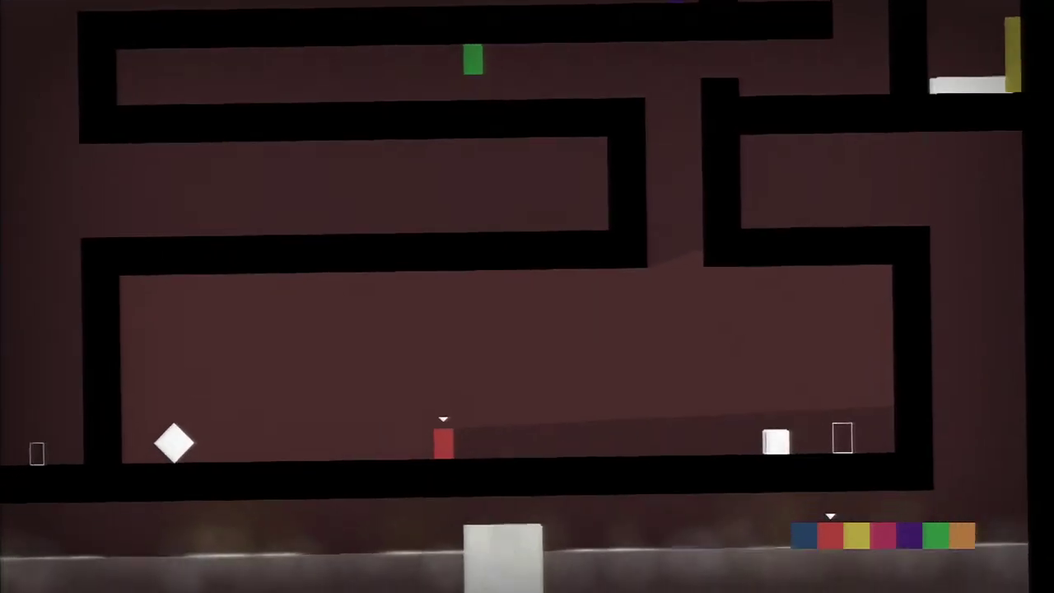
{"action": "key", "text": "q"}
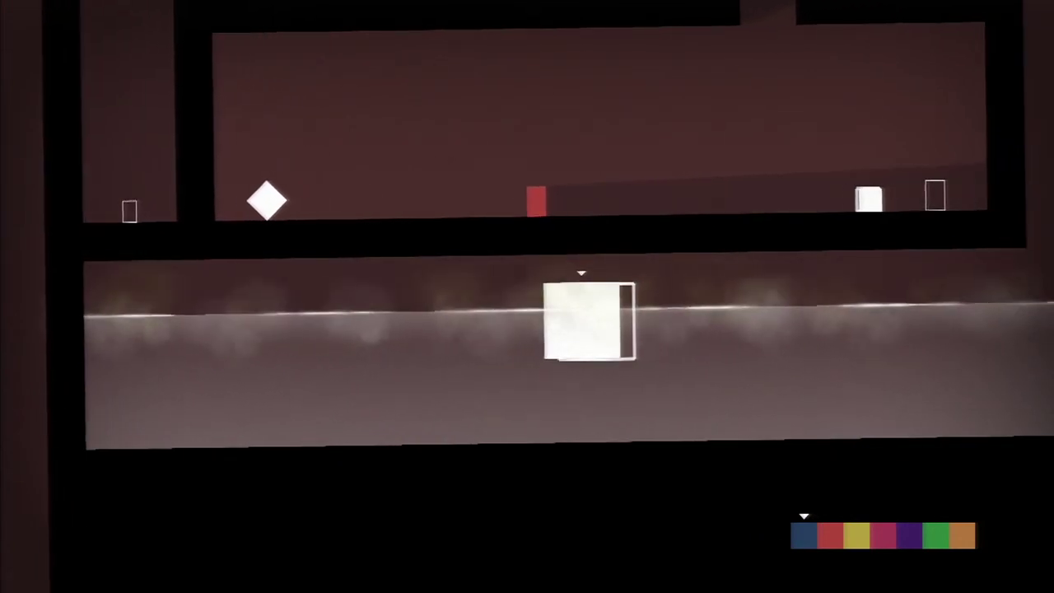
{"action": "key", "text": "e"}
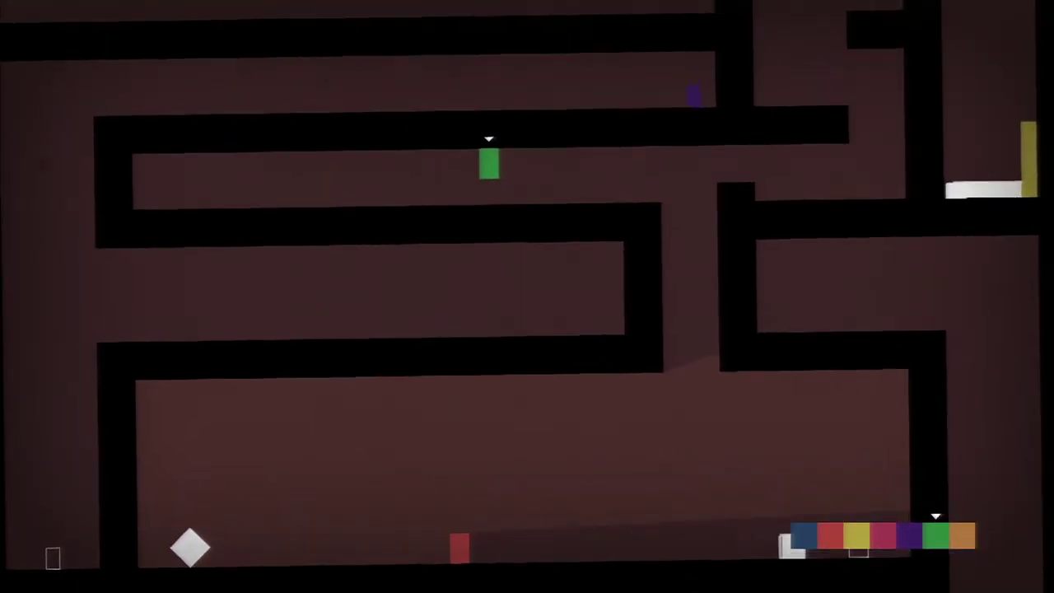
{"action": "key", "text": "q"}
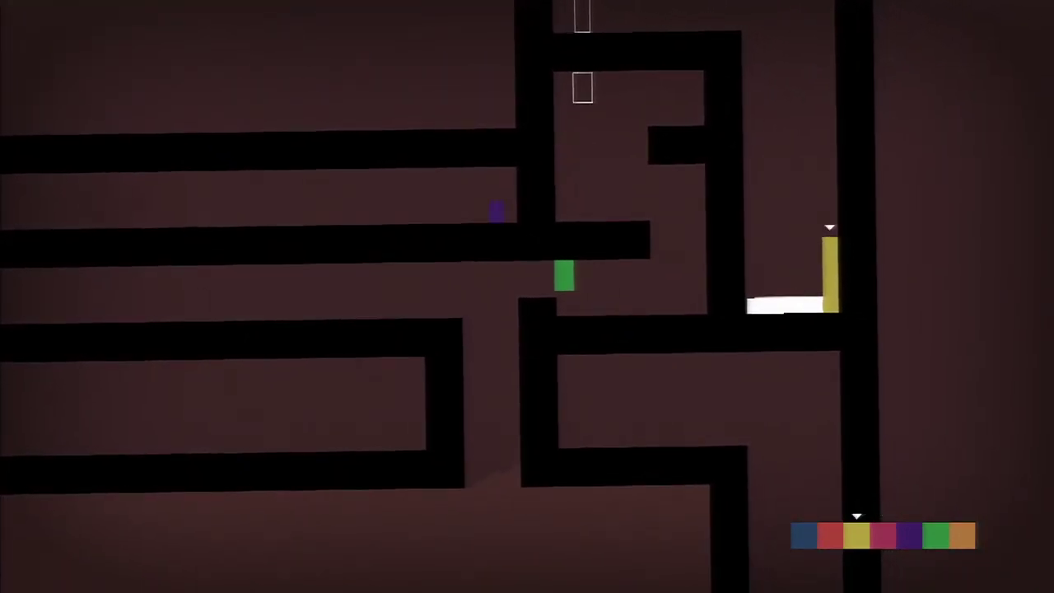
{"action": "key", "text": "Up"}
{"action": "key", "text": "Left"}
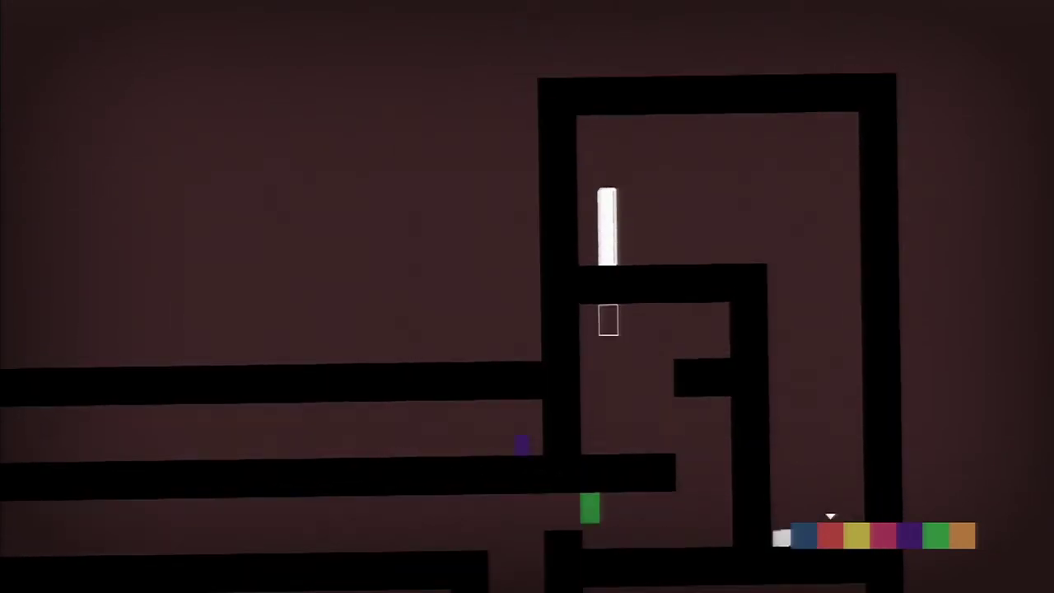
{"action": "key", "text": "e"}
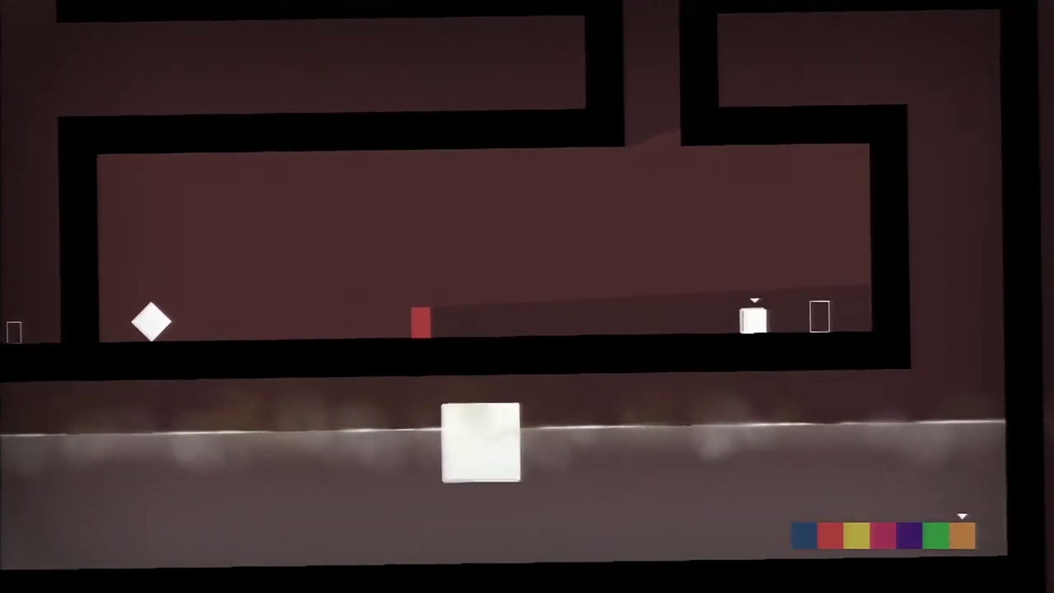
{"action": "key", "text": "q"}
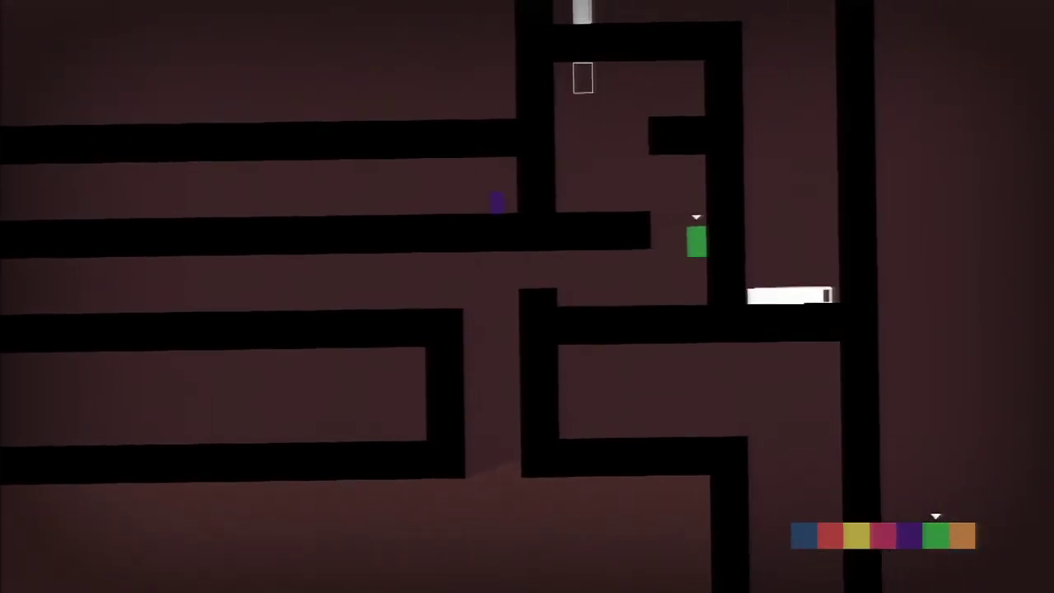
{"action": "key", "text": "Up"}
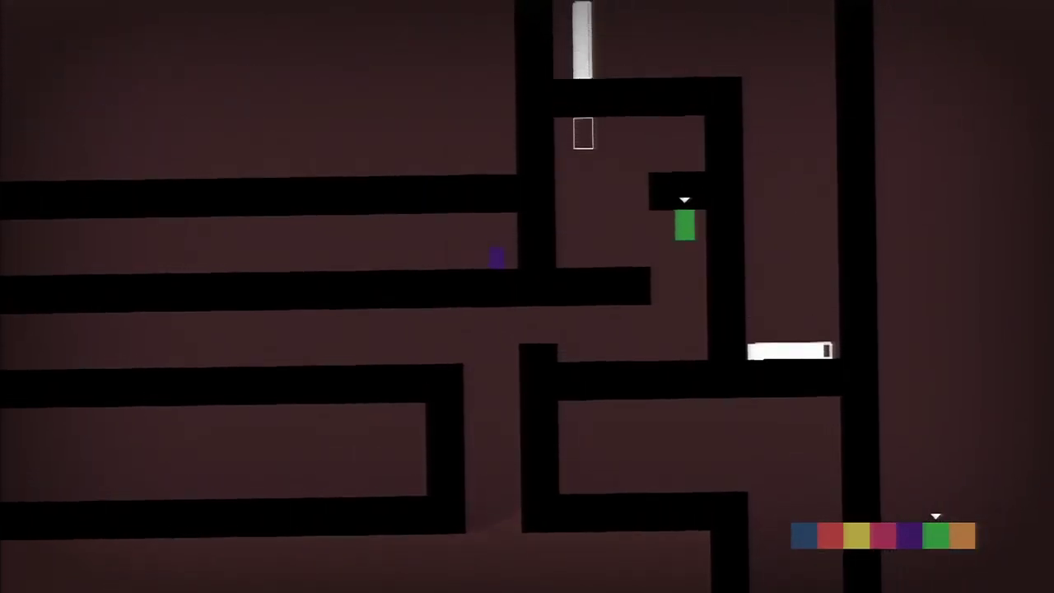
{"action": "key", "text": "Right"}
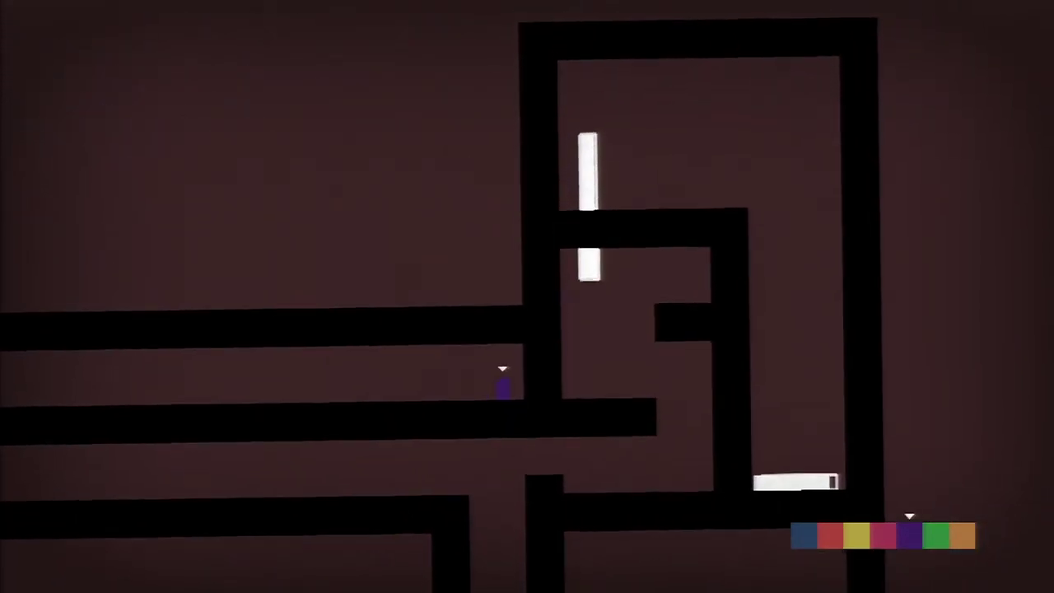
{"action": "key", "text": "q"}
{"action": "key", "text": "q"}
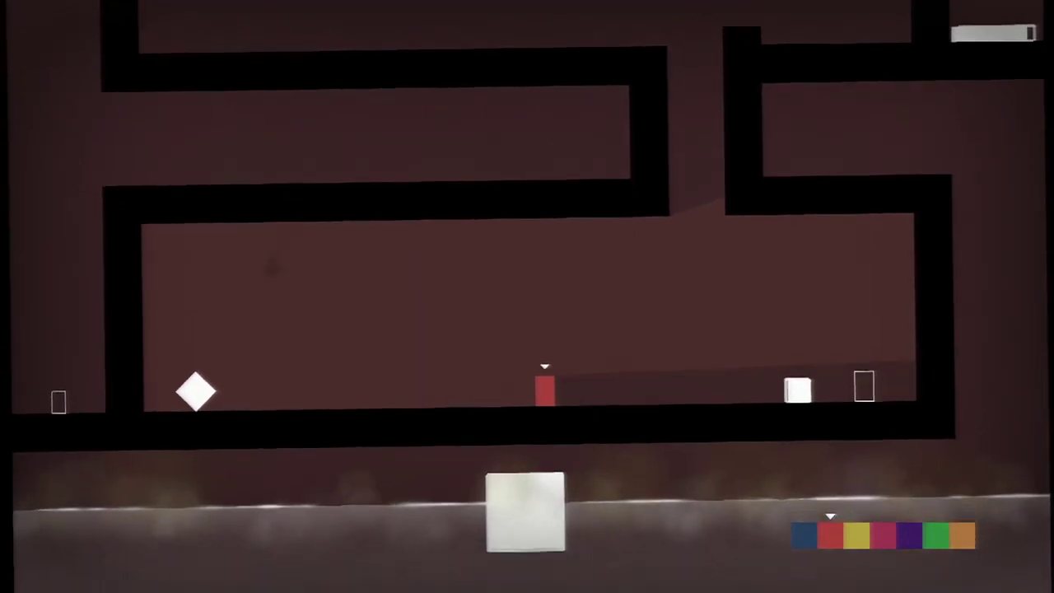
{"action": "key", "text": "Right"}
{"action": "key", "text": "Up"}
{"action": "key", "text": "Right"}
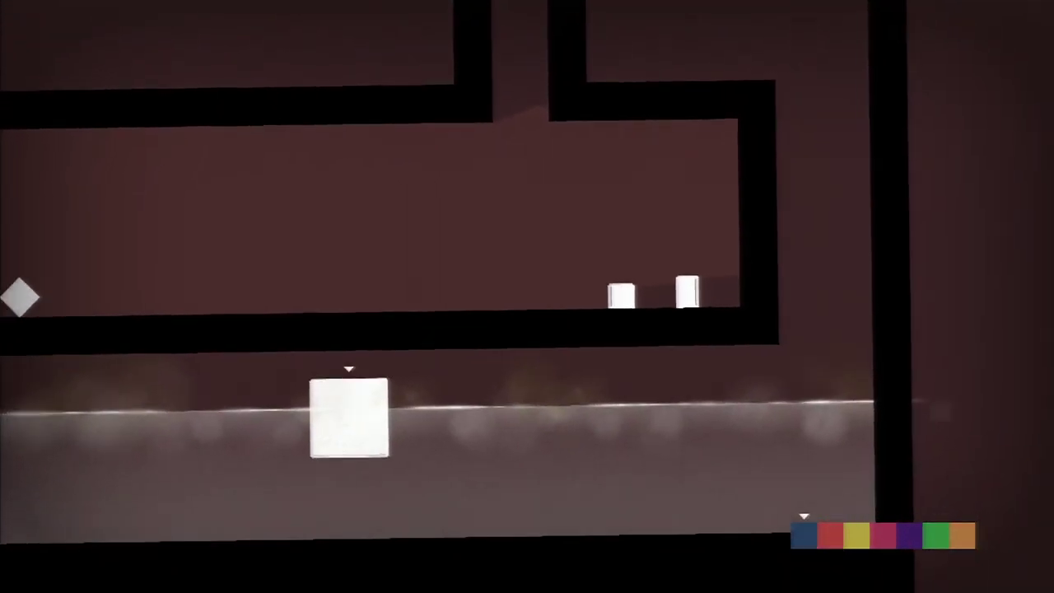
{"action": "key", "text": "q"}
{"action": "key", "text": "q"}
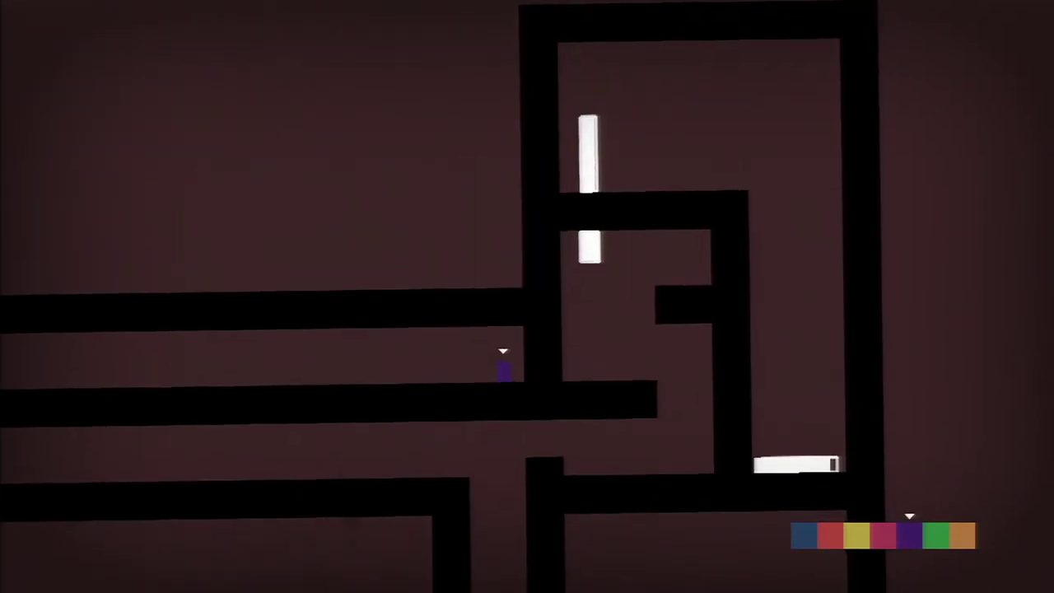
{"action": "key", "text": "Left"}
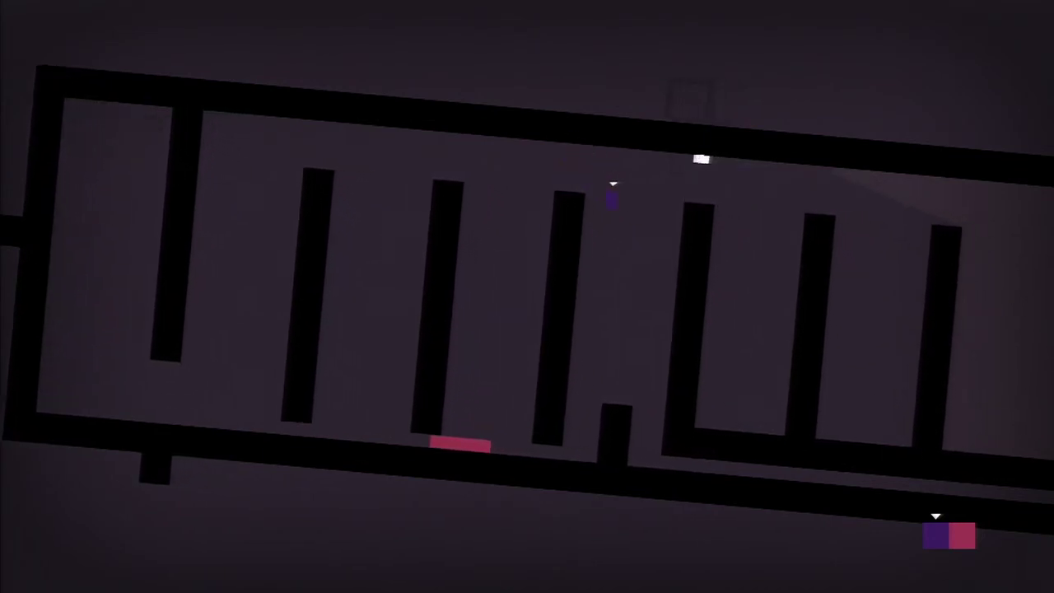
{"action": "key", "text": "Right"}
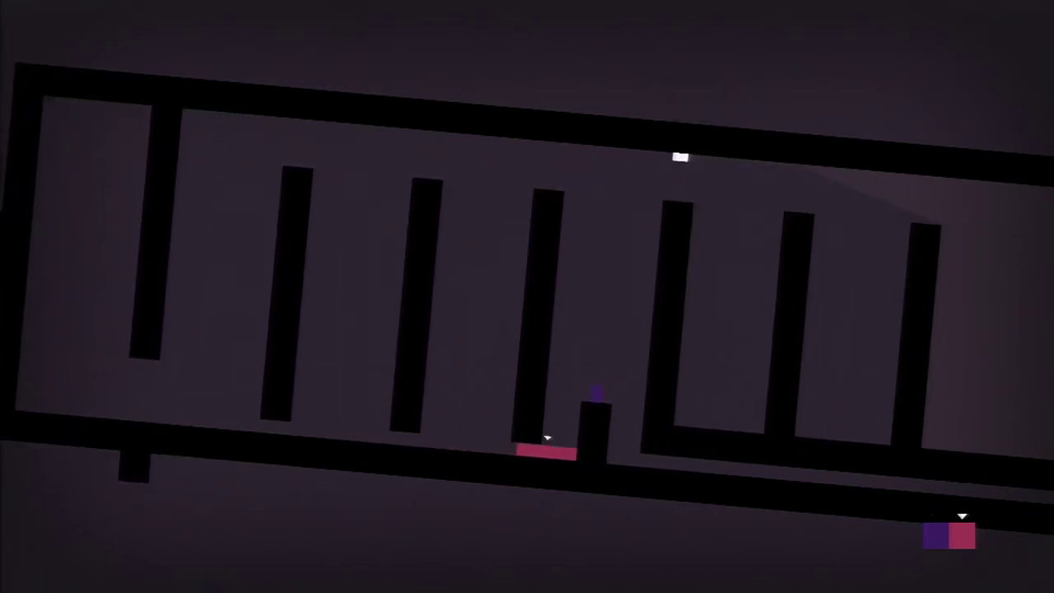
{"action": "key", "text": "e"}
{"action": "key", "text": "Right"}
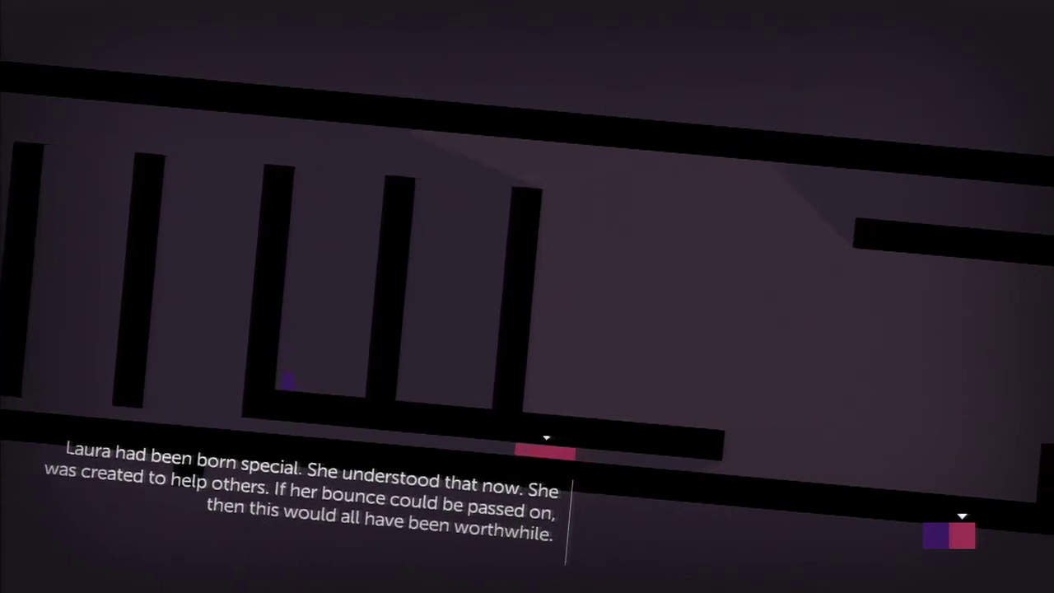
{"action": "key", "text": "Right"}
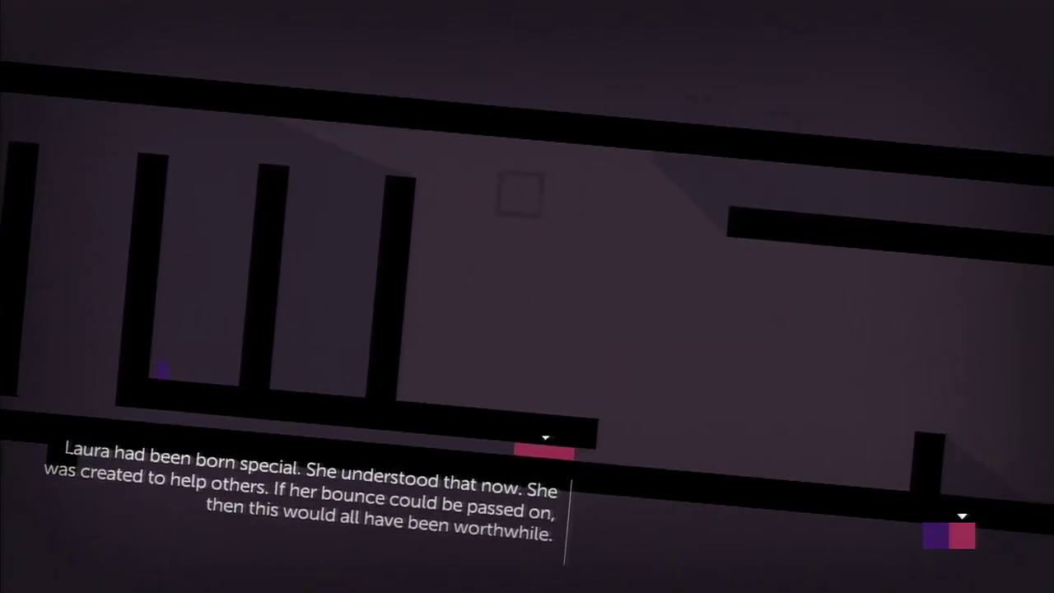
{"action": "key", "text": "Right"}
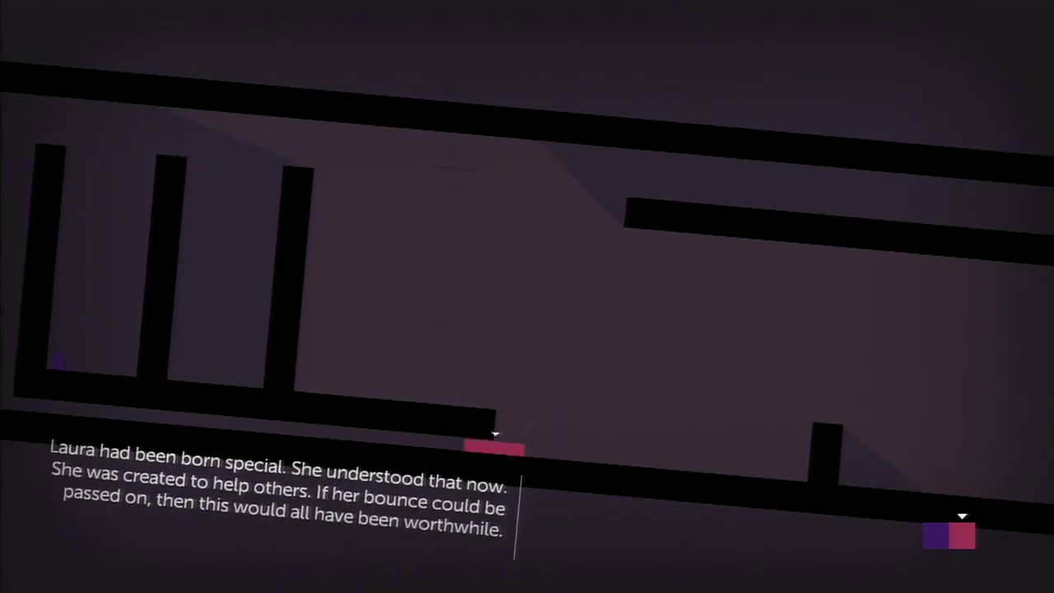
{"action": "key", "text": "e"}
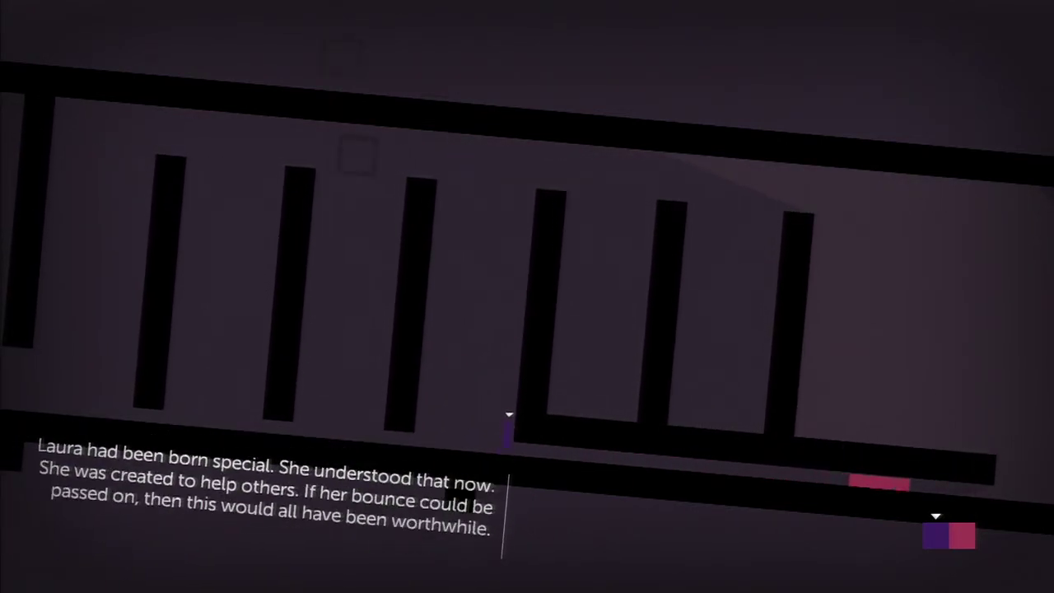
{"action": "key", "text": "e"}
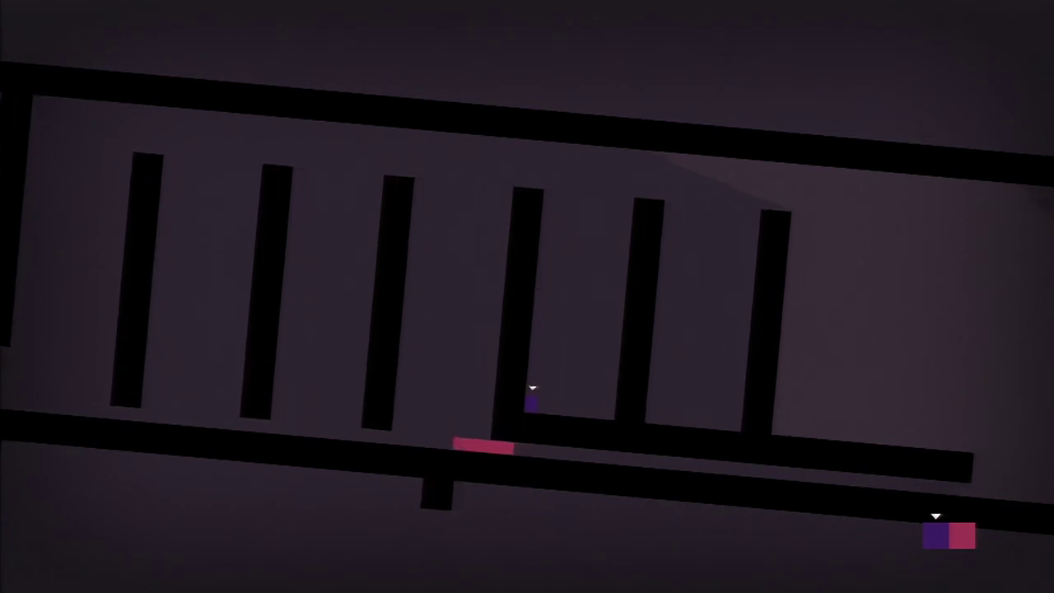
{"action": "key", "text": "Up"}
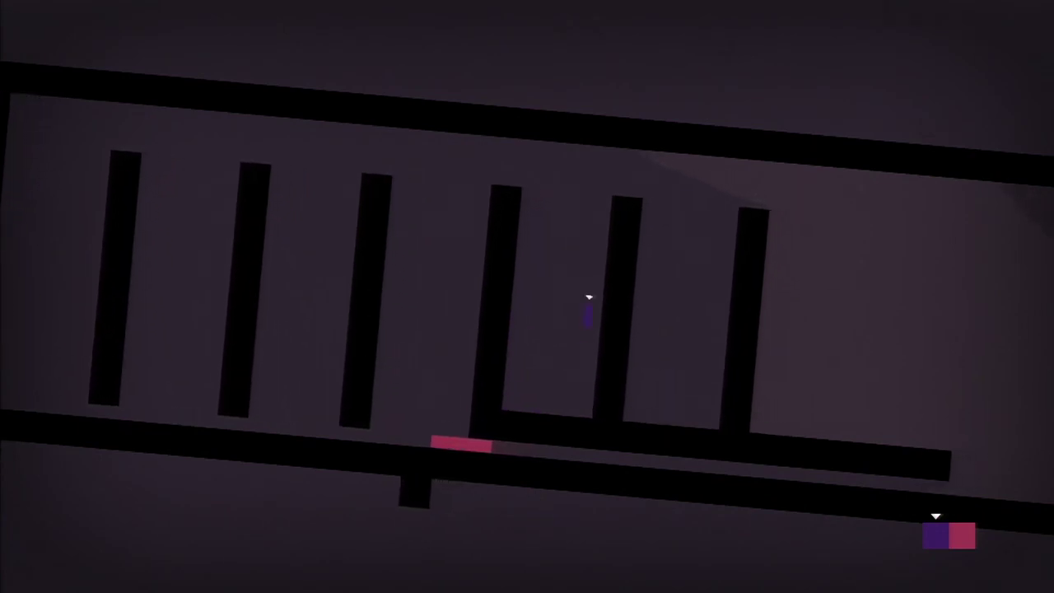
{"action": "key", "text": "Right"}
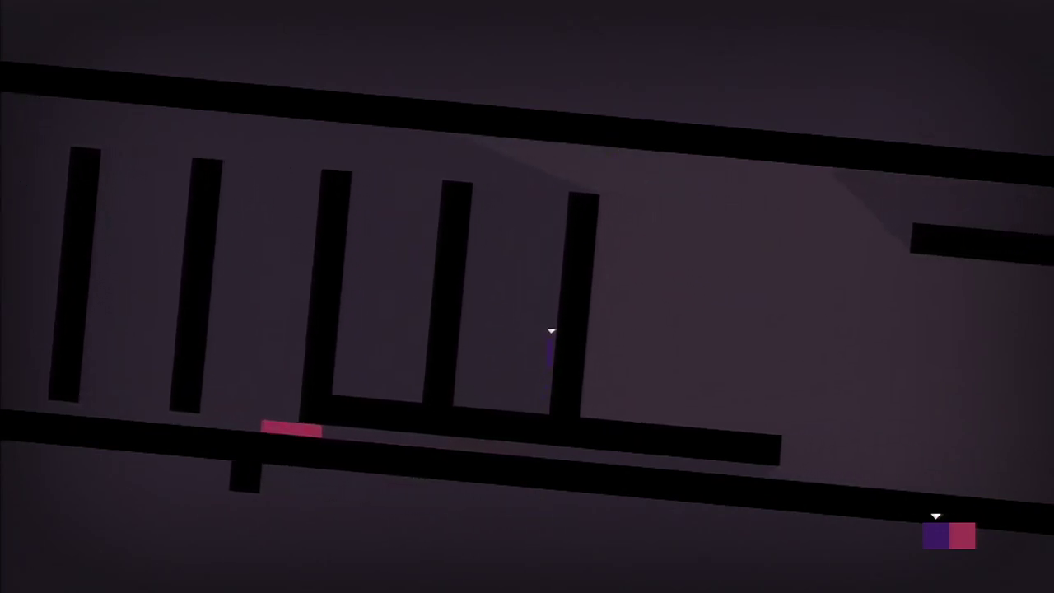
{"action": "key", "text": "Up"}
{"action": "key", "text": "Right"}
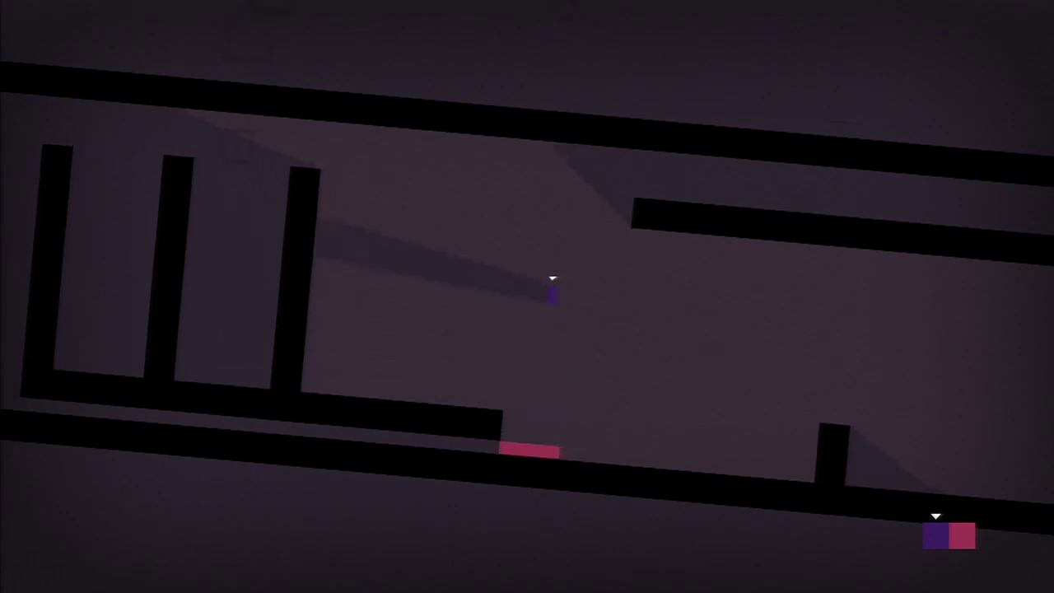
{"action": "key", "text": "Right"}
{"action": "key", "text": "Left"}
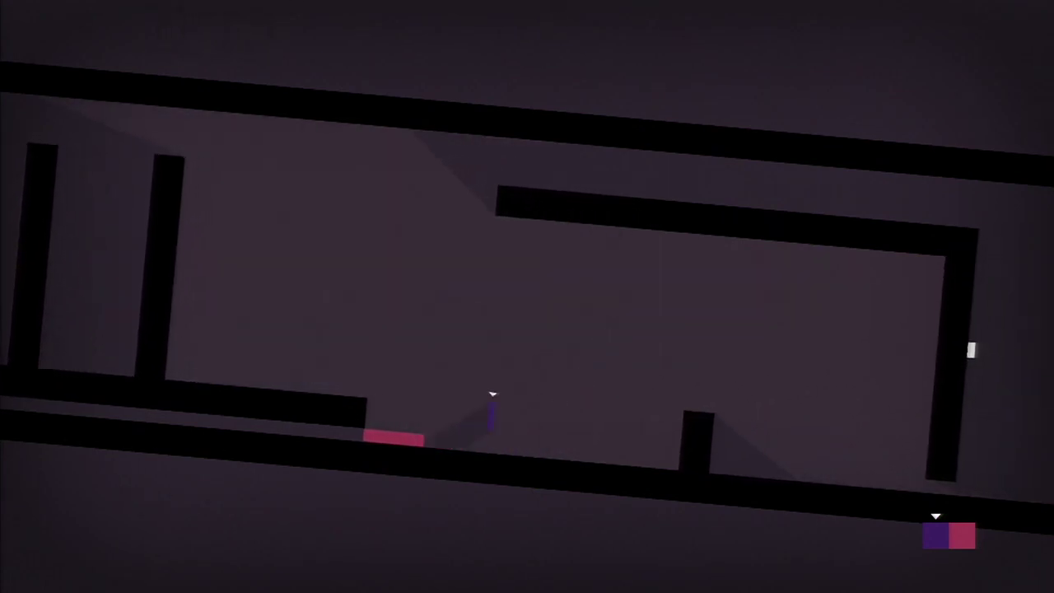
{"action": "key", "text": "Left"}
{"action": "key", "text": "Up"}
{"action": "key", "text": "Right"}
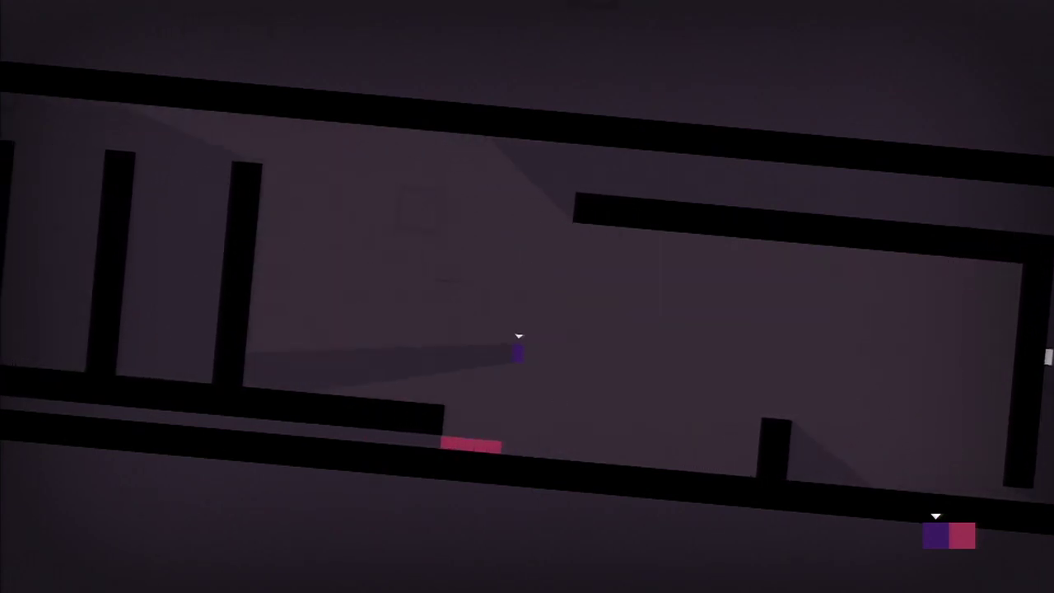